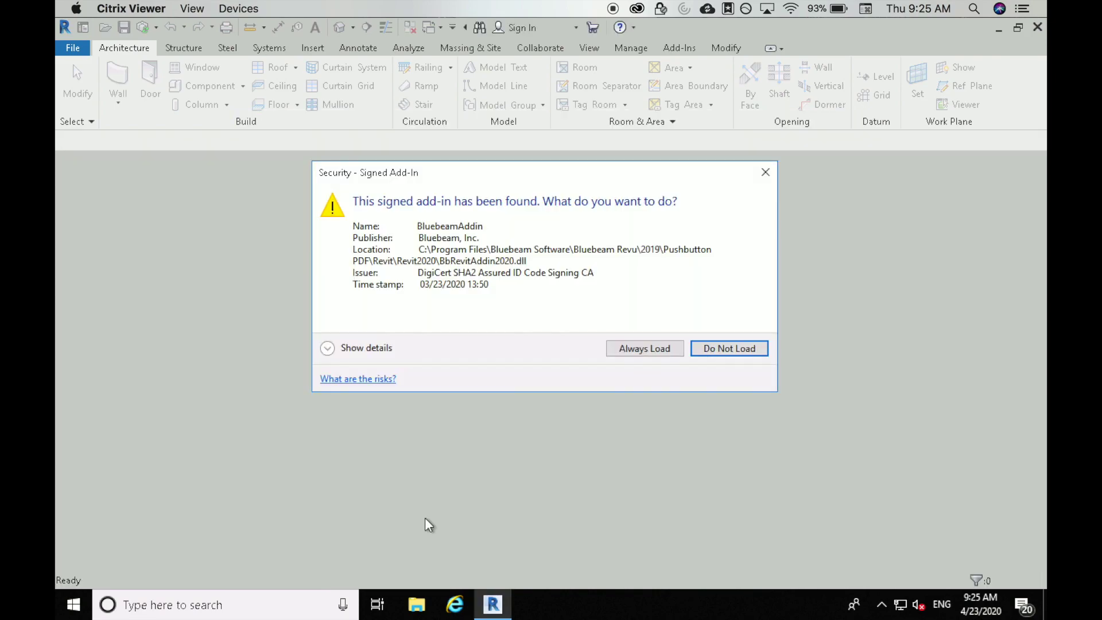
Step: Let the add-in load, then create a new project from the Structural Template
click(645, 346)
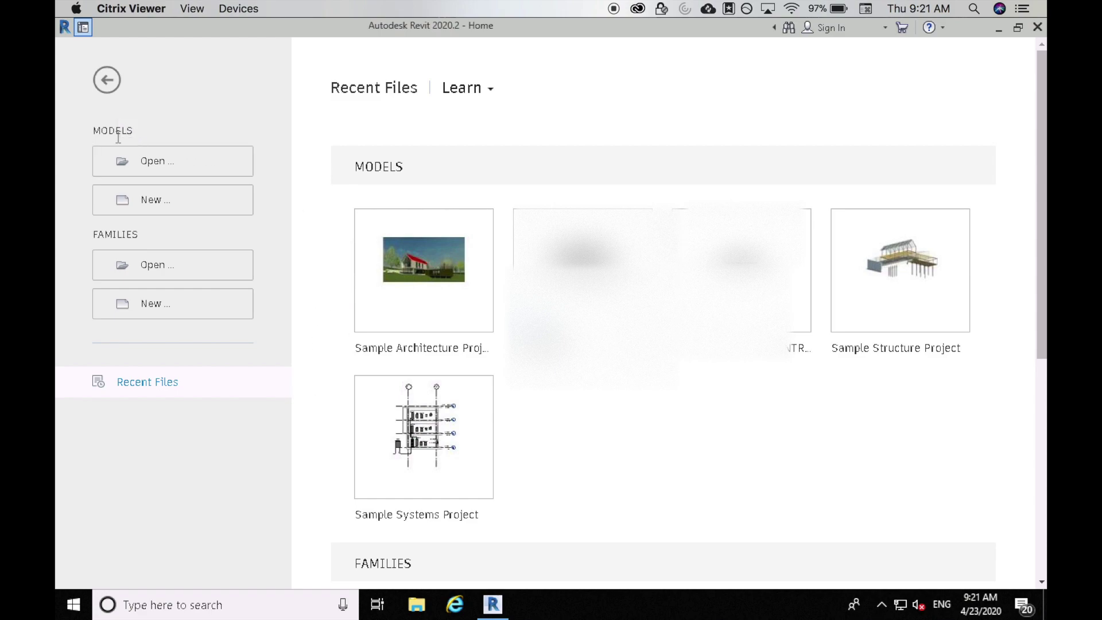
click(142, 202)
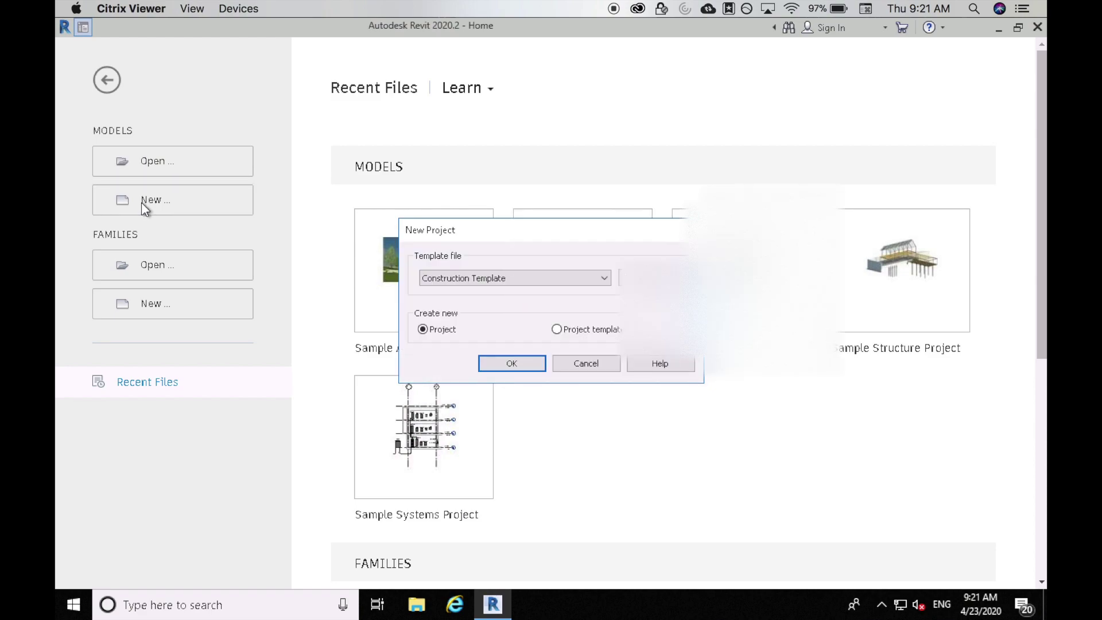
click(442, 281)
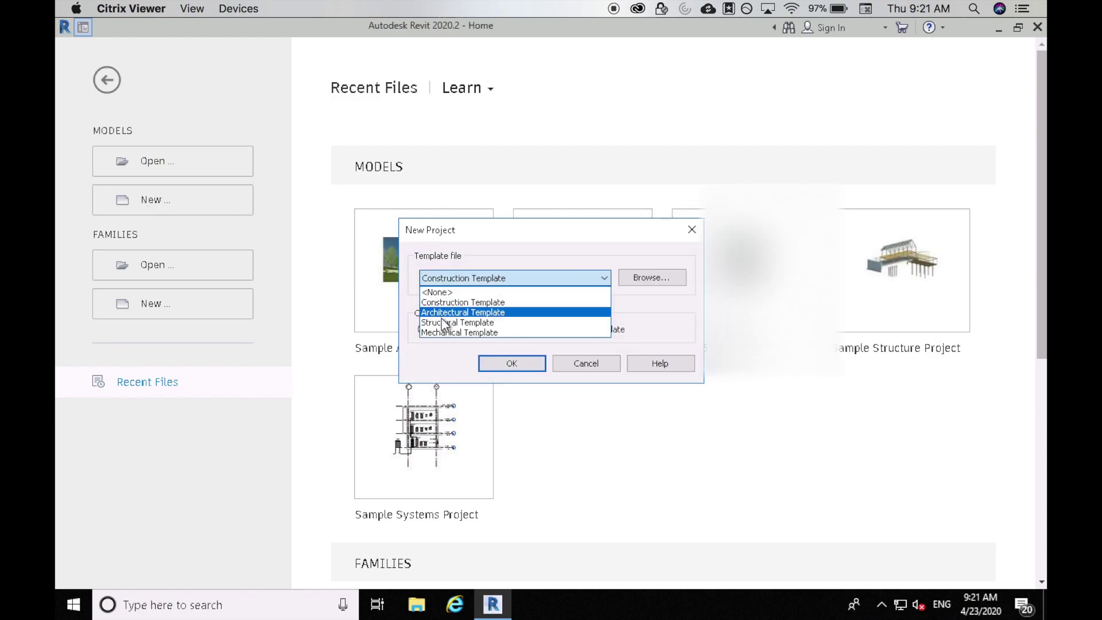
click(444, 315)
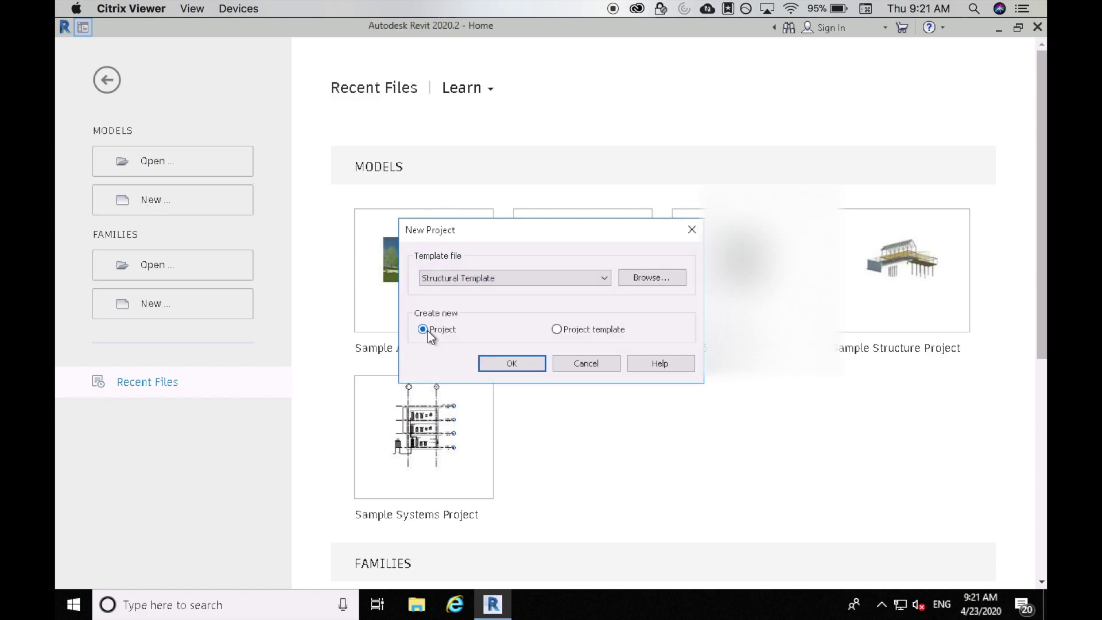
click(512, 373)
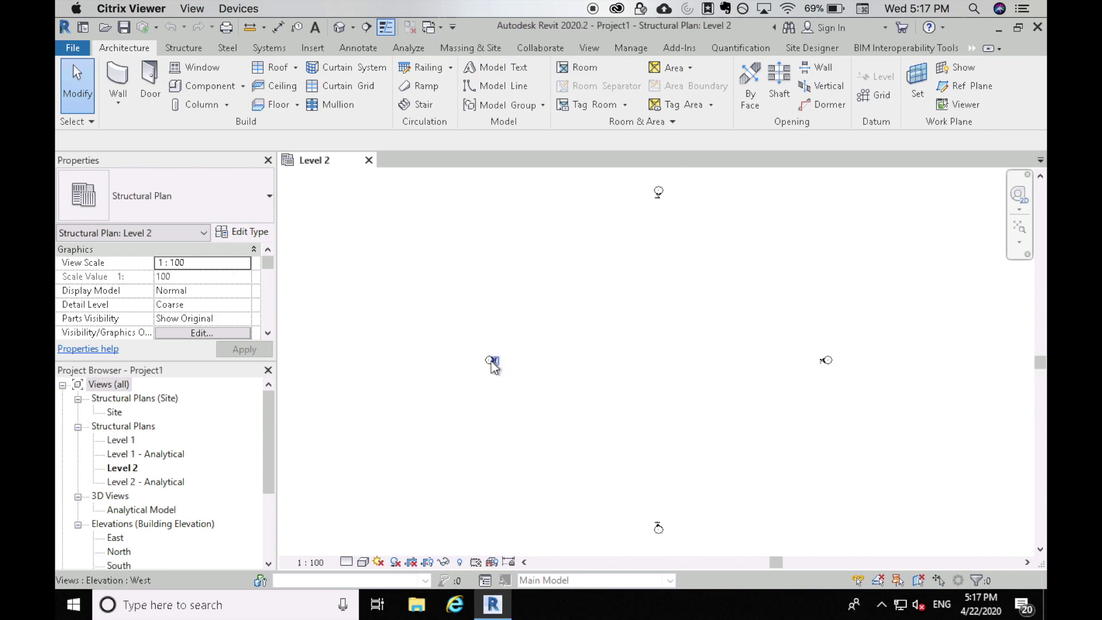
Step: Browse the Project Browser, then open the West elevation from its marker in the Level 2 plan
scroll(493, 367, down, 1)
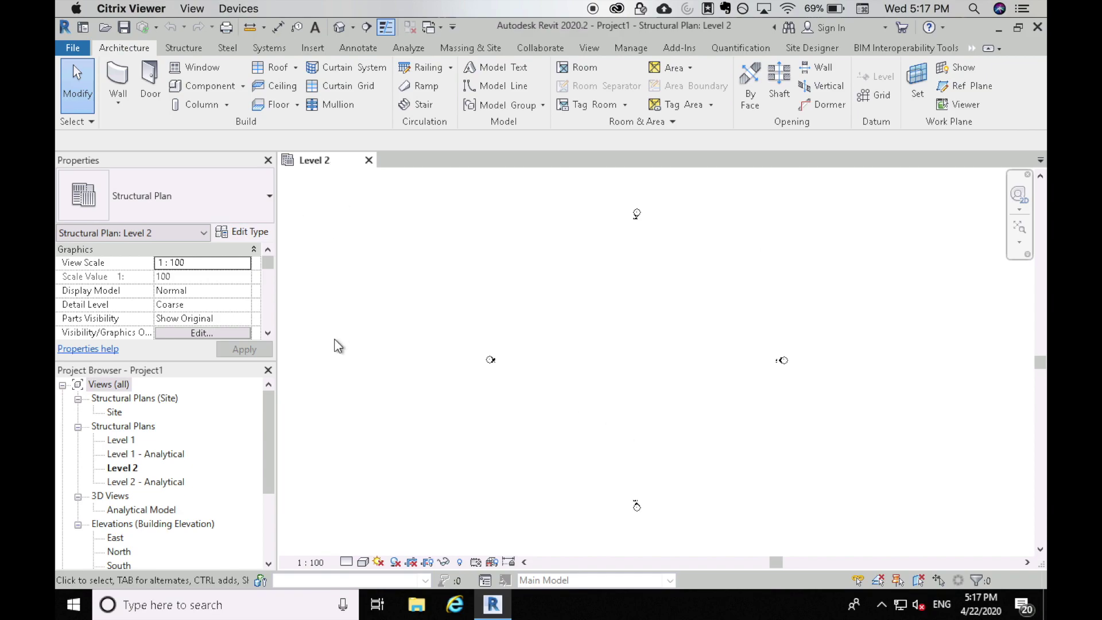
drag(264, 402, 265, 393)
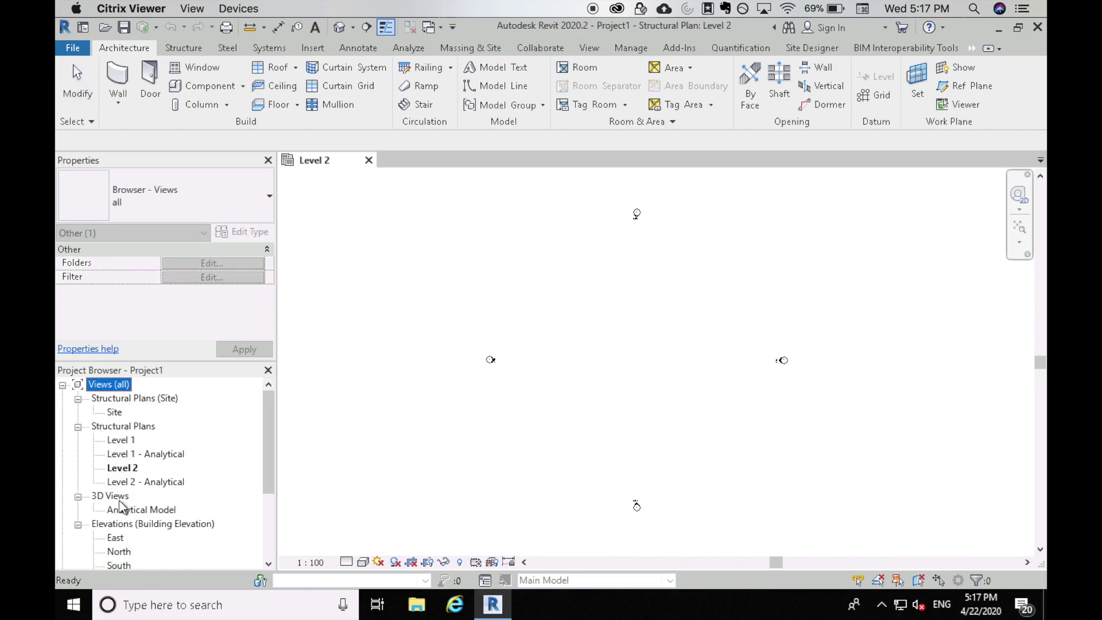
drag(270, 429, 264, 492)
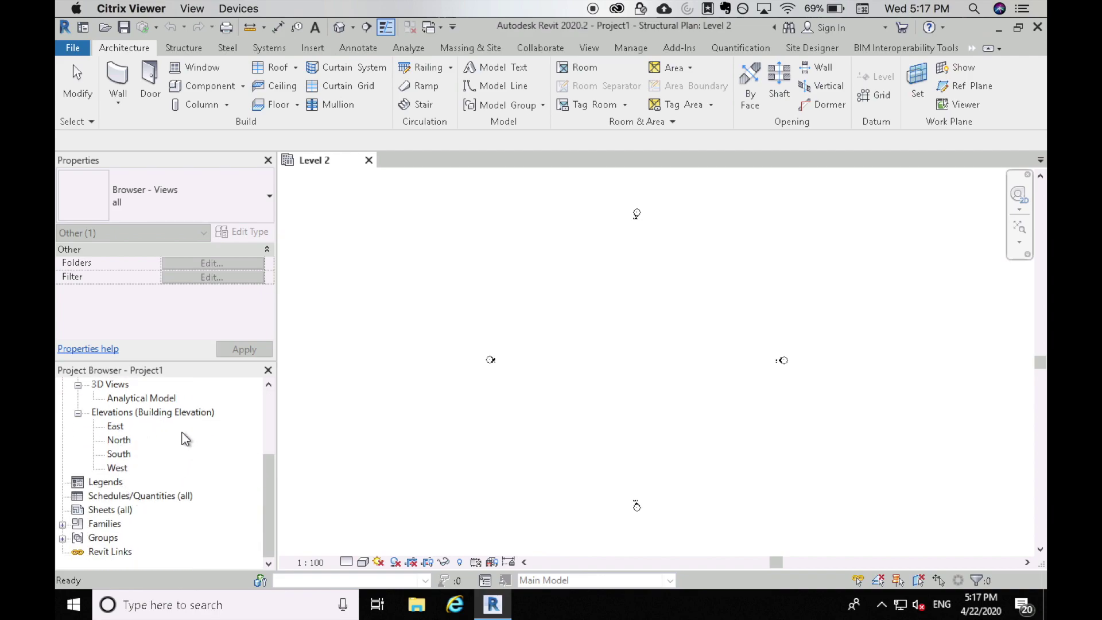
drag(269, 456, 270, 397)
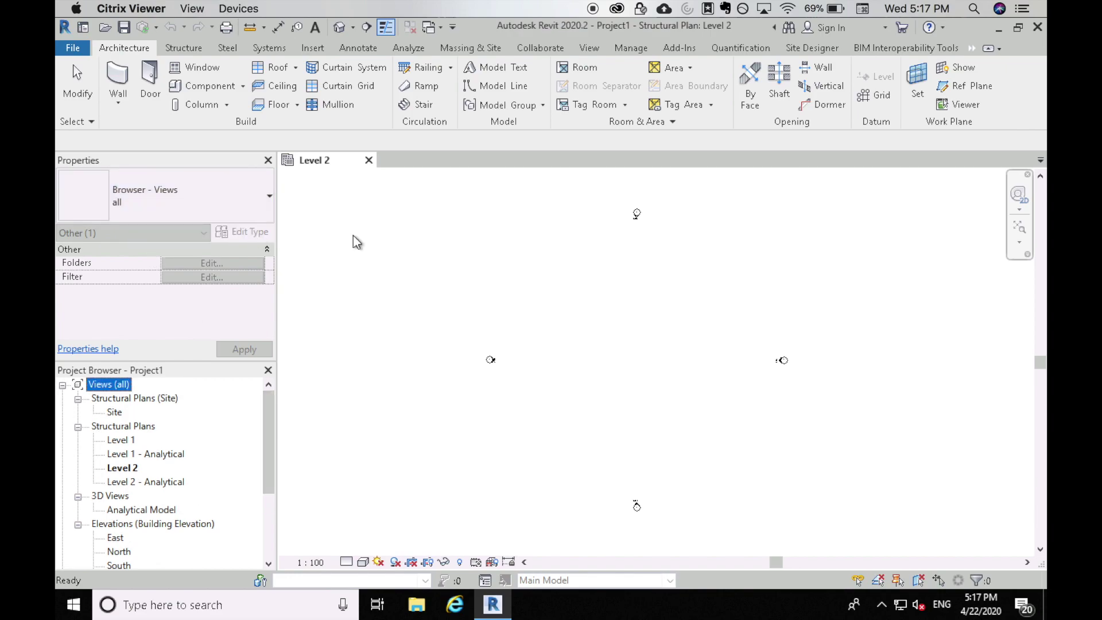
click(557, 289)
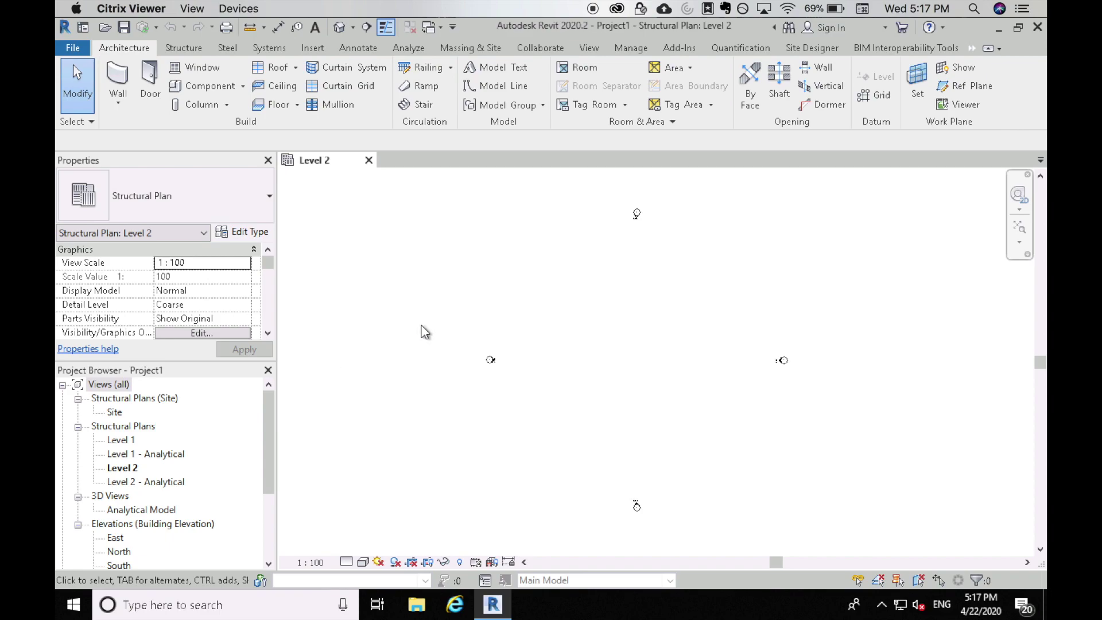
click(268, 408)
drag(267, 405, 260, 452)
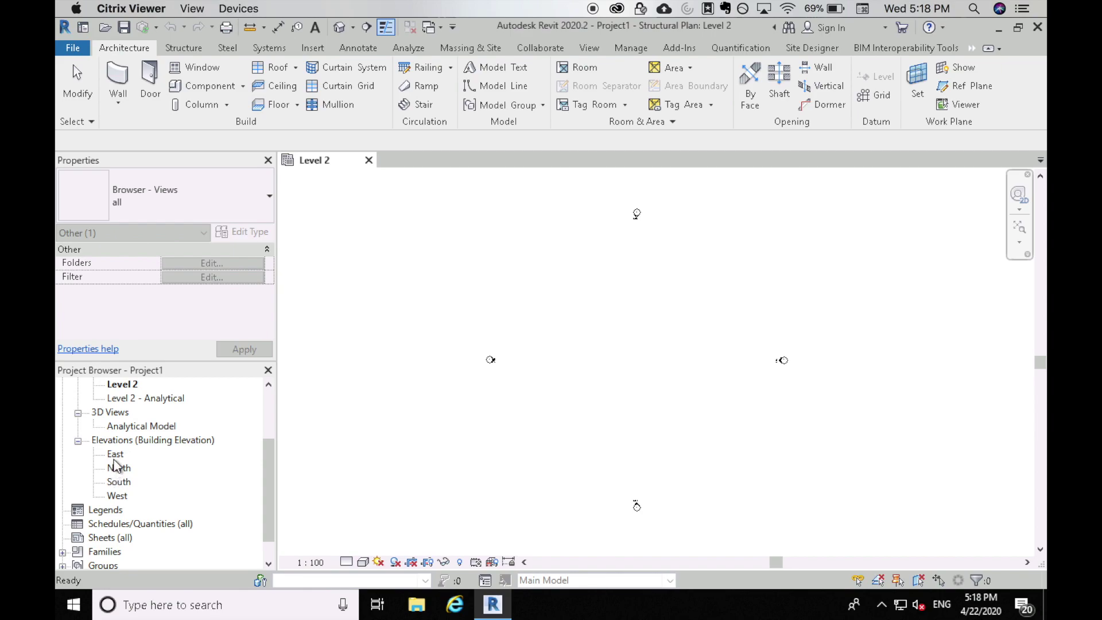
click(571, 317)
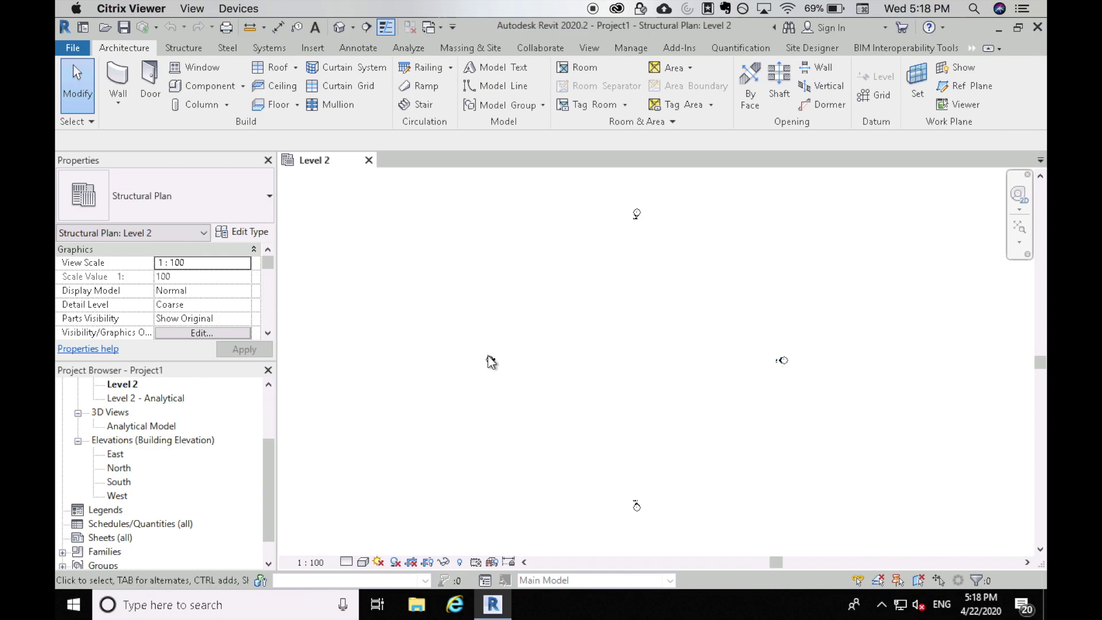
double_click(491, 361)
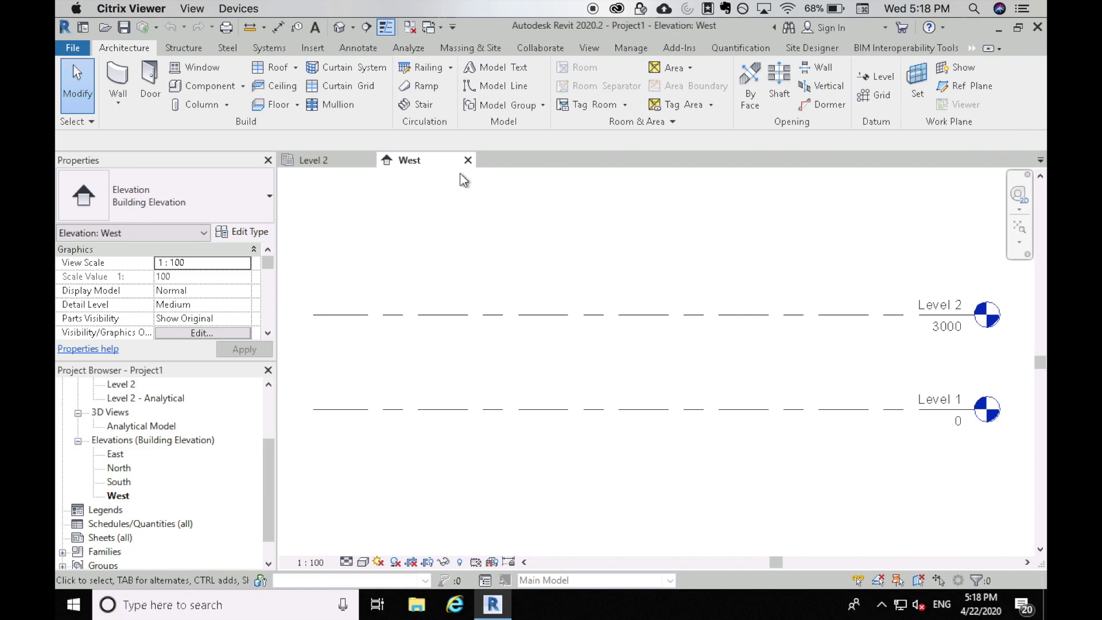
Step: In Project Units, set the Length format to feet and fractional inches
click(630, 49)
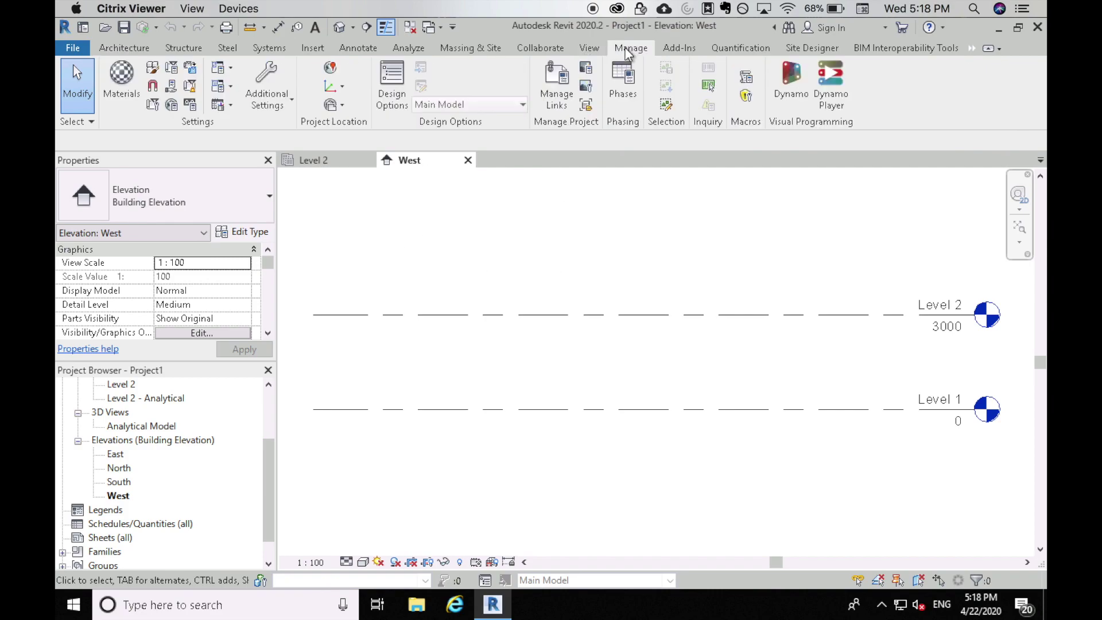
click(190, 105)
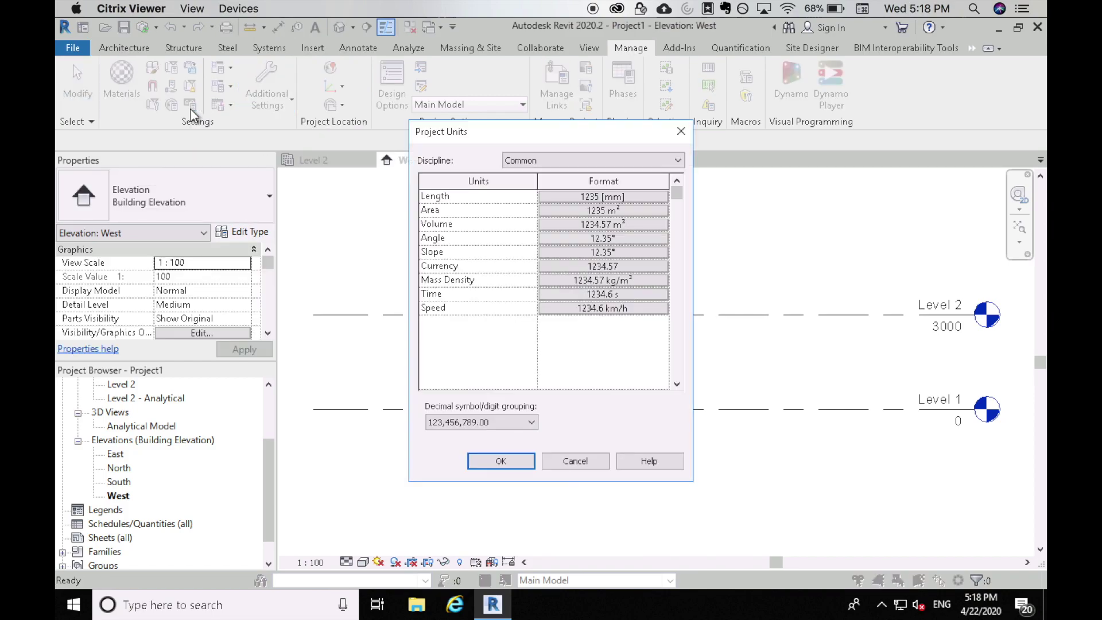
click(580, 197)
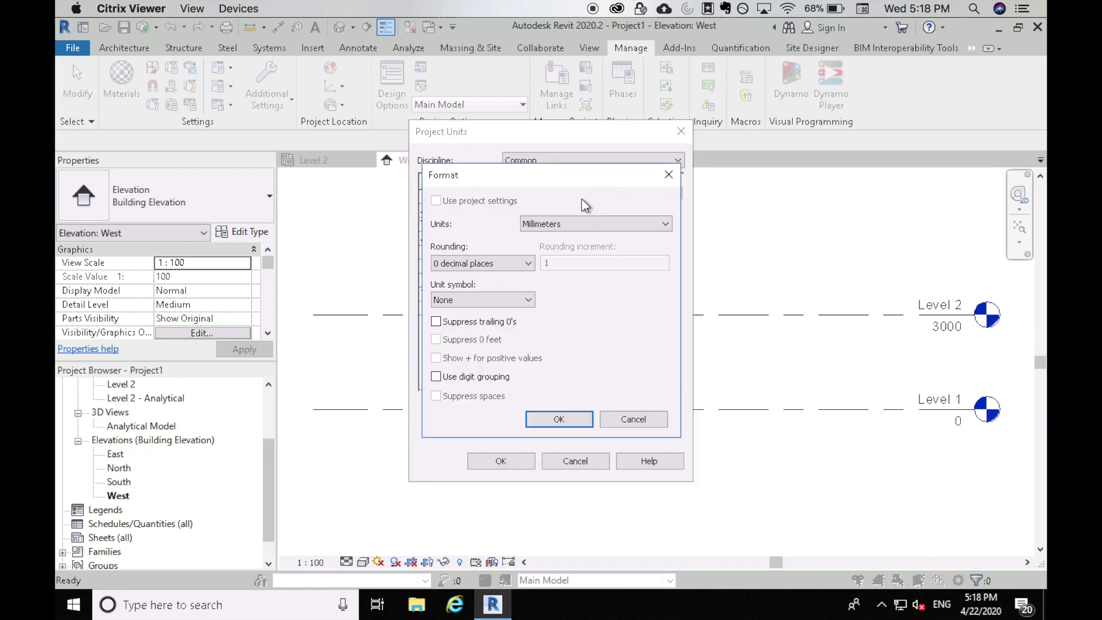
click(575, 223)
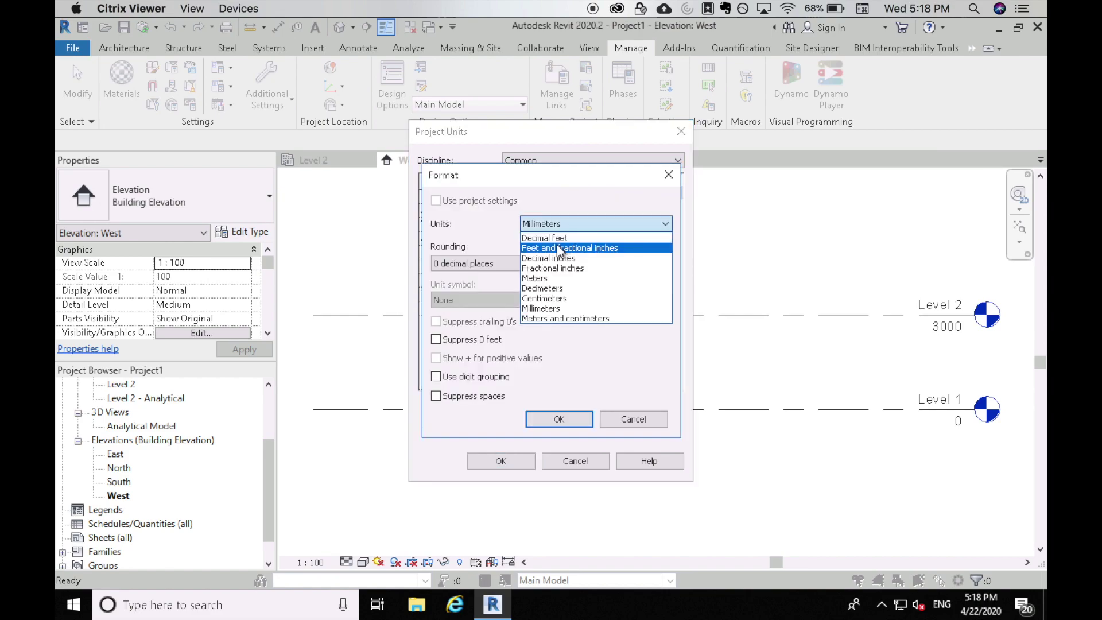
click(557, 248)
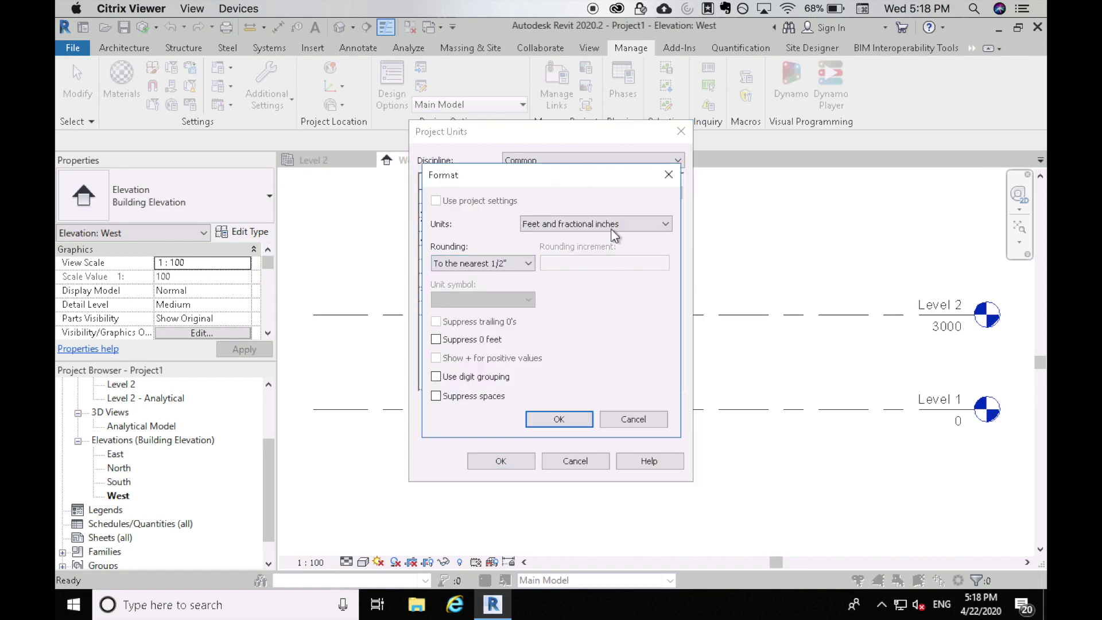
click(552, 418)
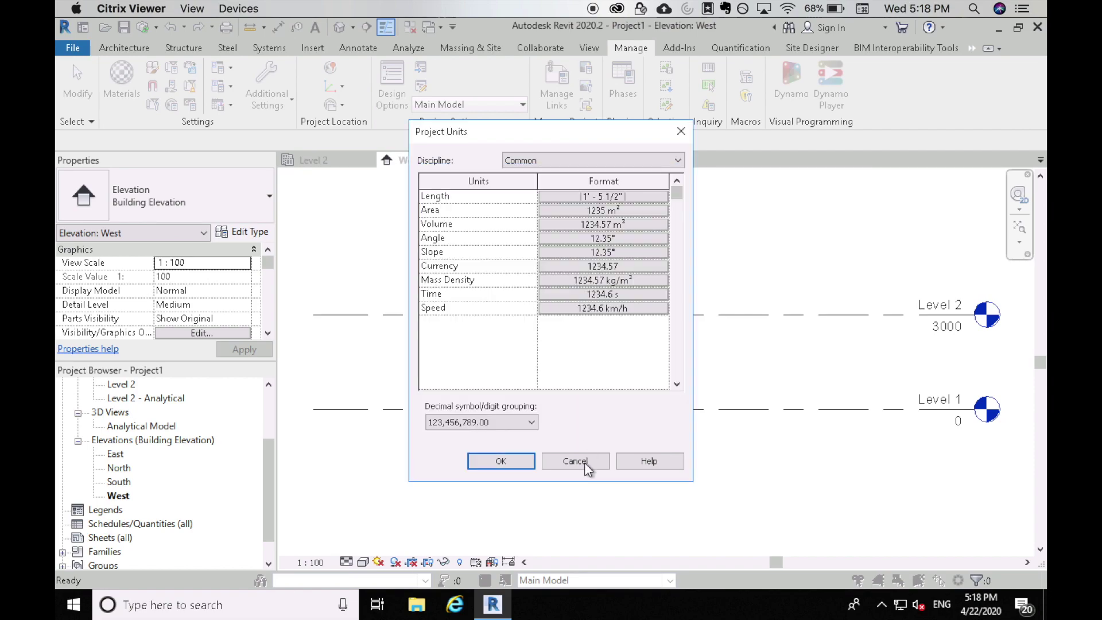
click(508, 460)
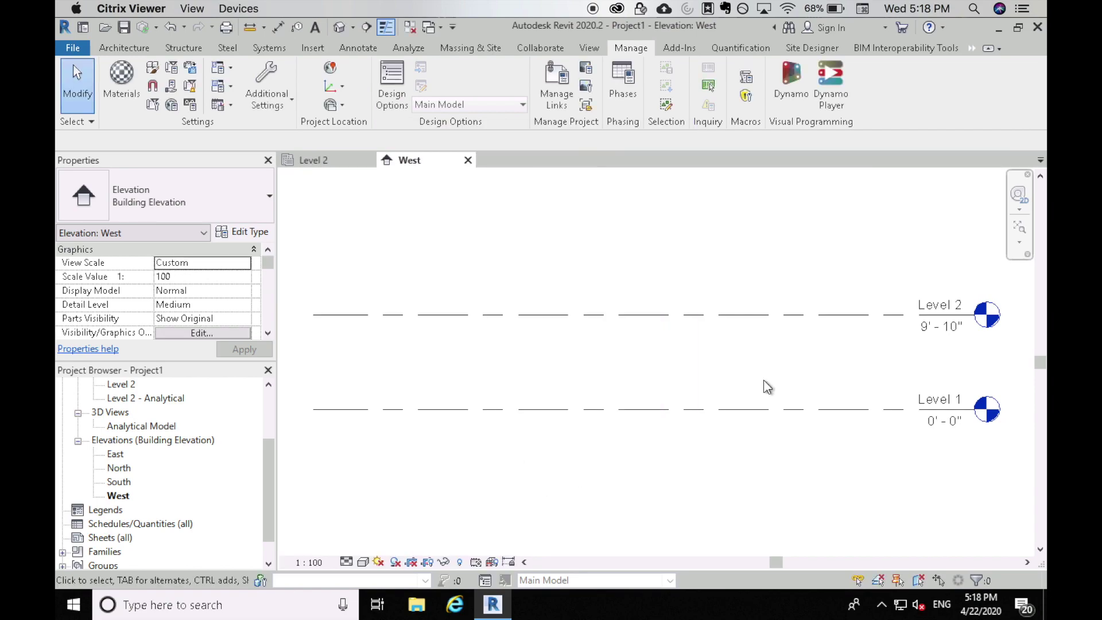
Step: Change Level 2's elevation to 11'
click(854, 315)
click(934, 339)
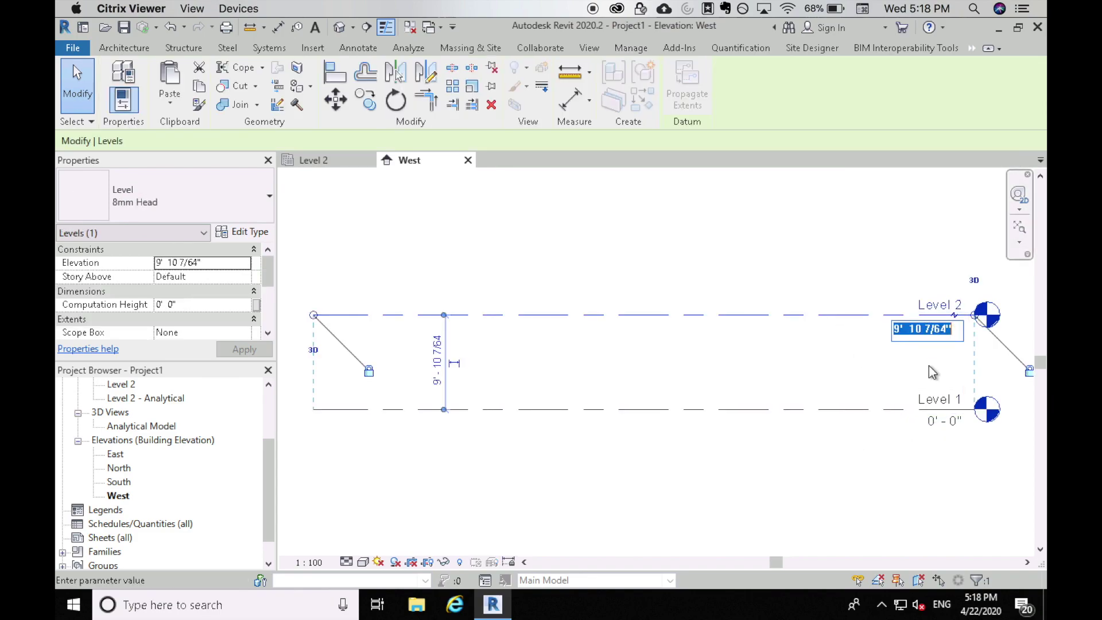
text(11)
key(Return)
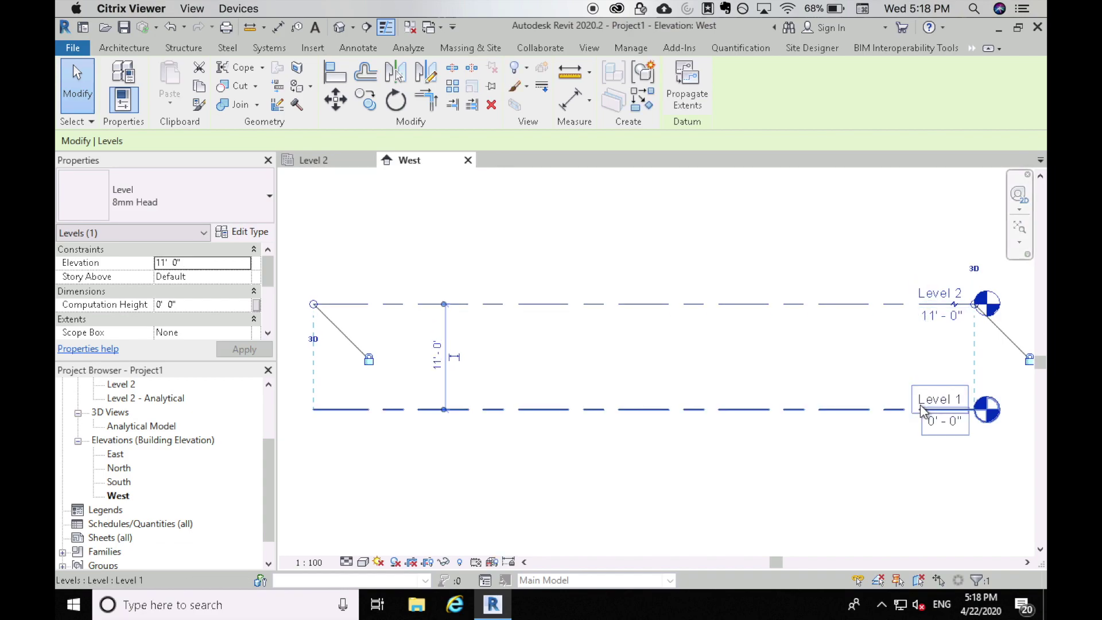
Step: Rename Level 1 to 'First Floor', including its matching views
click(937, 402)
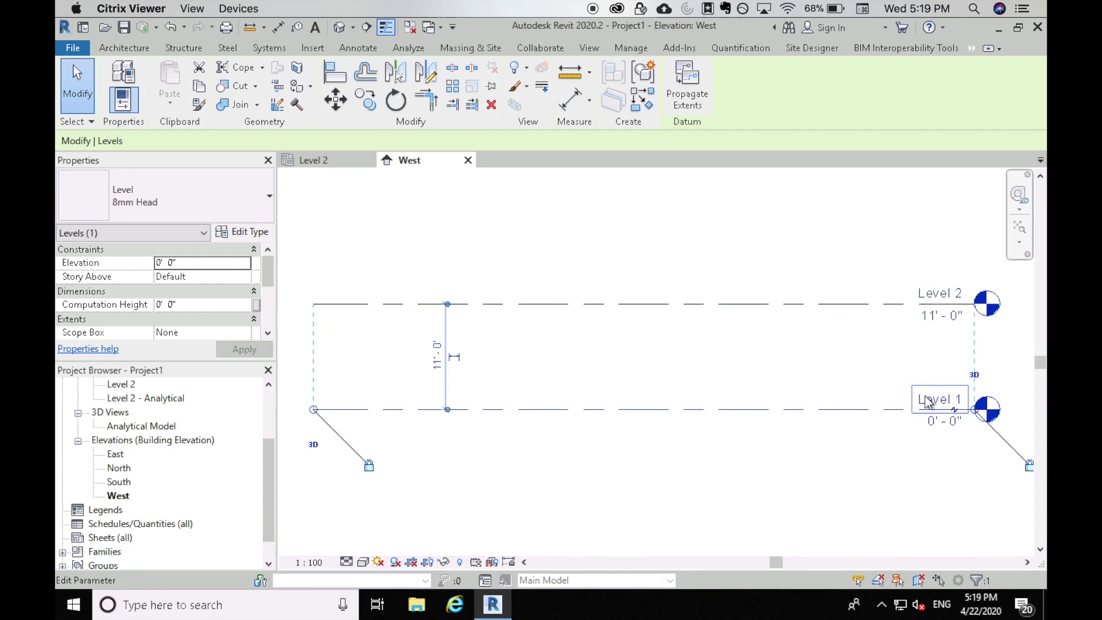
click(940, 403)
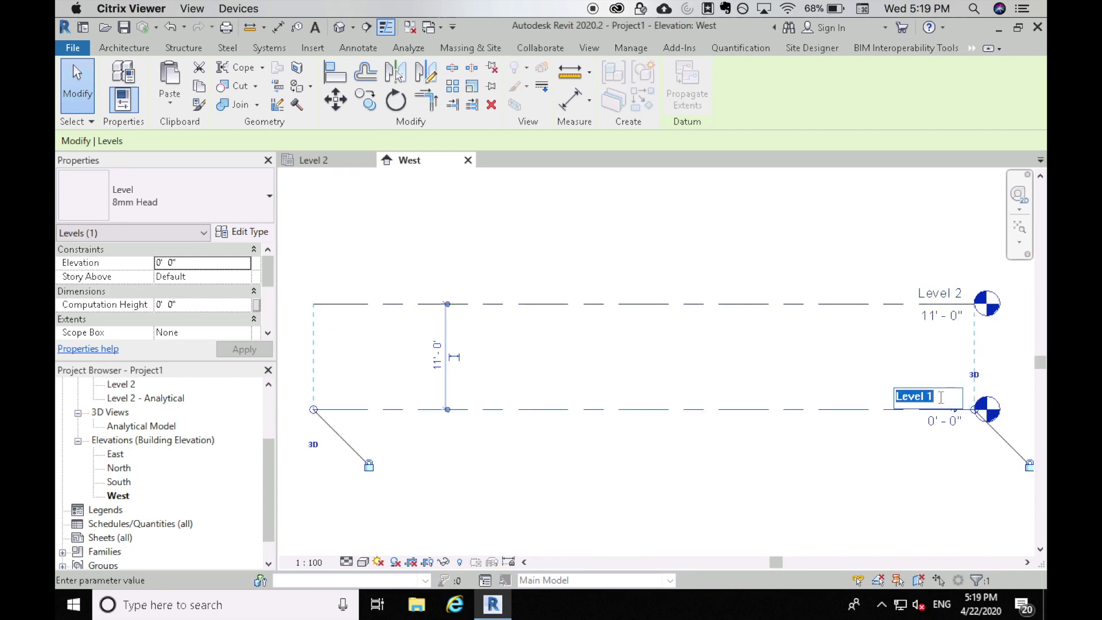
text(First Floor)
key(Return)
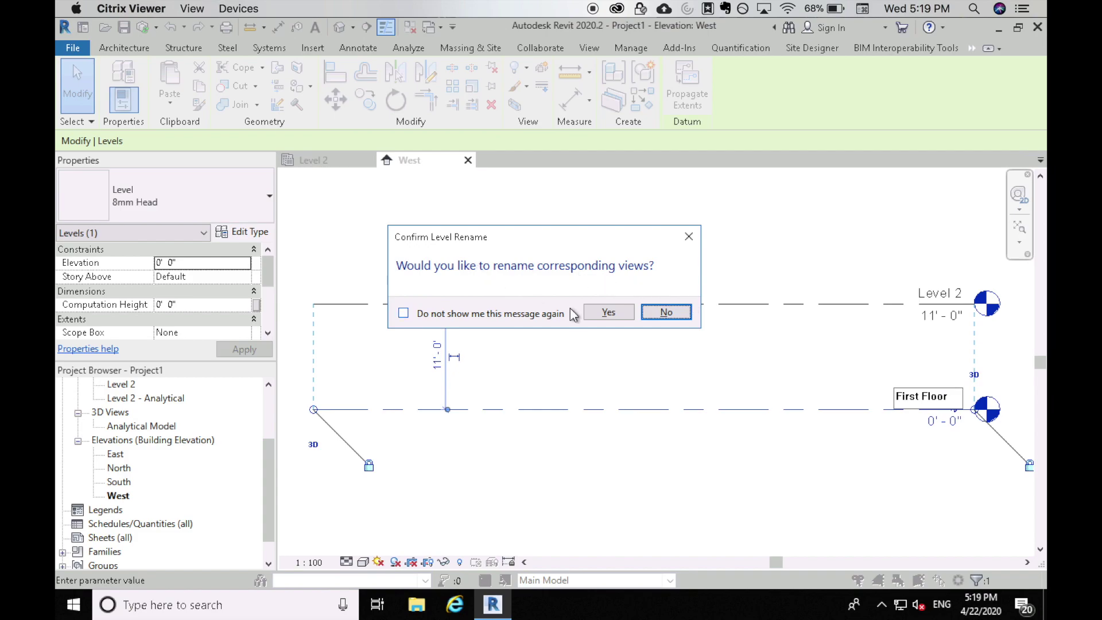
click(609, 312)
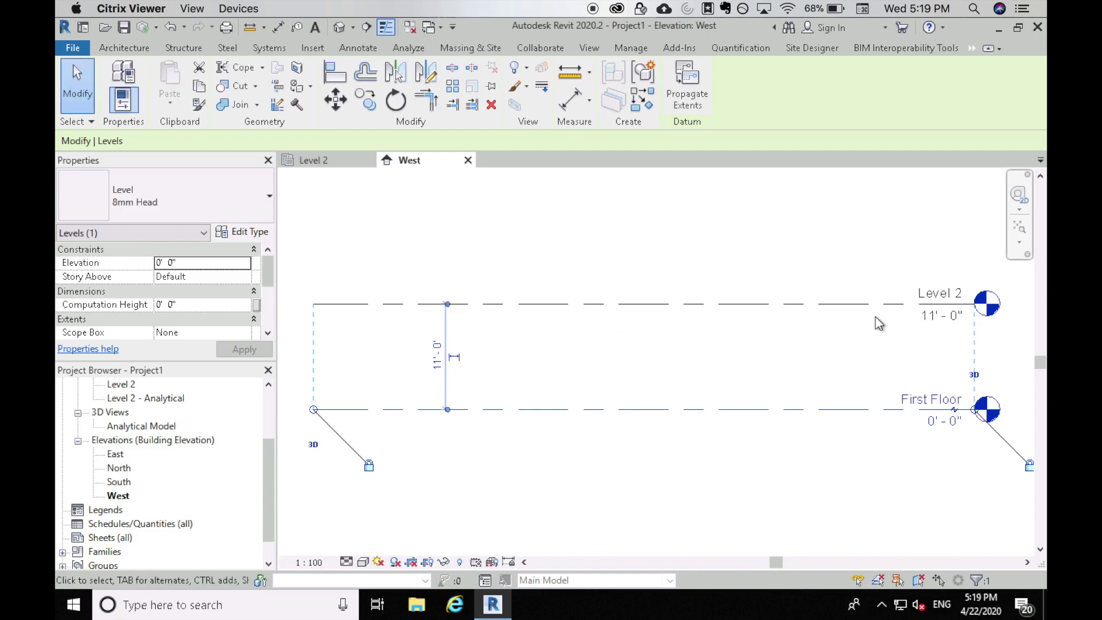
Step: Rename Level 2 to 'Second Floor', suppressing future rename prompts and accepting the view rename
click(927, 293)
click(926, 292)
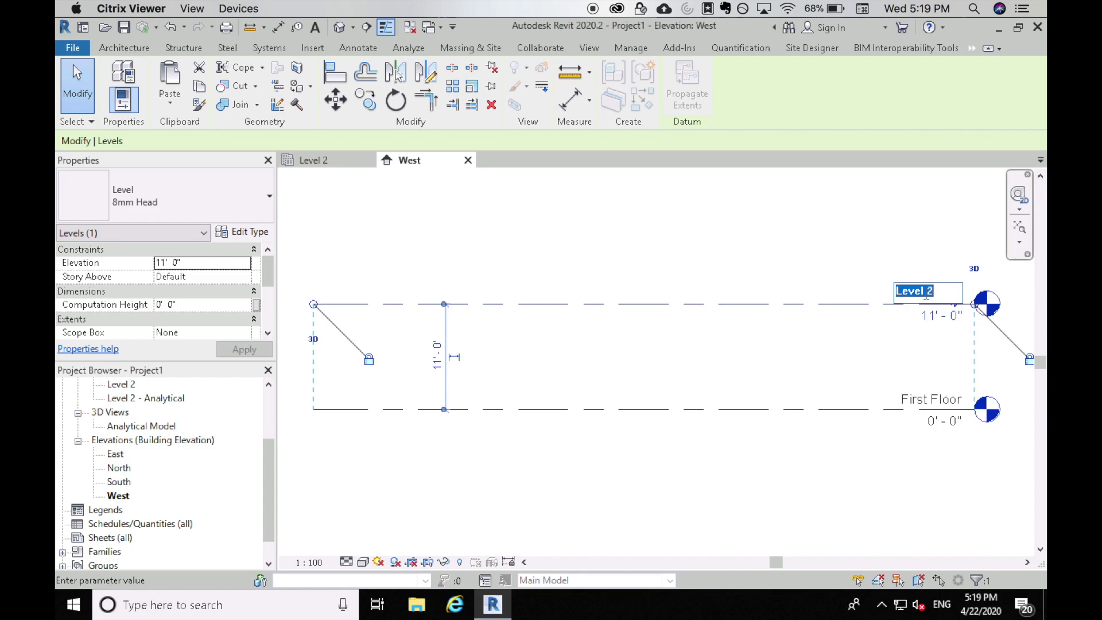
text(Second FLoor)
key(Return)
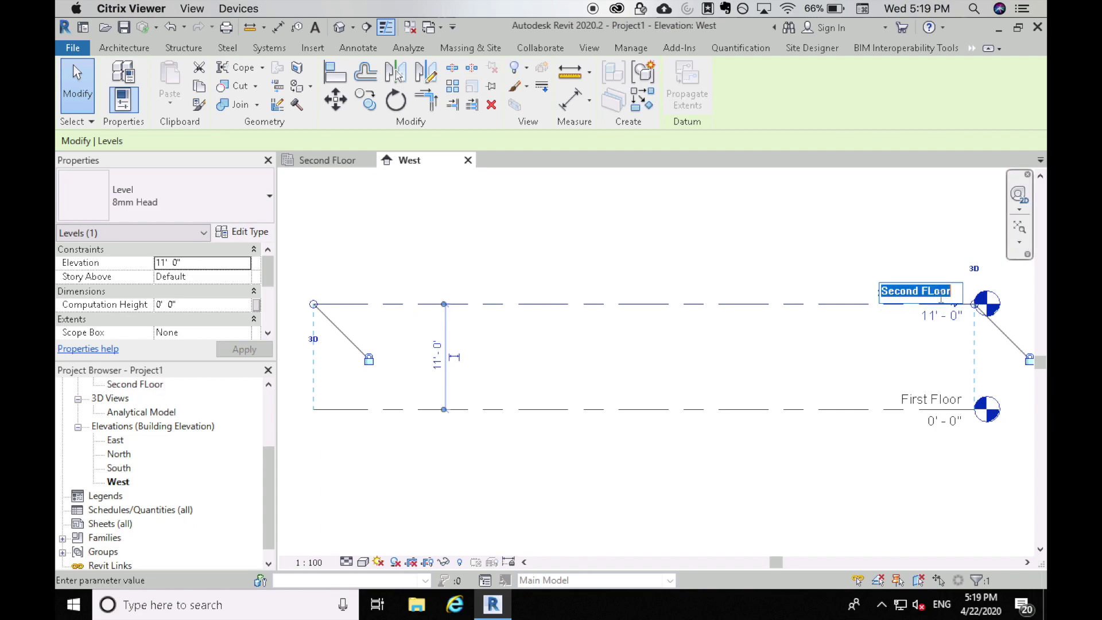
click(934, 291)
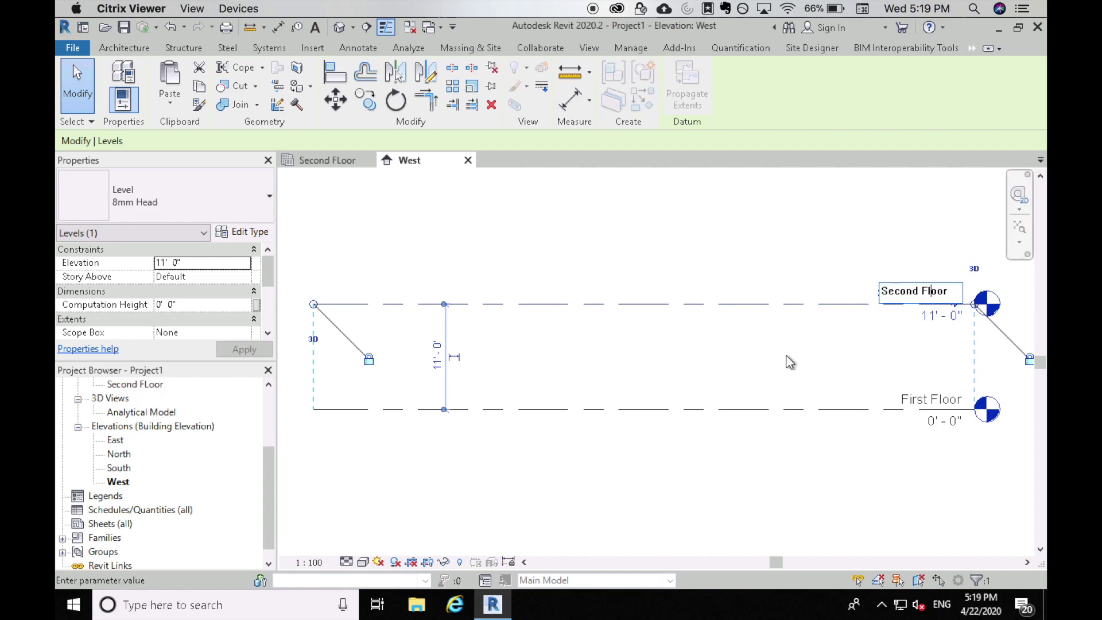
key(Return)
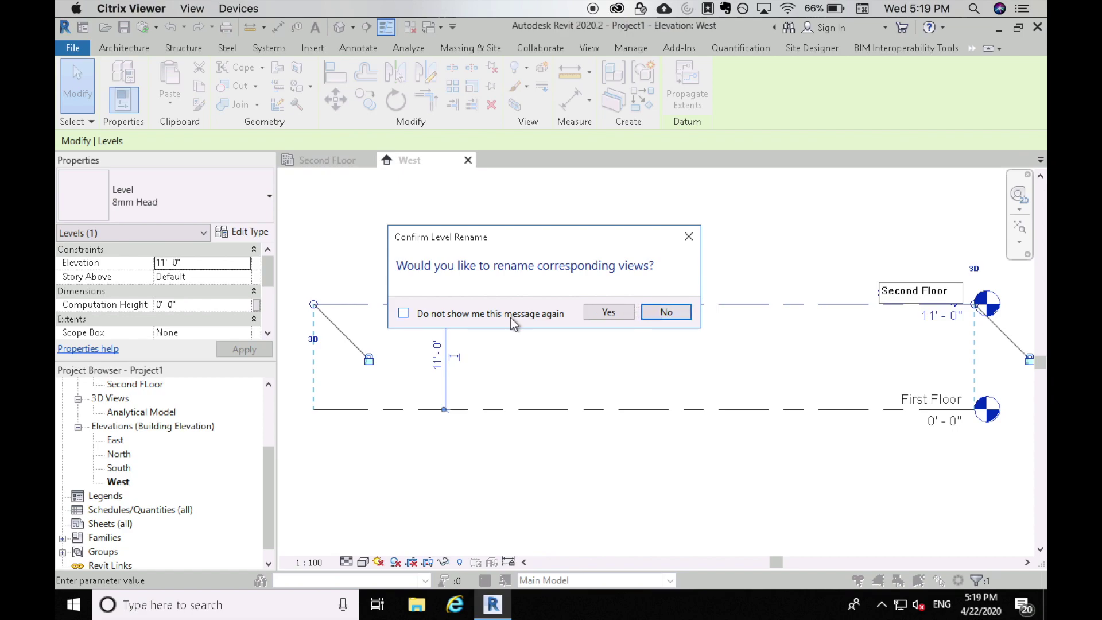
click(482, 313)
click(607, 312)
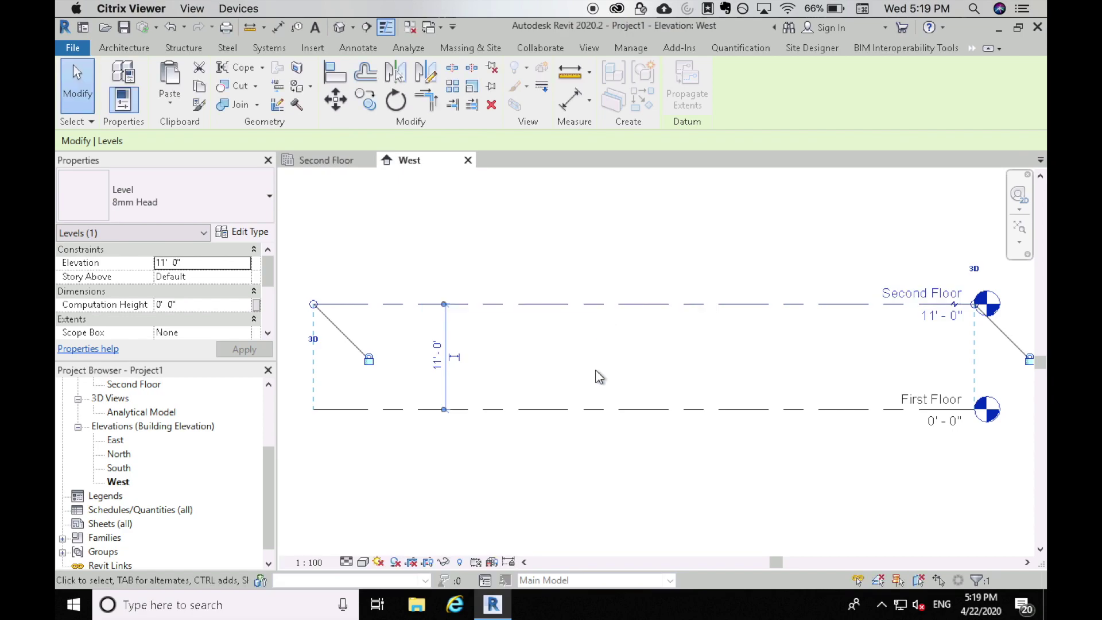
click(596, 375)
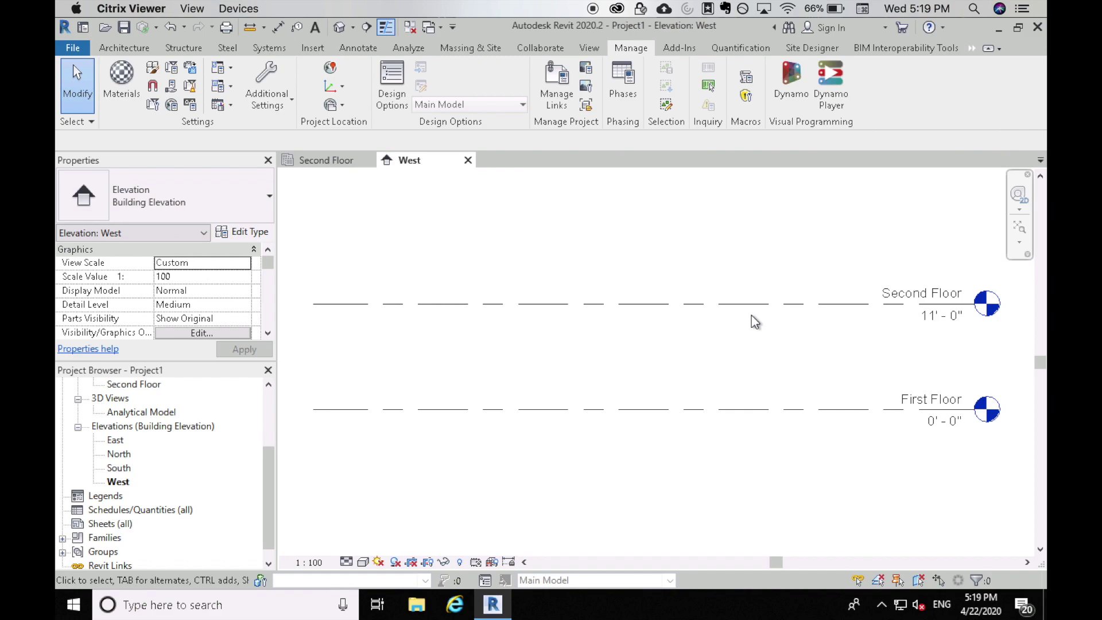
Step: Open the First Floor plan and draw vertical grid 1 from top to bottom
drag(265, 472, 269, 405)
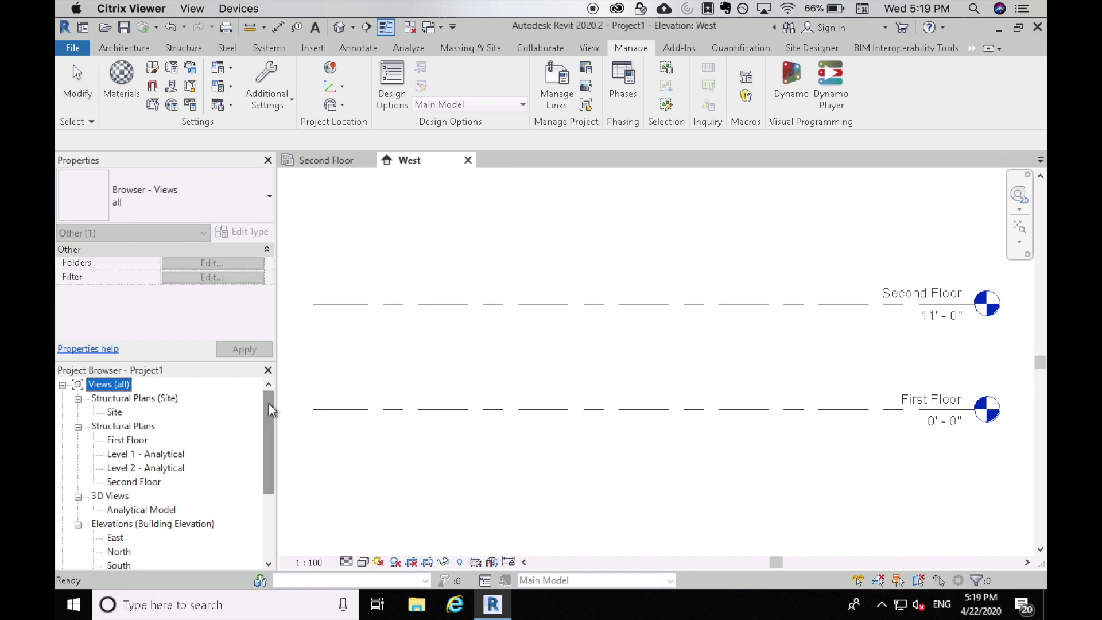
double_click(123, 441)
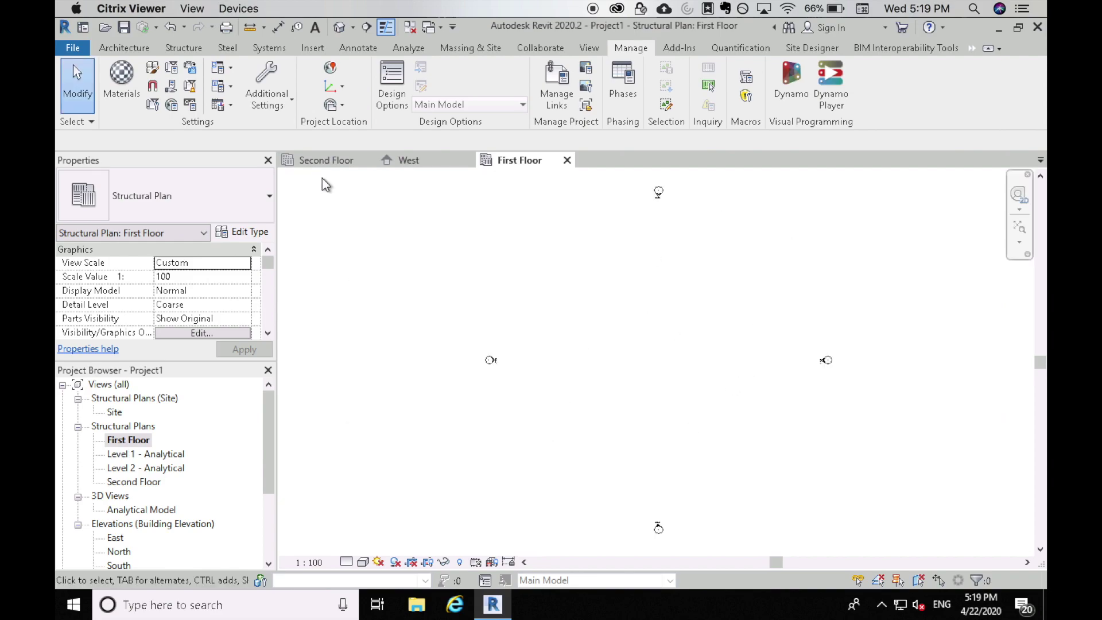
click(178, 51)
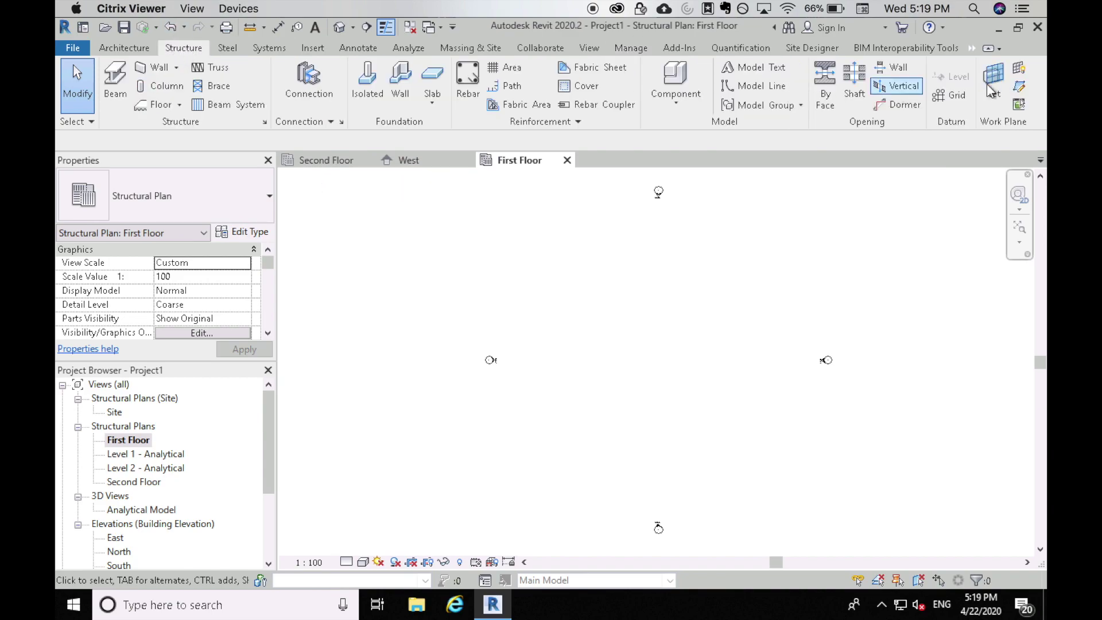
click(962, 97)
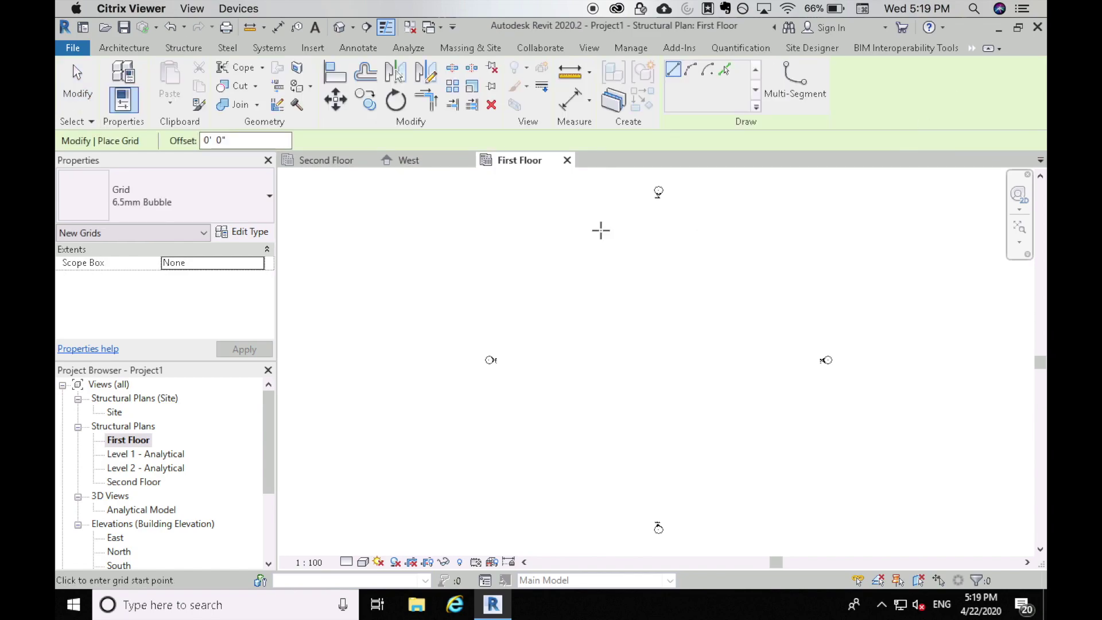
click(556, 239)
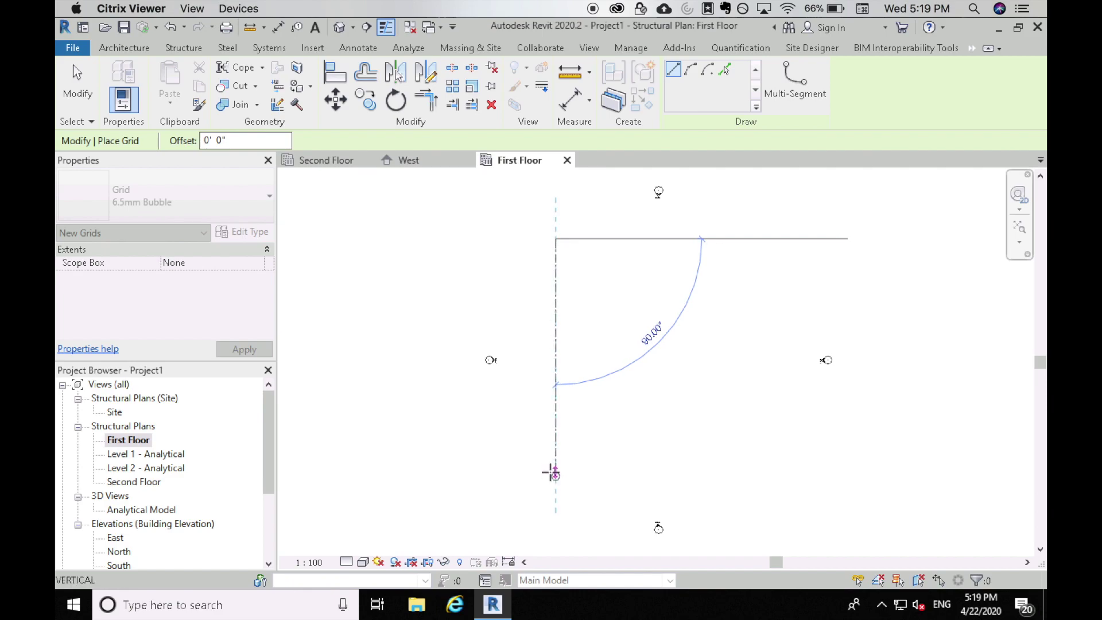
click(554, 472)
key(Escape)
key(Escape)
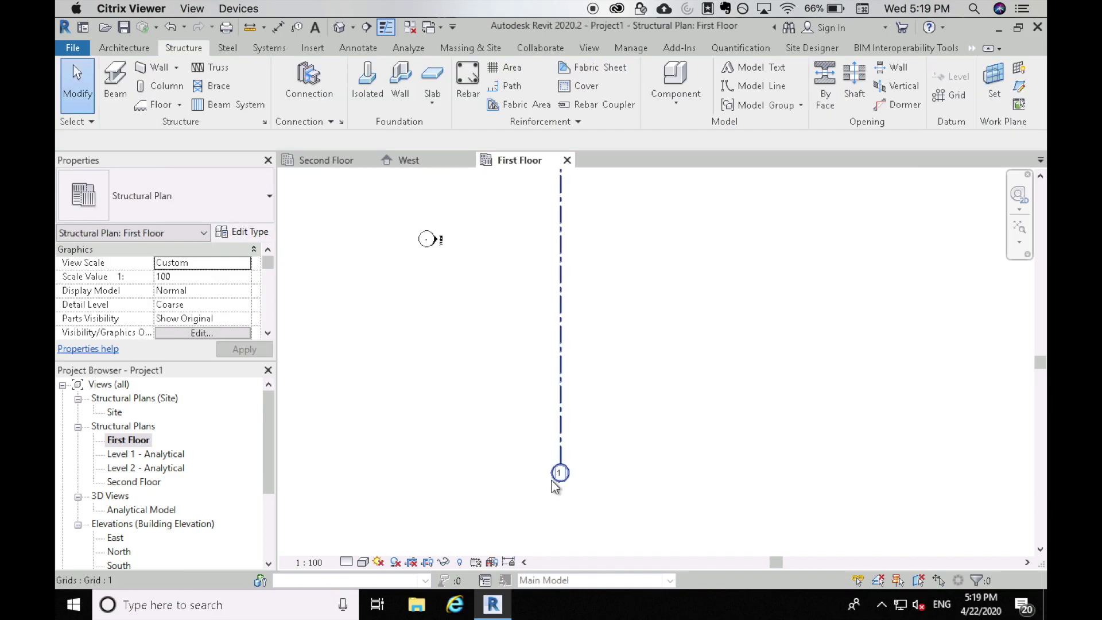
click(505, 480)
scroll(505, 479, up, 1)
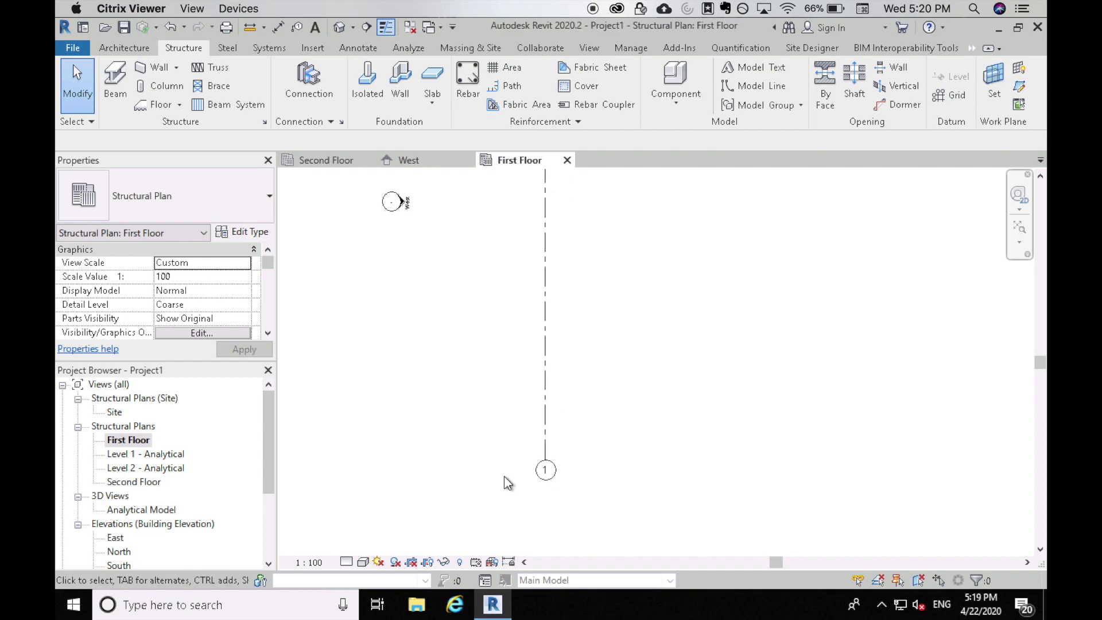
scroll(504, 476, down, 2)
click(530, 280)
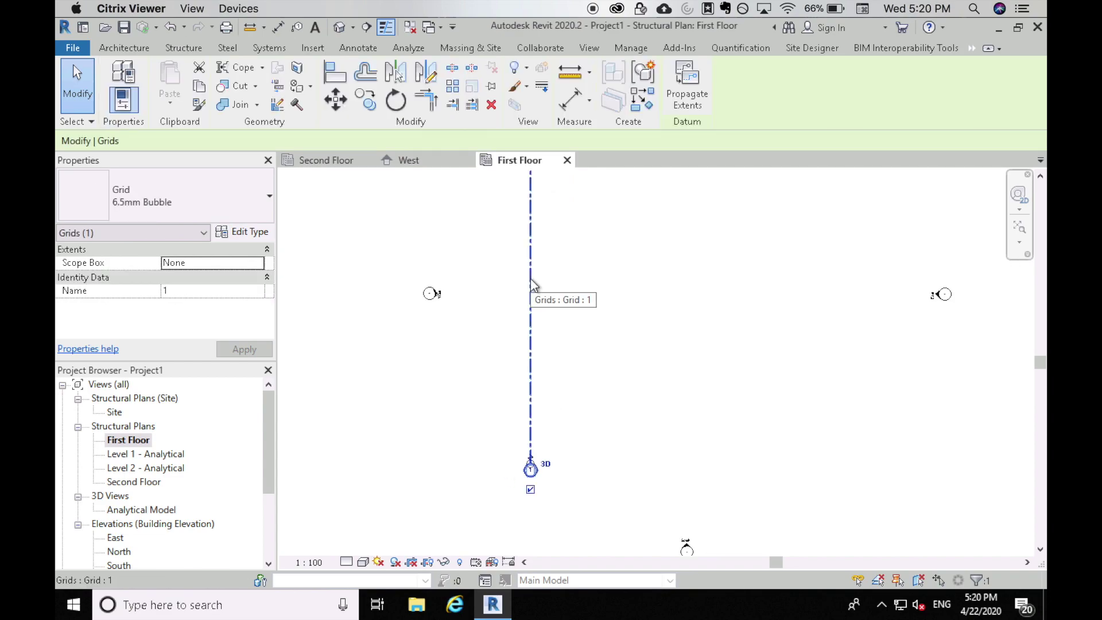
Step: Copy grid 1 24' to the right to create grid 2
key(c)
key(o)
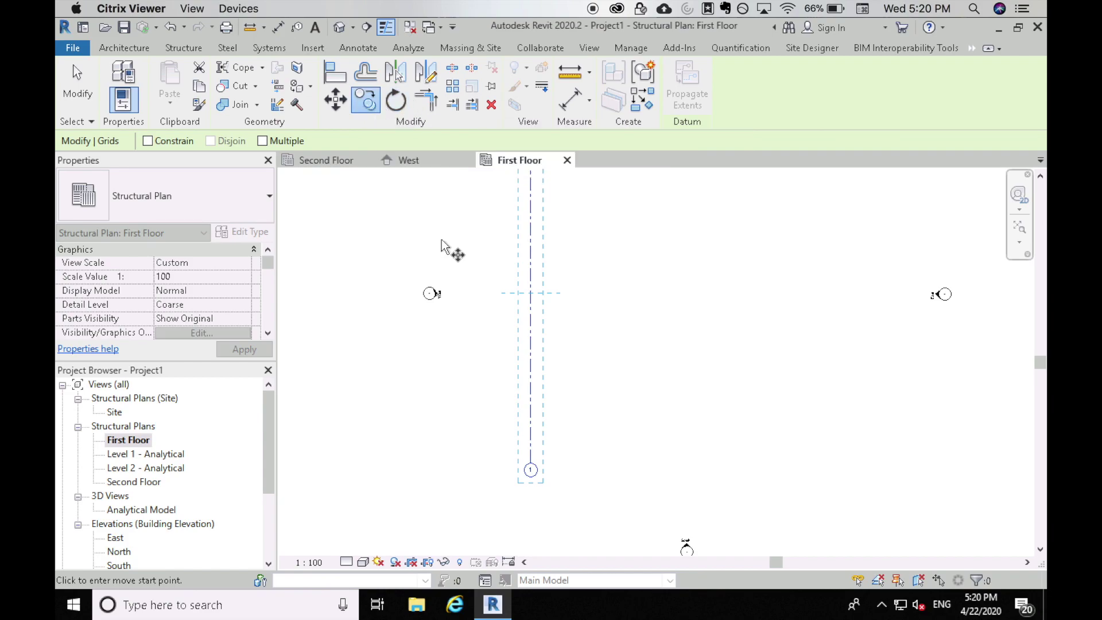
click(530, 293)
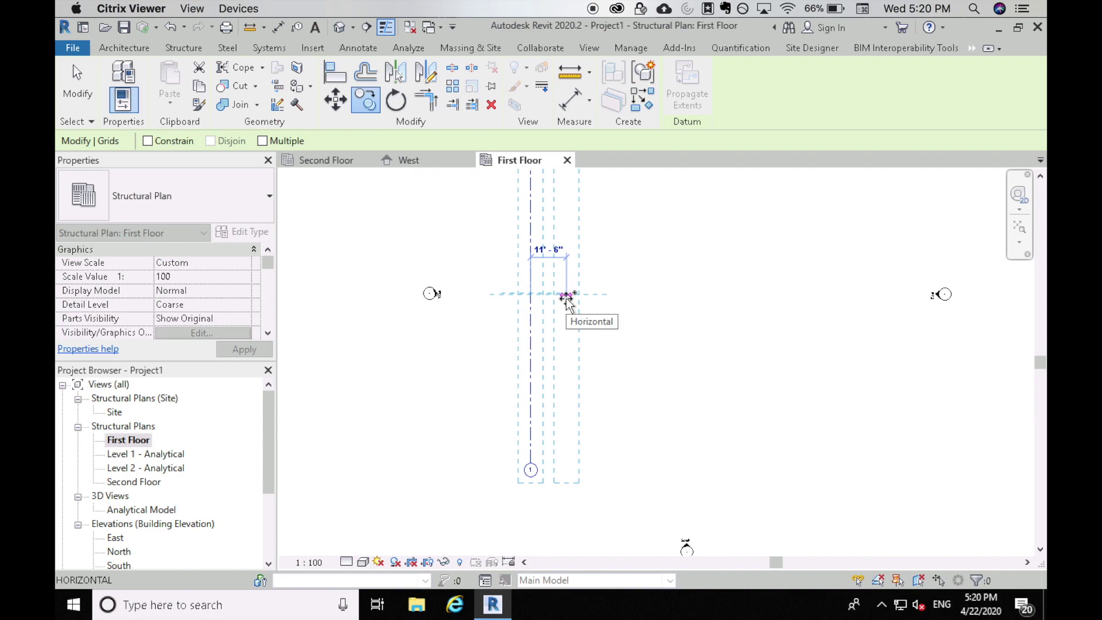
text(24)
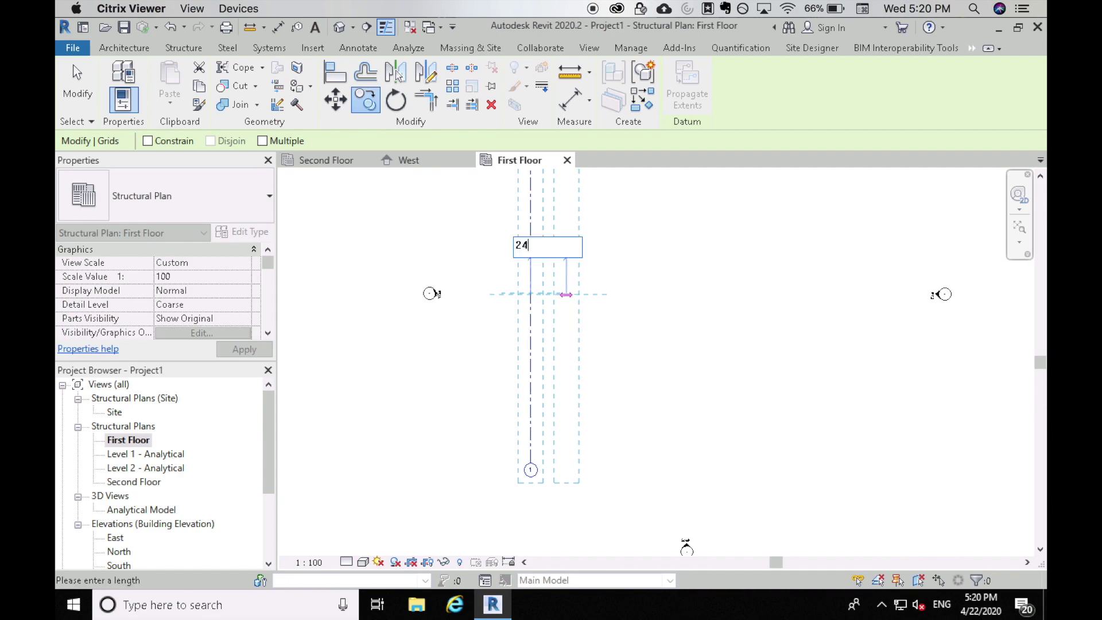
text(')
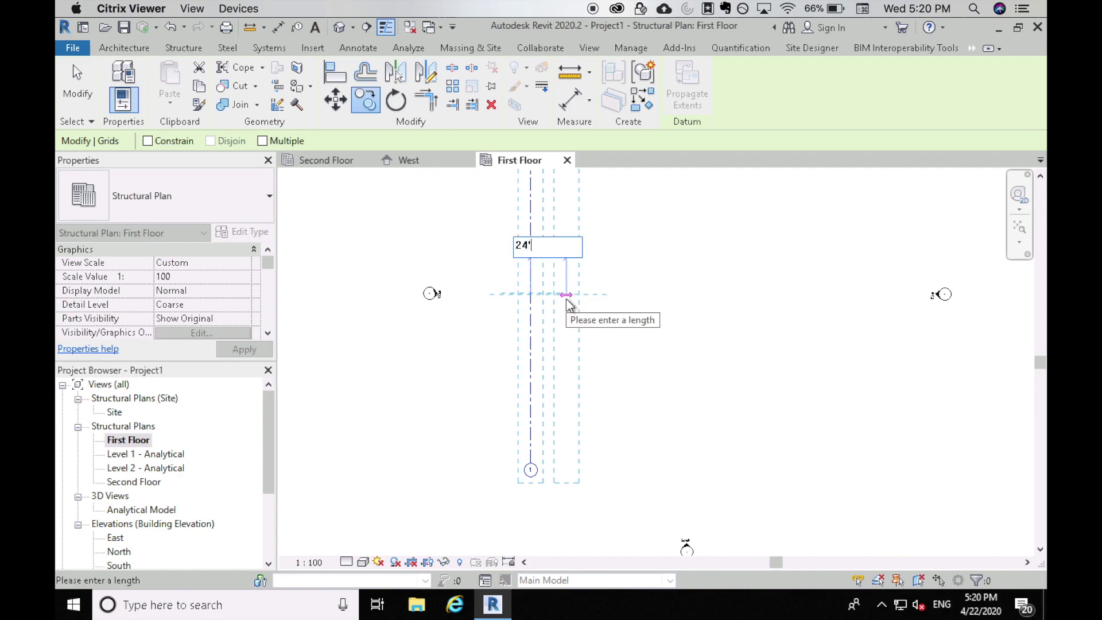
key(Return)
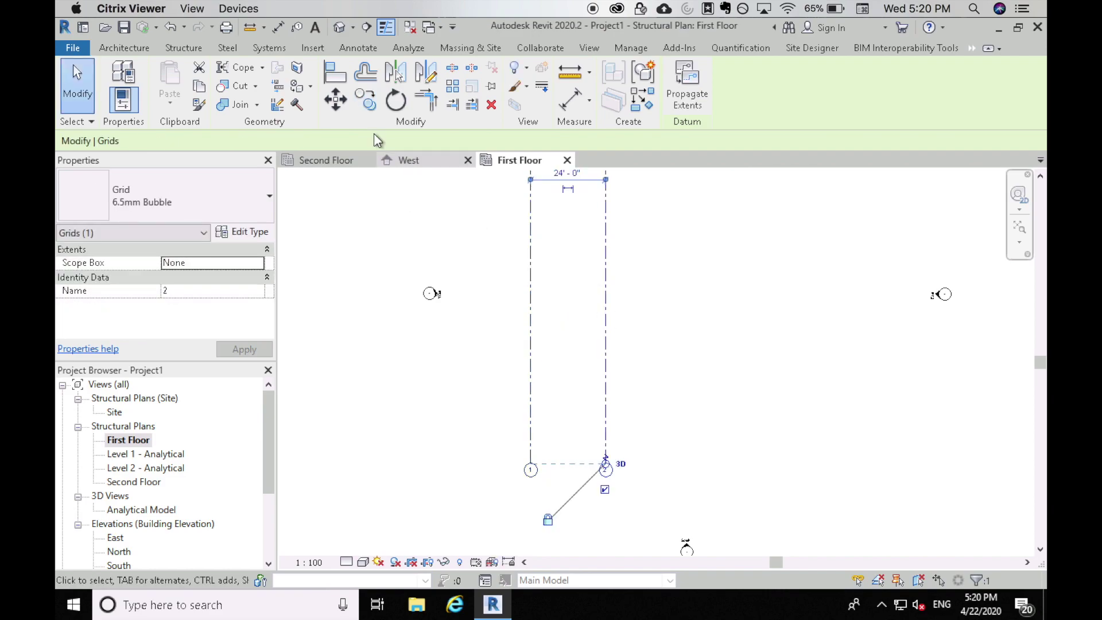
Step: Copy grid 2 with Constrain and Multiple at 24 spacing, creating grids 3 and 4
click(373, 107)
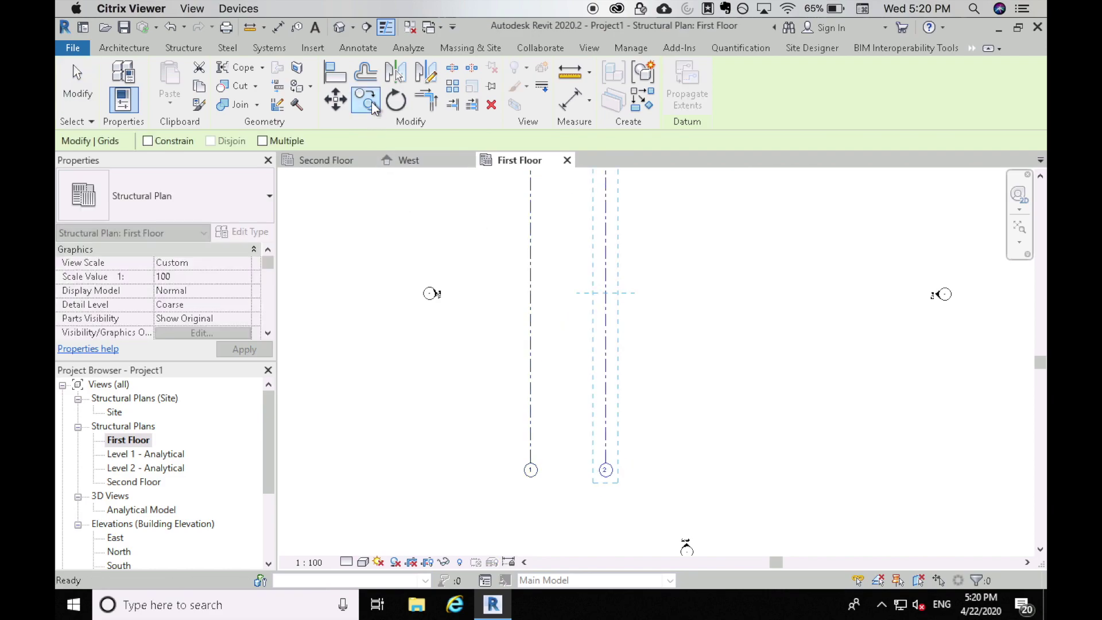
click(187, 142)
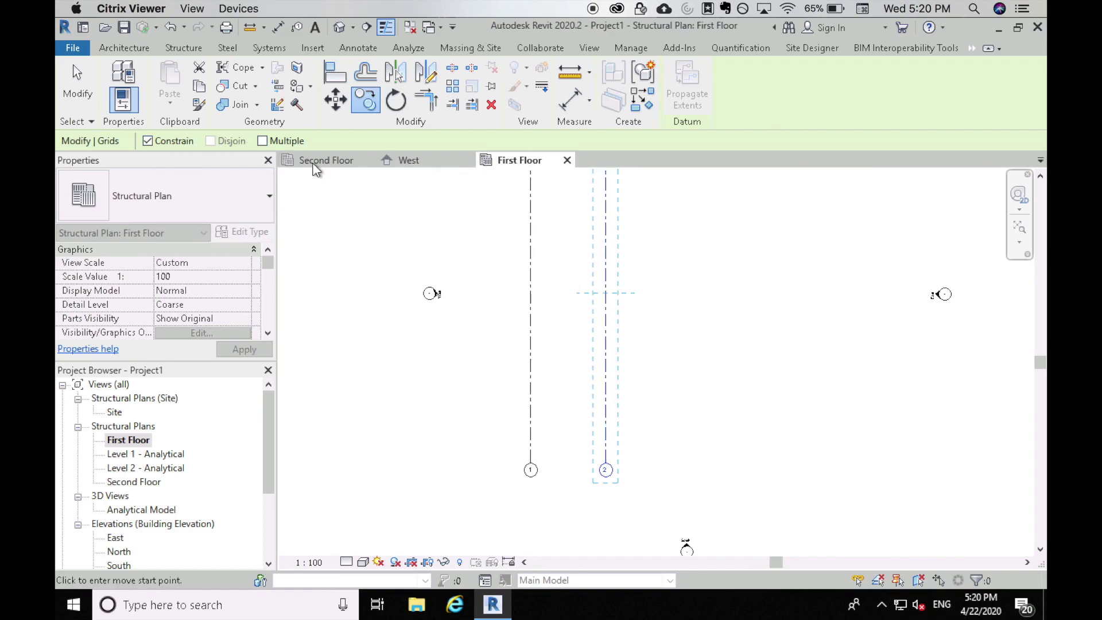
click(289, 142)
click(606, 310)
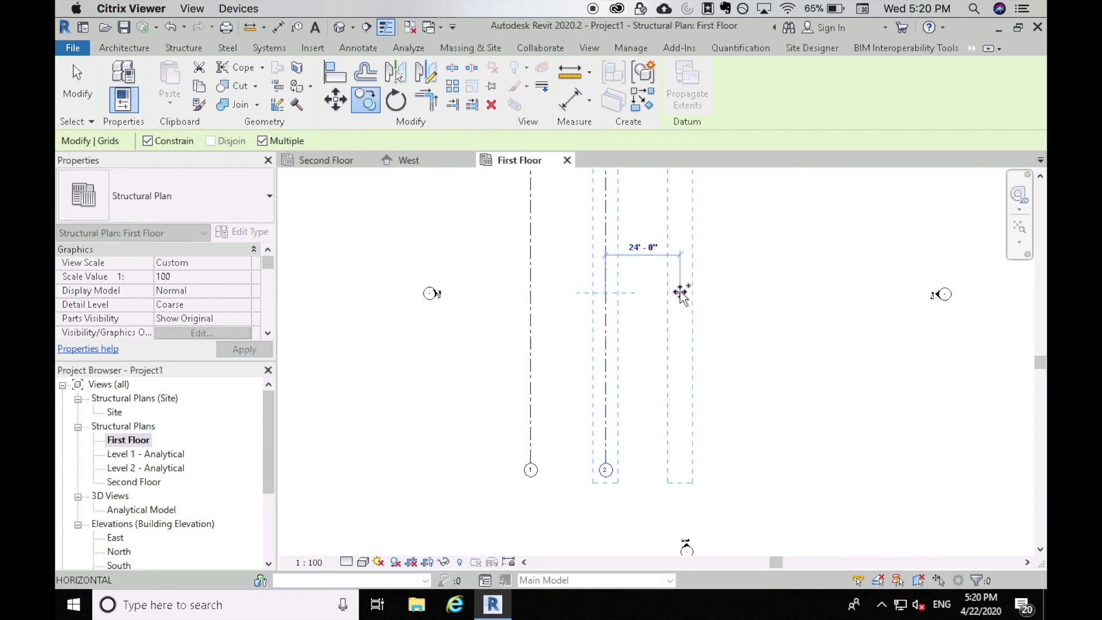
text(24)
key(Return)
text(24)
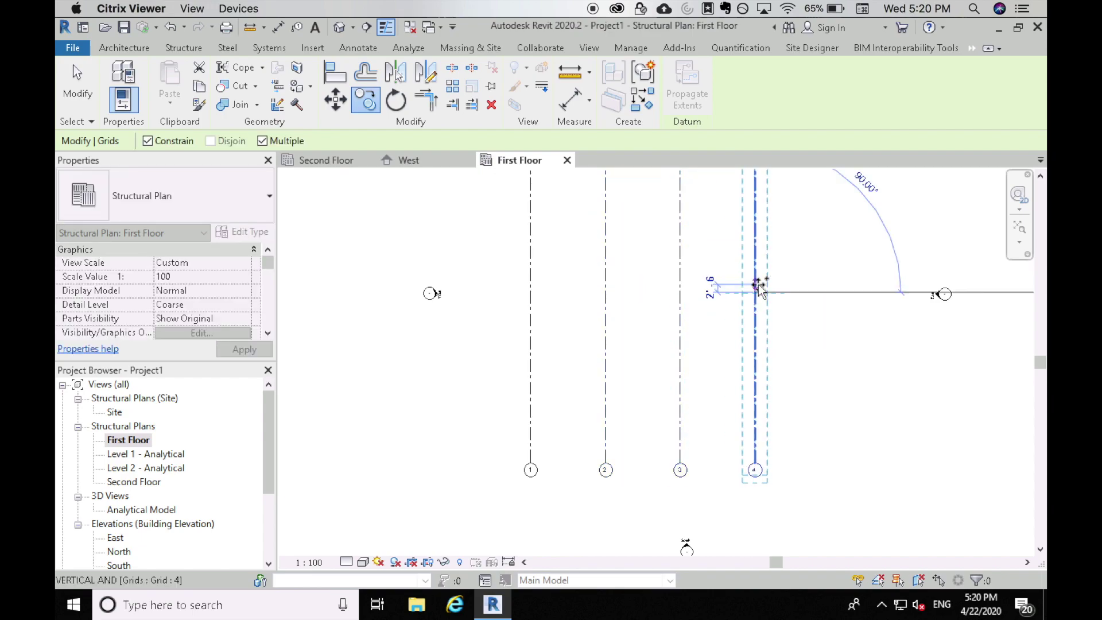
key(Return)
key(Escape)
click(447, 282)
scroll(447, 282, down, 1)
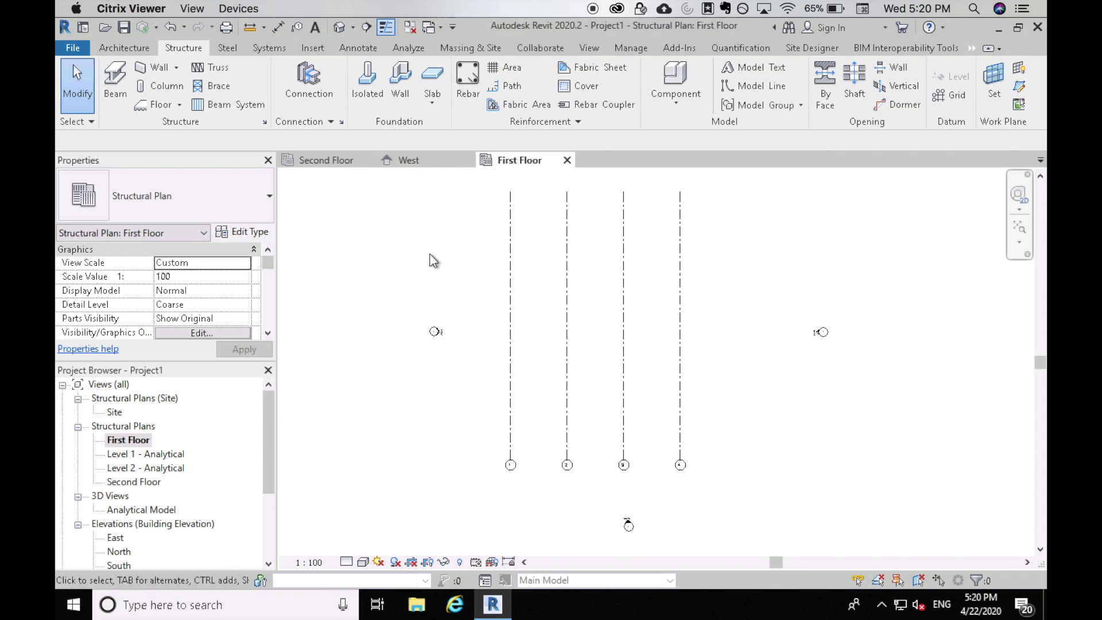
Step: Draw horizontal grid 5 across the vertical grids using GR
key(g)
key(r)
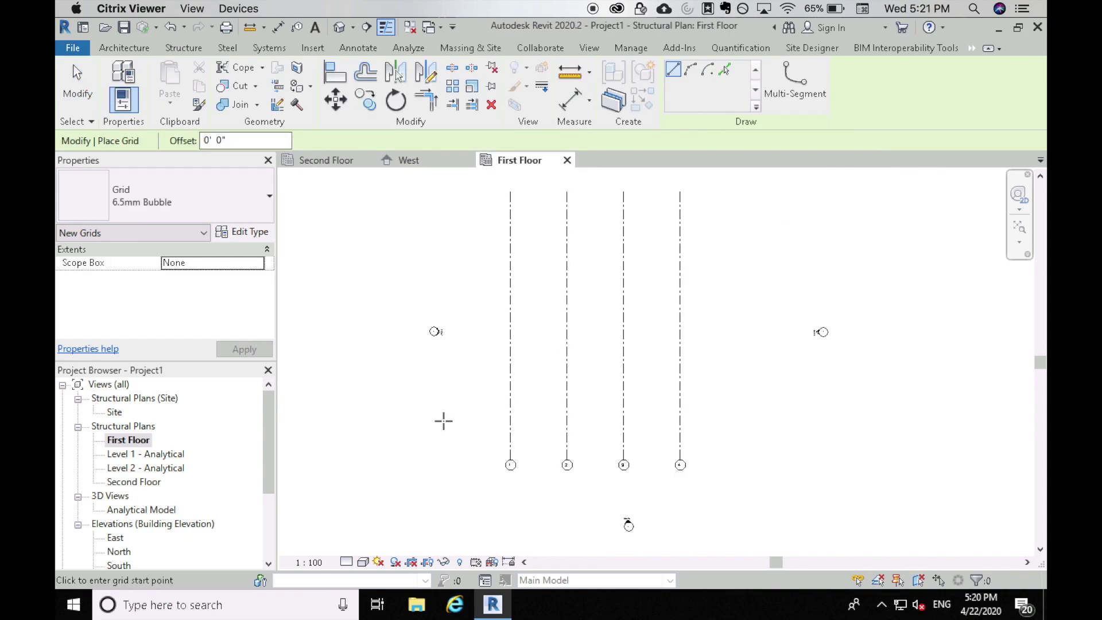
click(450, 419)
click(762, 419)
key(Escape)
key(Escape)
Step: Copy grid 5 upward twice with 2400 offsets, creating grids 6 and 7
key(c)
key(o)
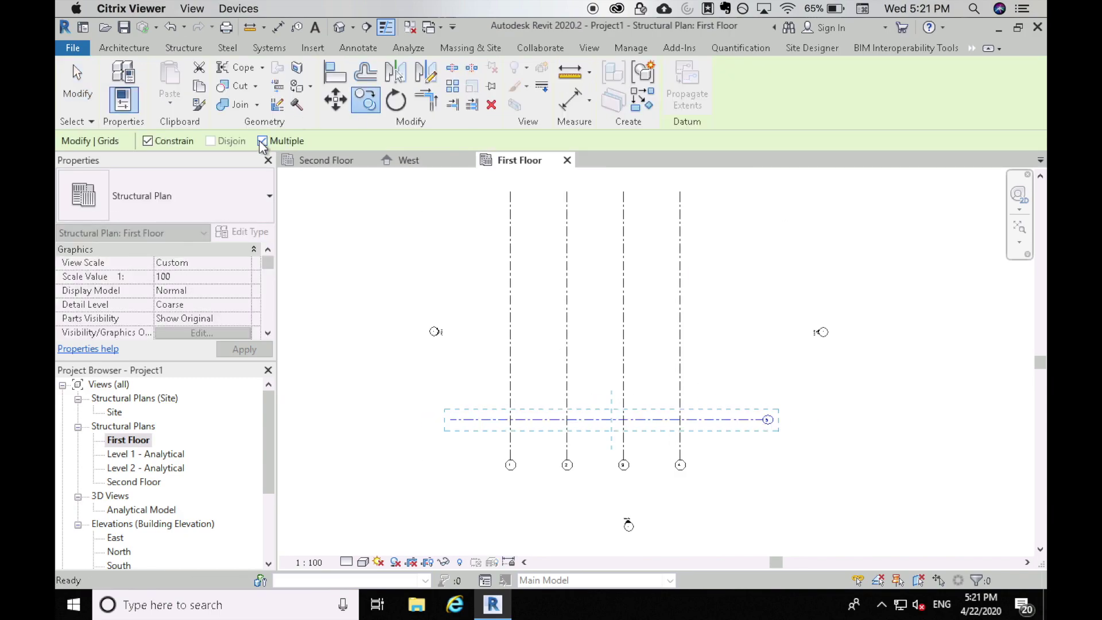
click(604, 419)
text(2400)
key(Return)
text(2400)
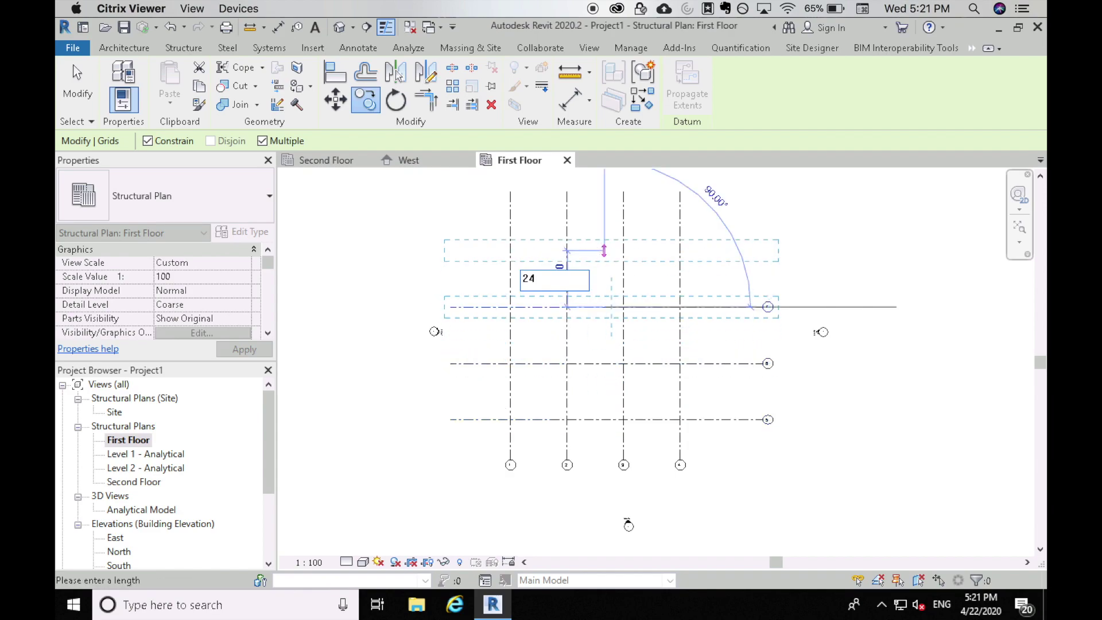
key(Return)
key(Escape)
key(Escape)
scroll(773, 430, up, 3)
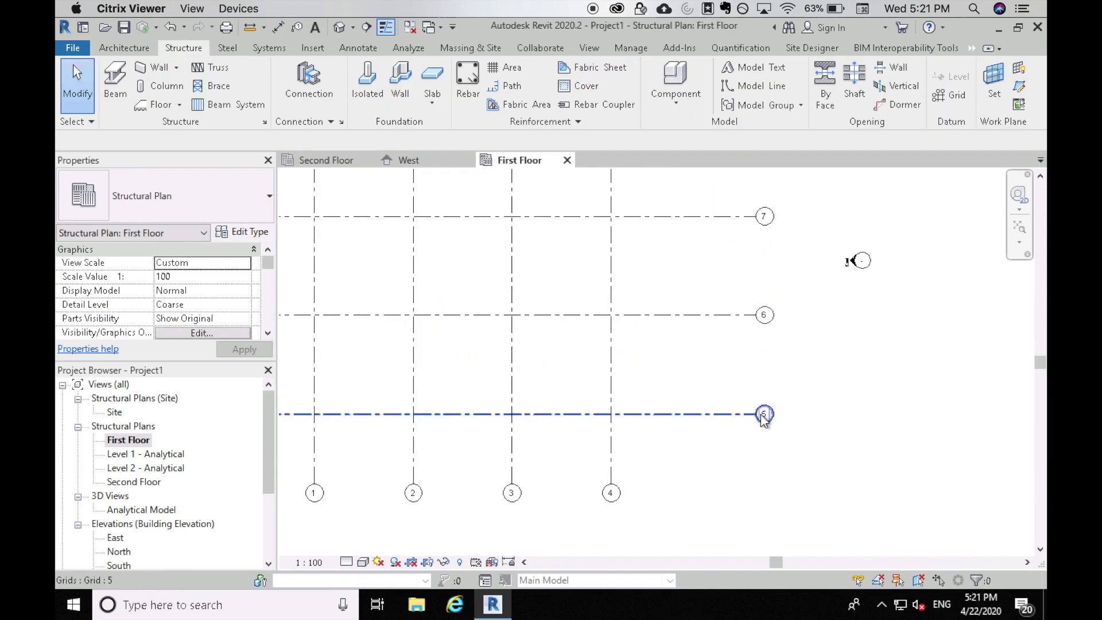
Step: Rename horizontal grids 5 and 6 to A and B in Properties
click(748, 414)
click(217, 293)
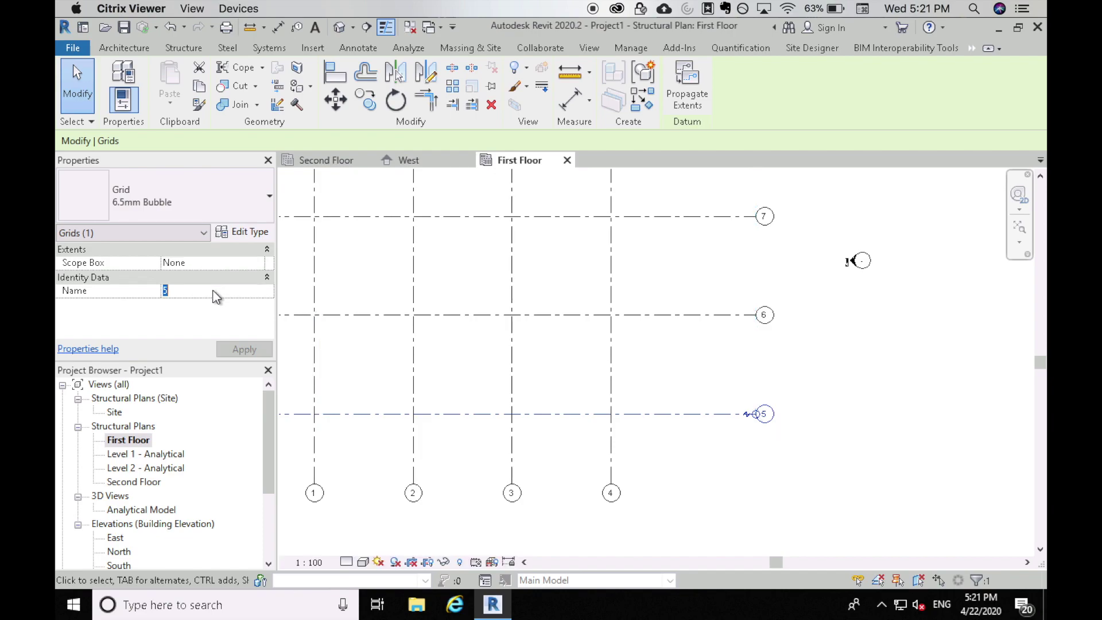
text(A)
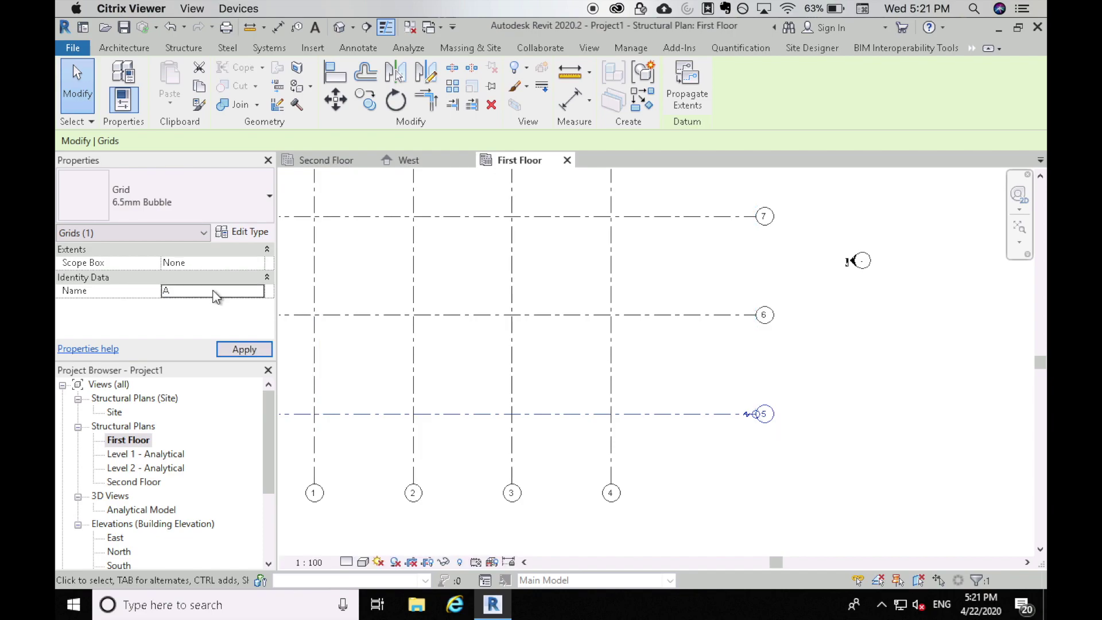
click(762, 315)
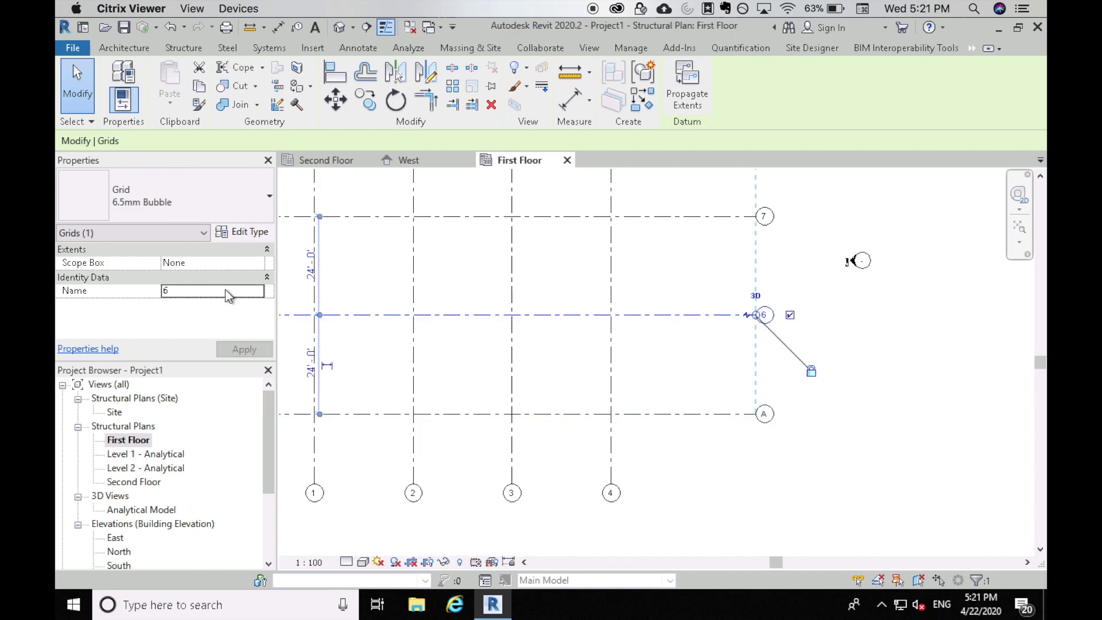
click(201, 290)
text(B)
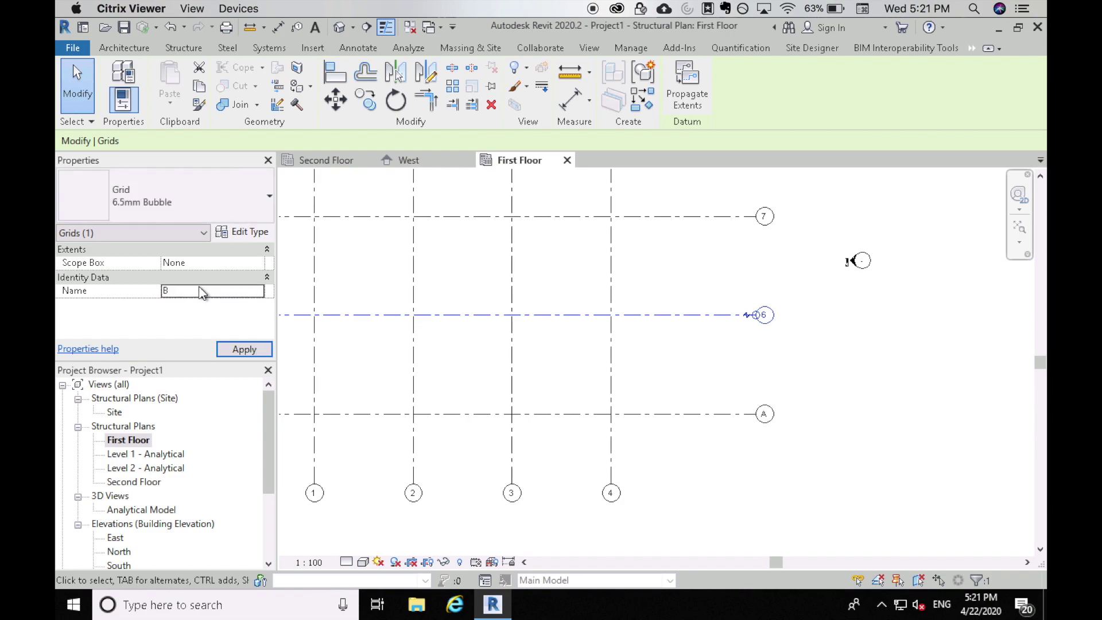
key(Return)
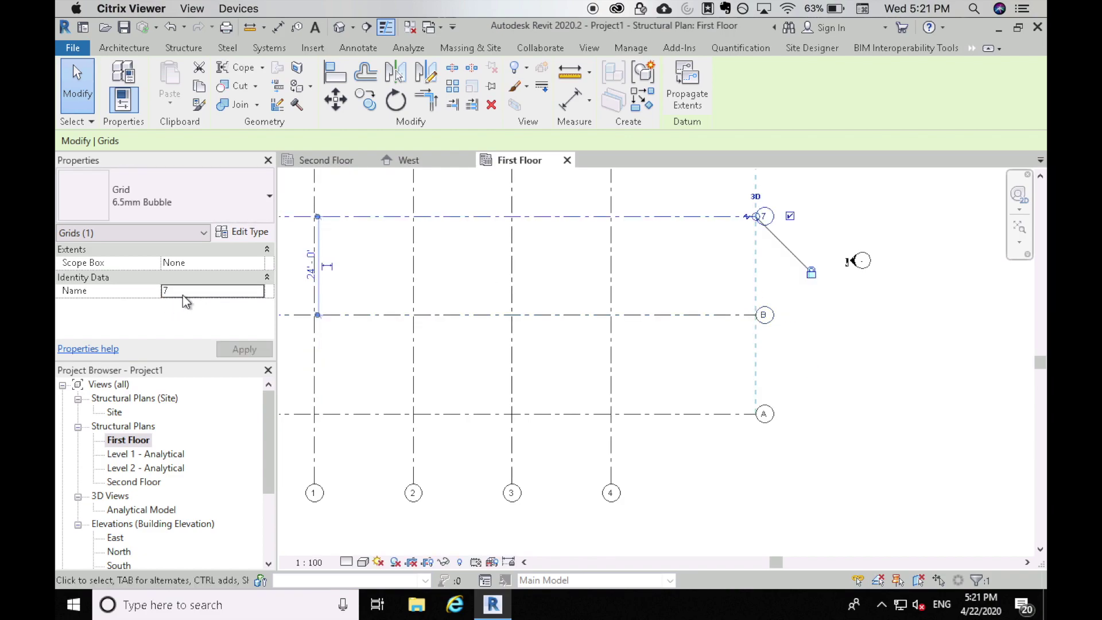
Step: Name the next two horizontal grids C and D, then deselect
click(188, 292)
text(C)
key(Return)
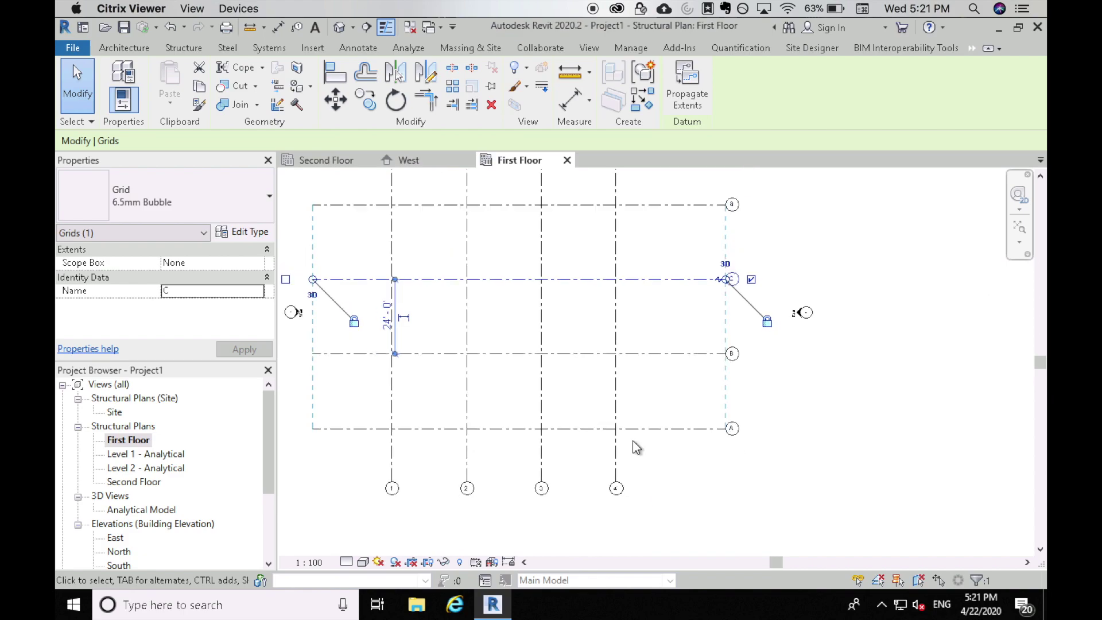
click(212, 291)
text(D)
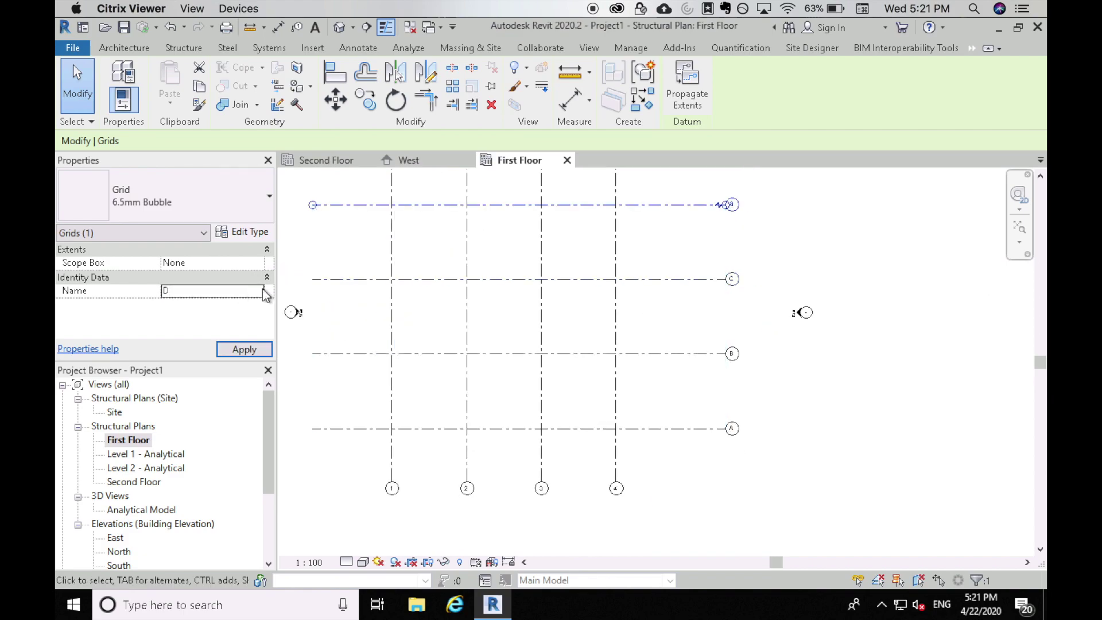
key(Return)
click(782, 408)
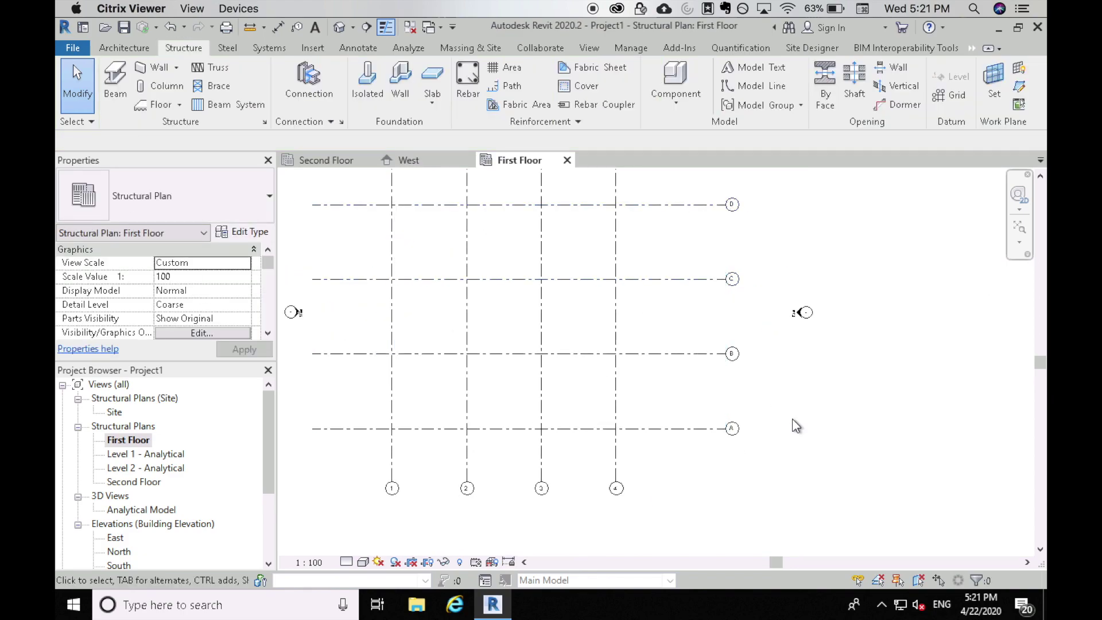
scroll(773, 460, down, 1)
scroll(714, 353, down, 1)
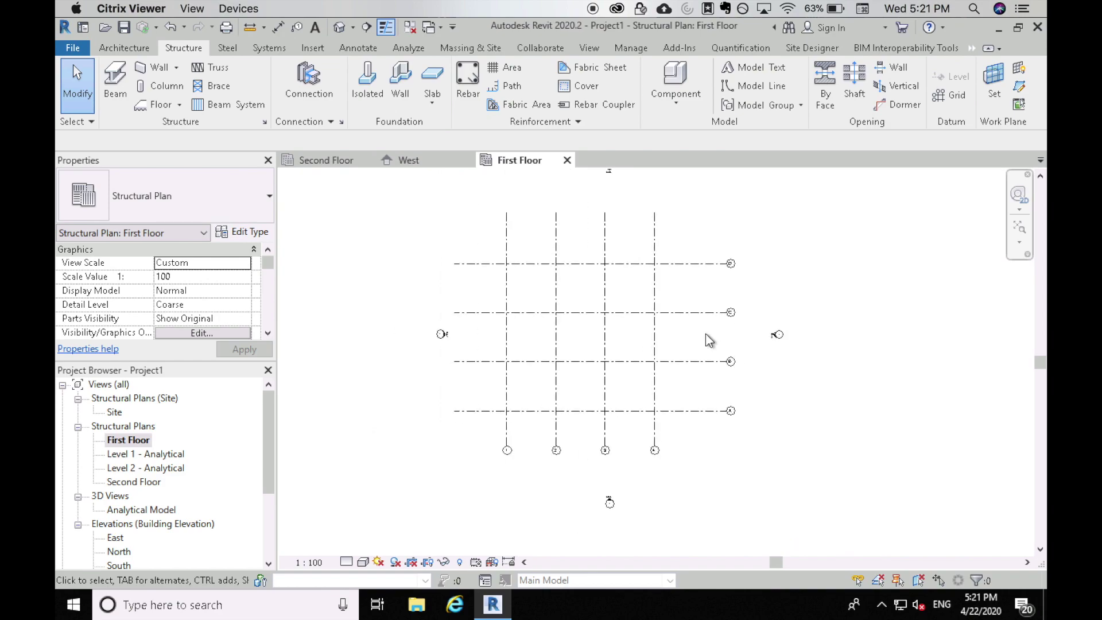
click(670, 271)
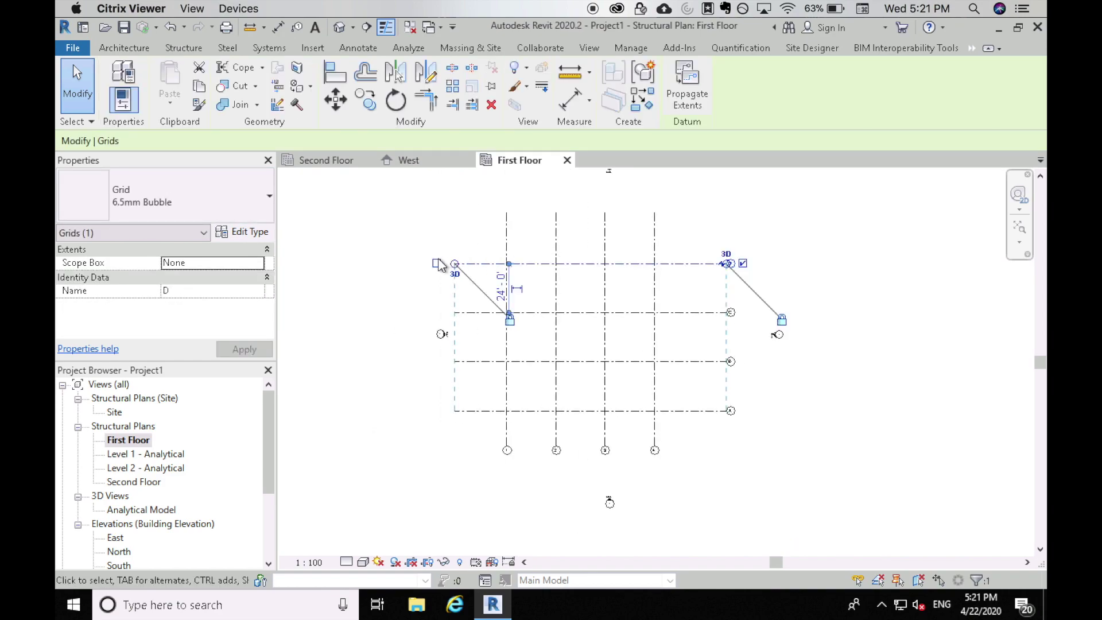
click(471, 313)
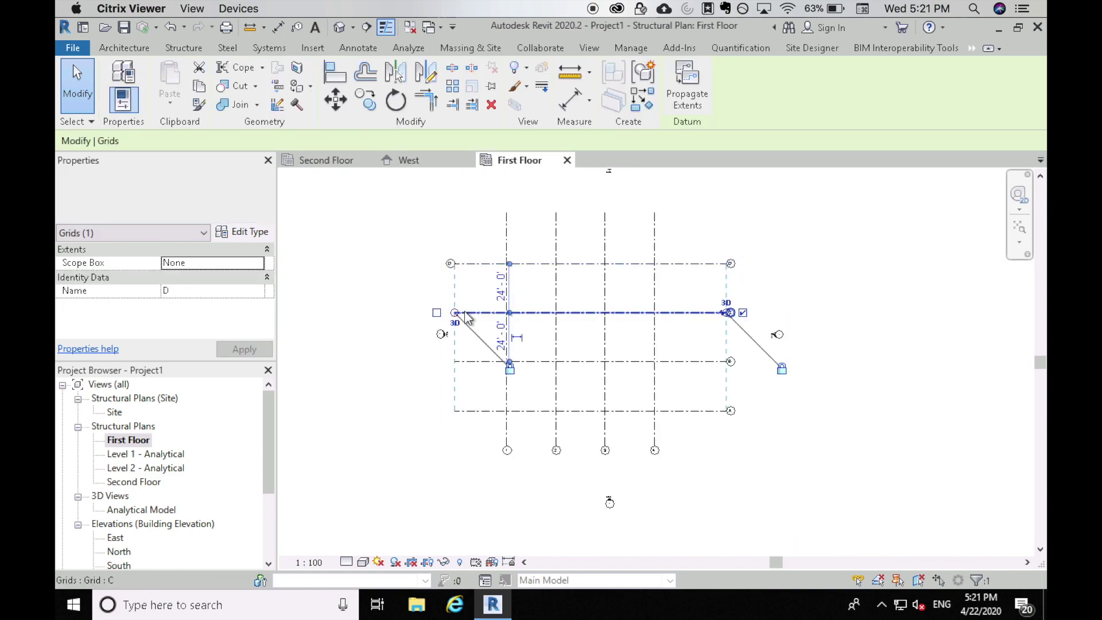
click(470, 367)
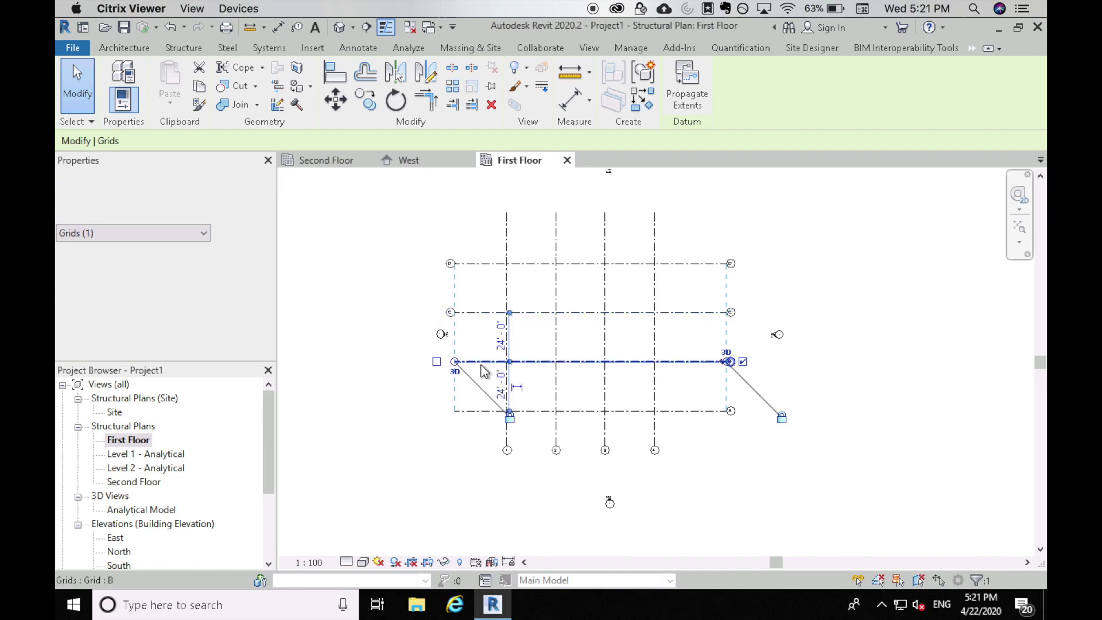
click(442, 410)
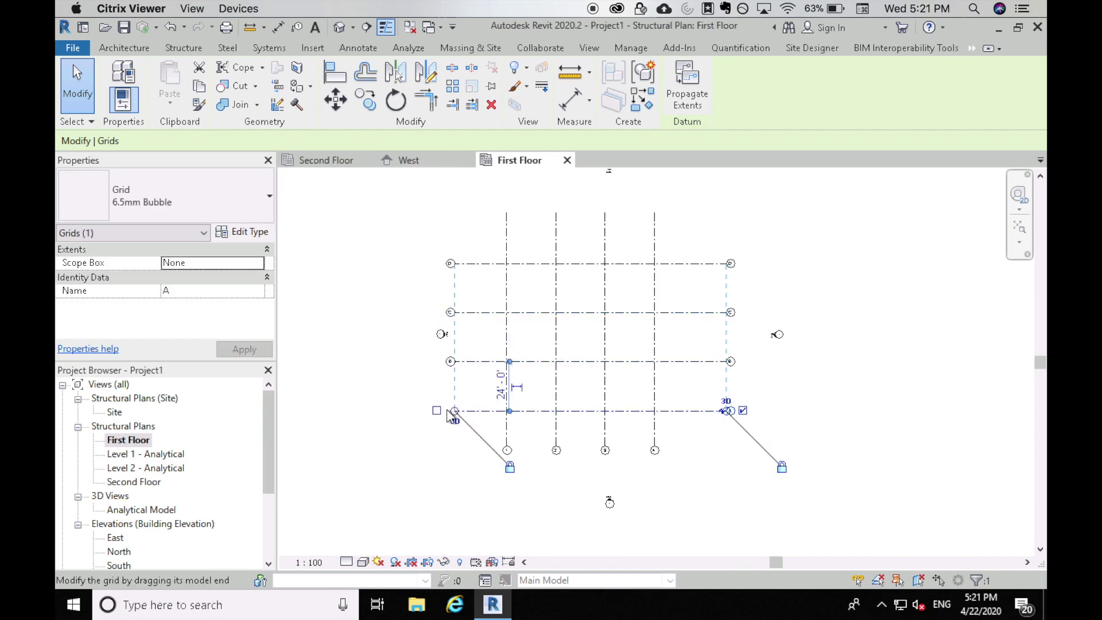
click(379, 416)
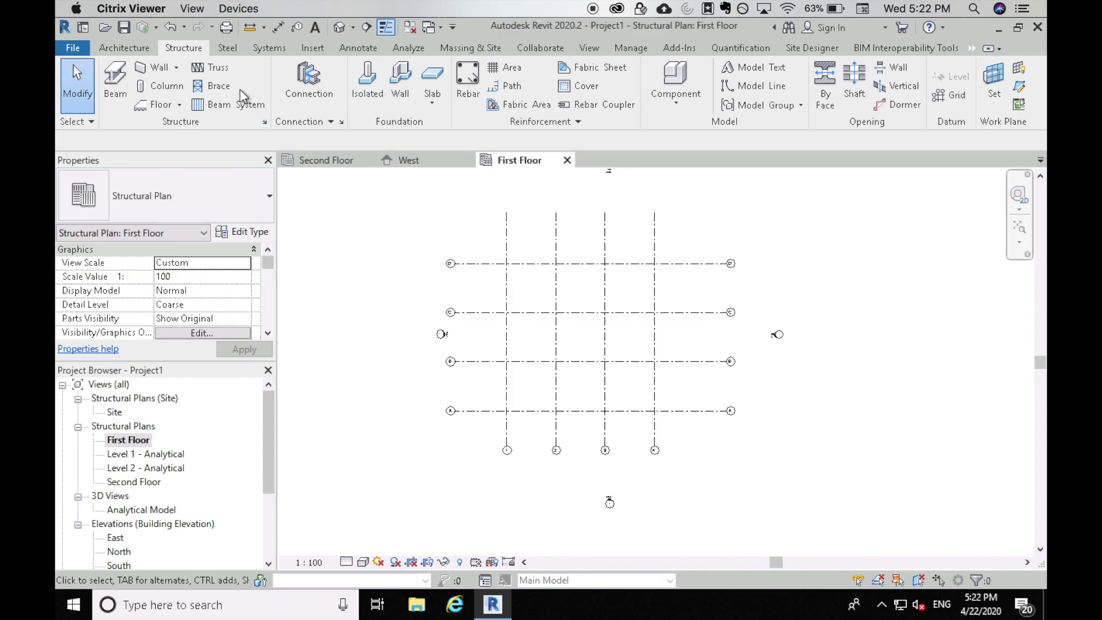
Step: Start the structural Column tool with the W310x107 type
click(148, 92)
click(226, 212)
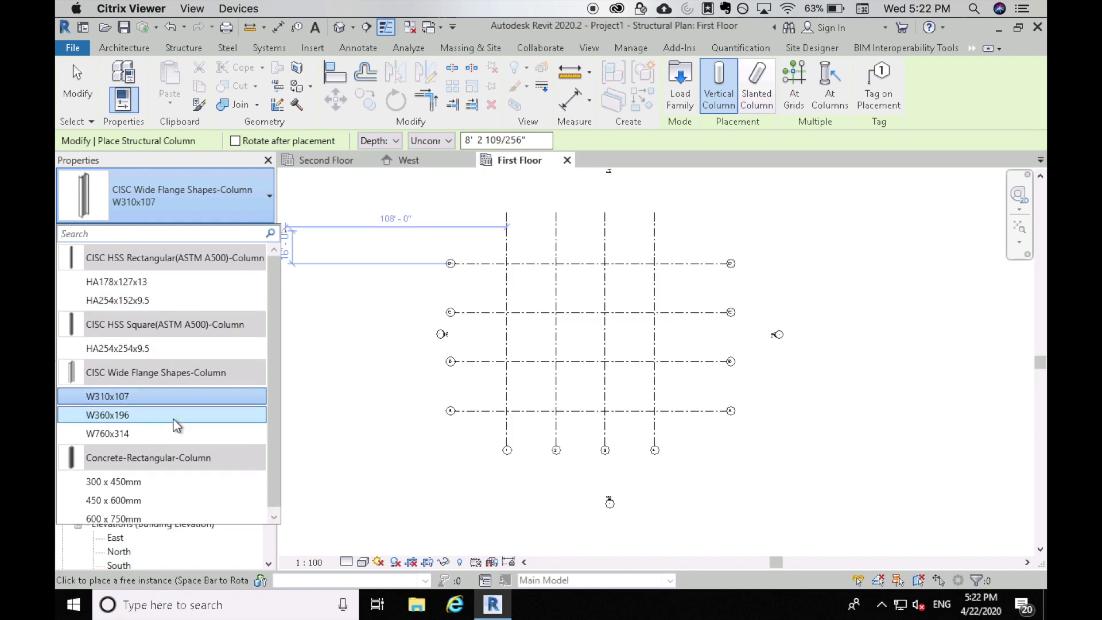
click(152, 392)
scroll(510, 410, up, 2)
scroll(519, 416, up, 1)
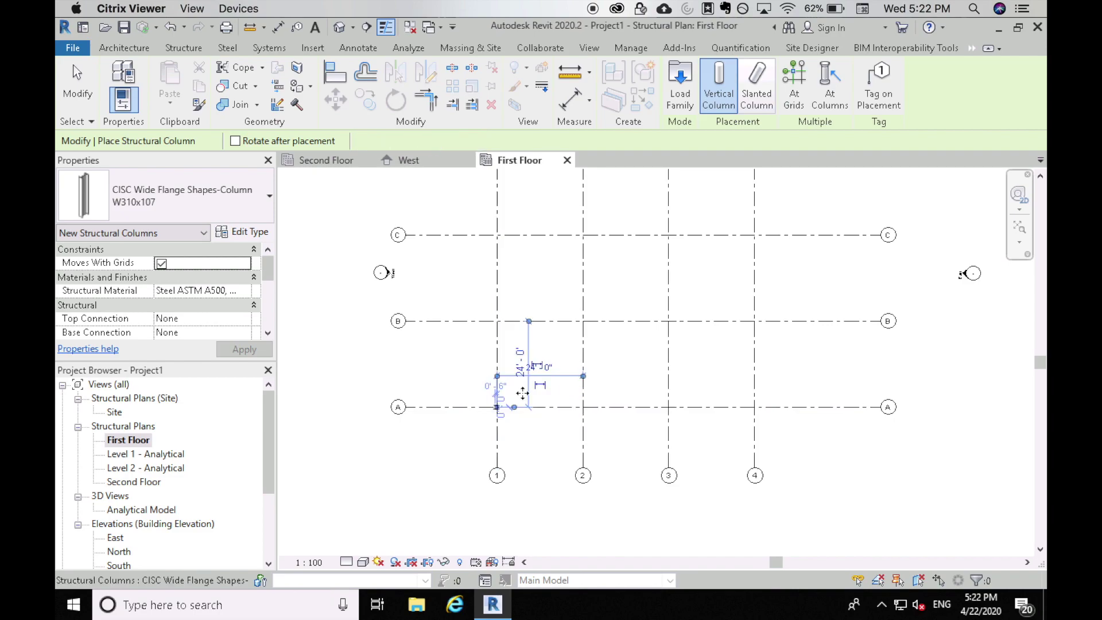
scroll(522, 384, up, 2)
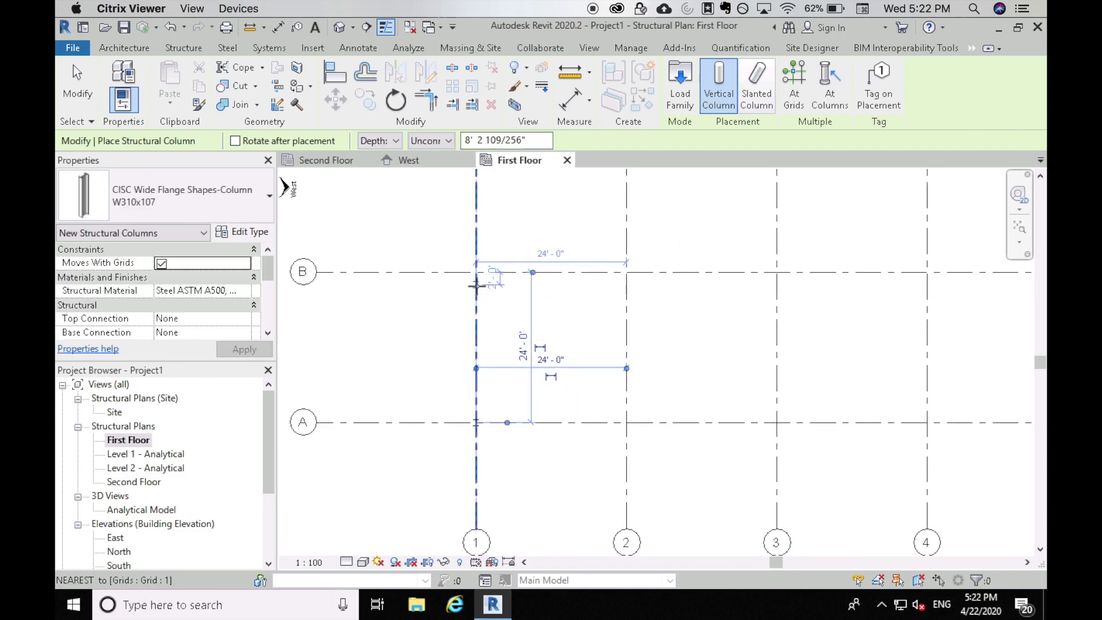
scroll(442, 350, down, 1)
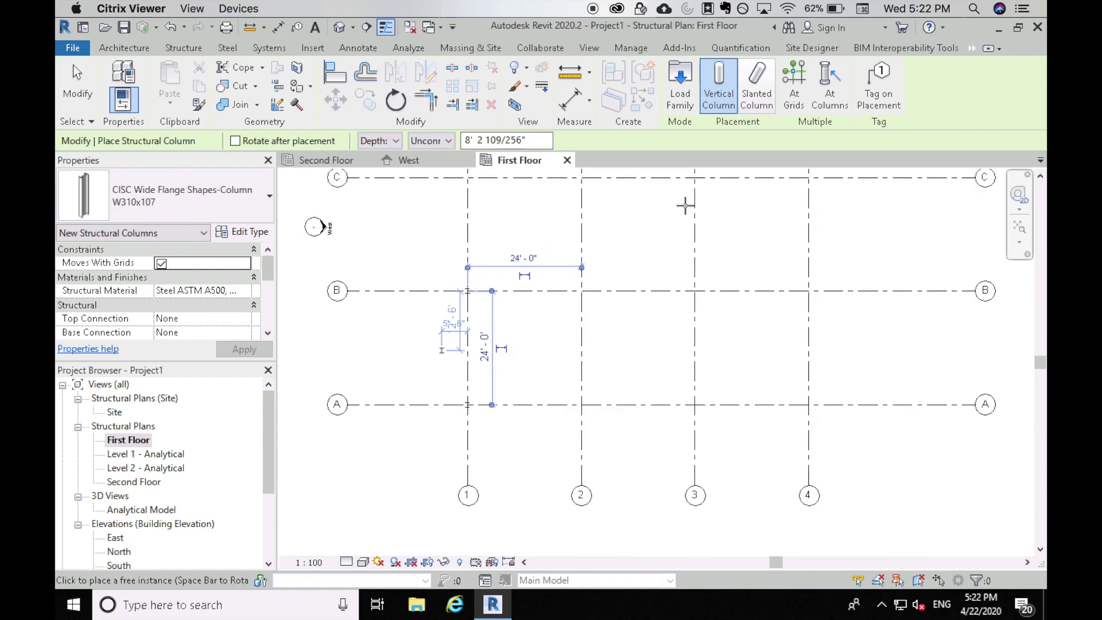
Step: Place columns At Grids by window-selecting all grid lines and finishing
click(794, 86)
scroll(646, 338, down, 3)
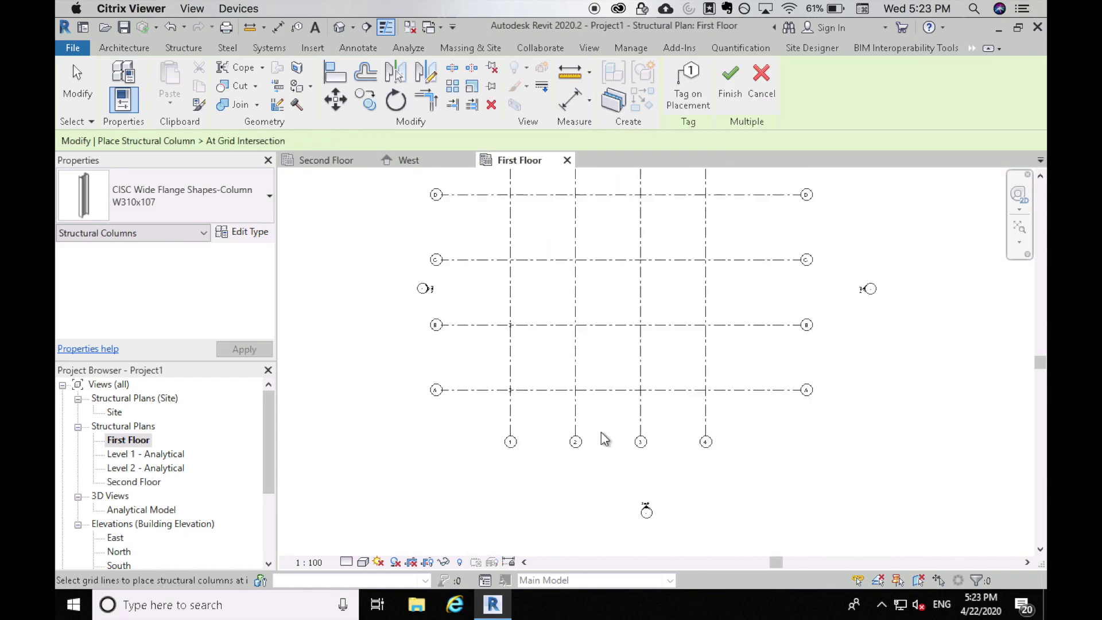
drag(729, 186, 546, 372)
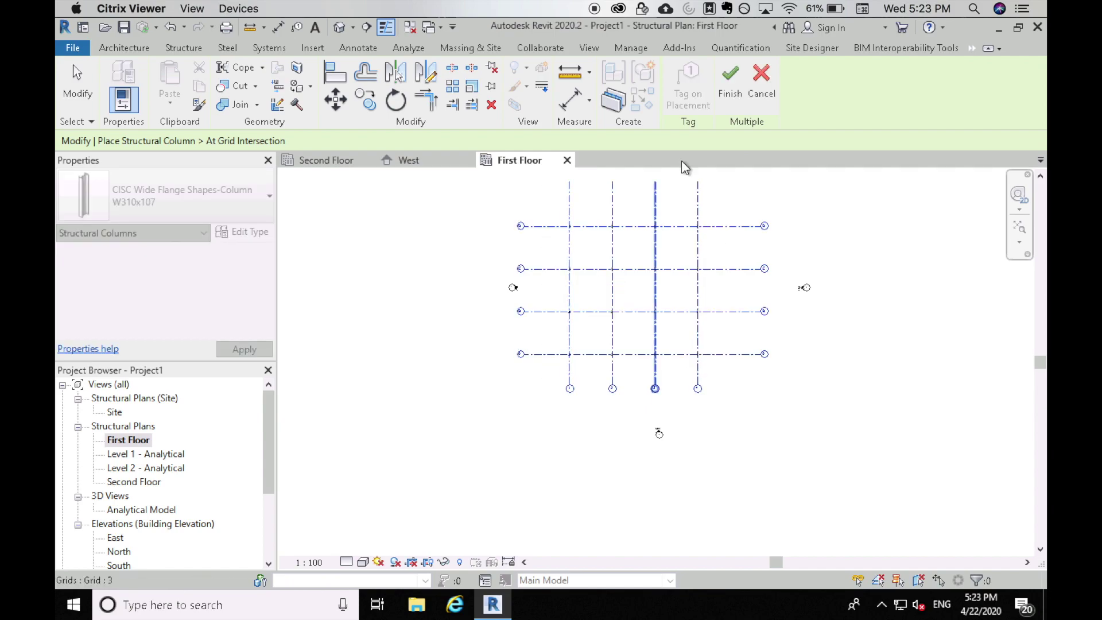
click(730, 86)
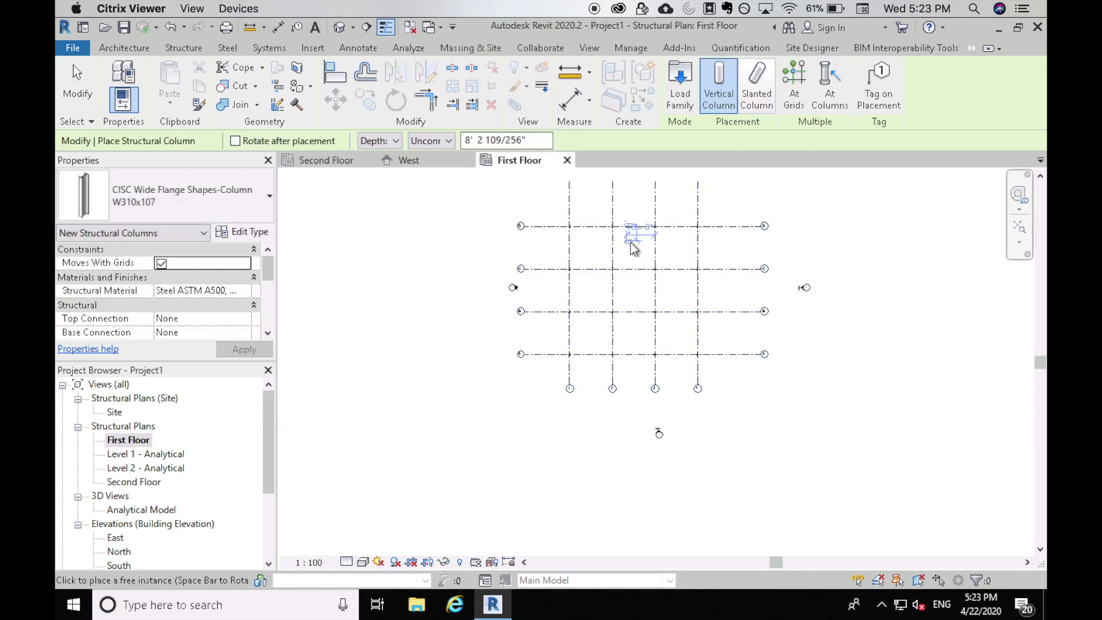
key(Escape)
scroll(619, 225, up, 5)
scroll(615, 225, up, 1)
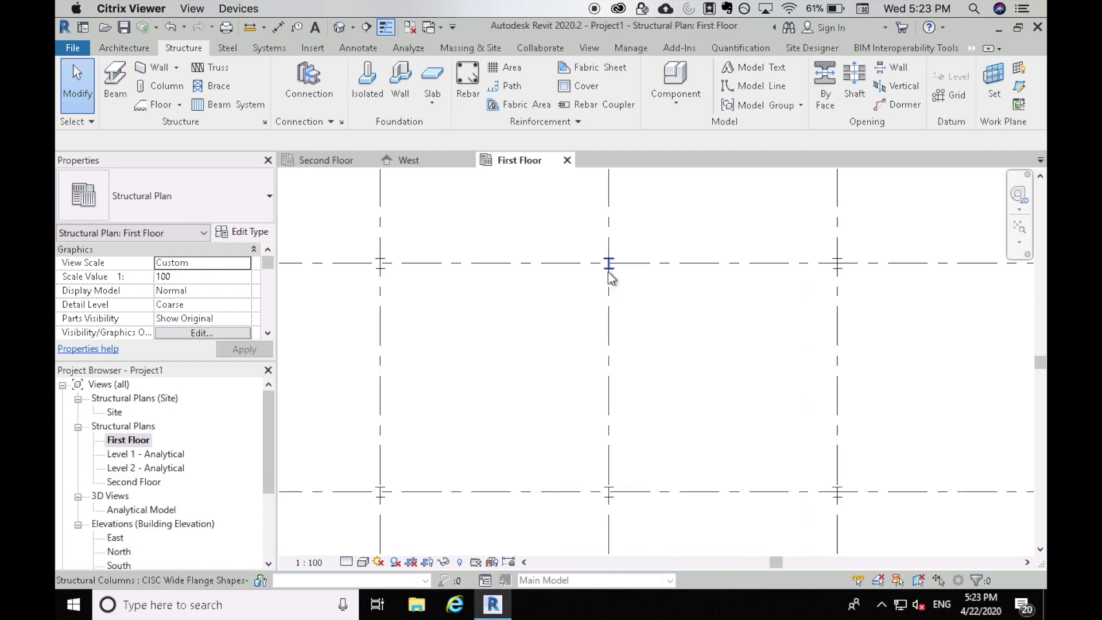
Step: Zoom out of the plan and switch to the Default 3D View to see the columns
scroll(520, 307, down, 4)
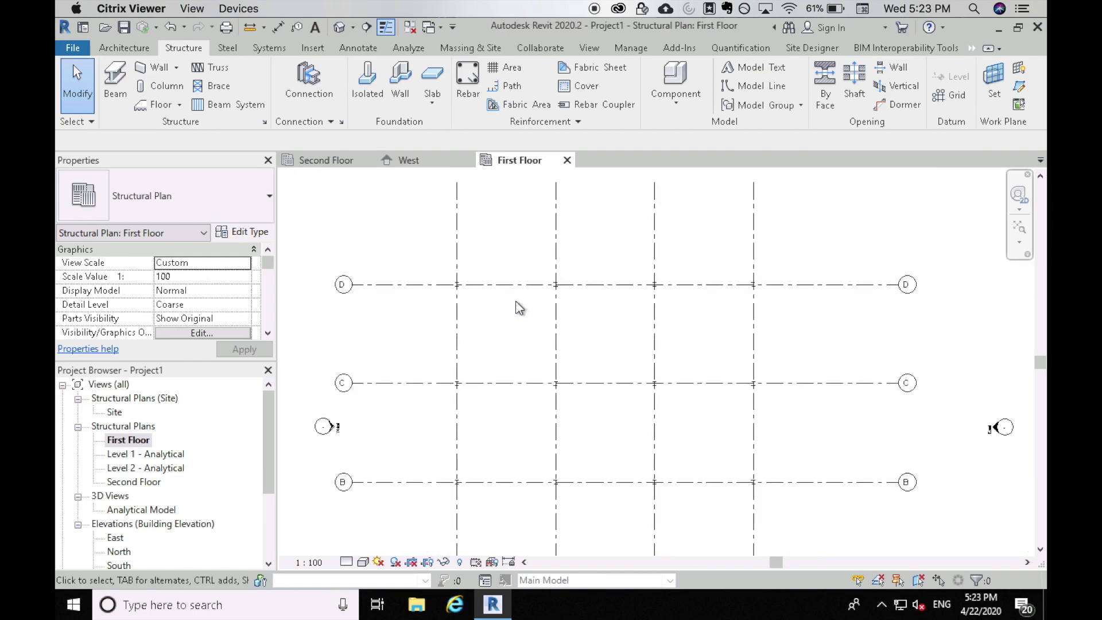
scroll(508, 344, down, 2)
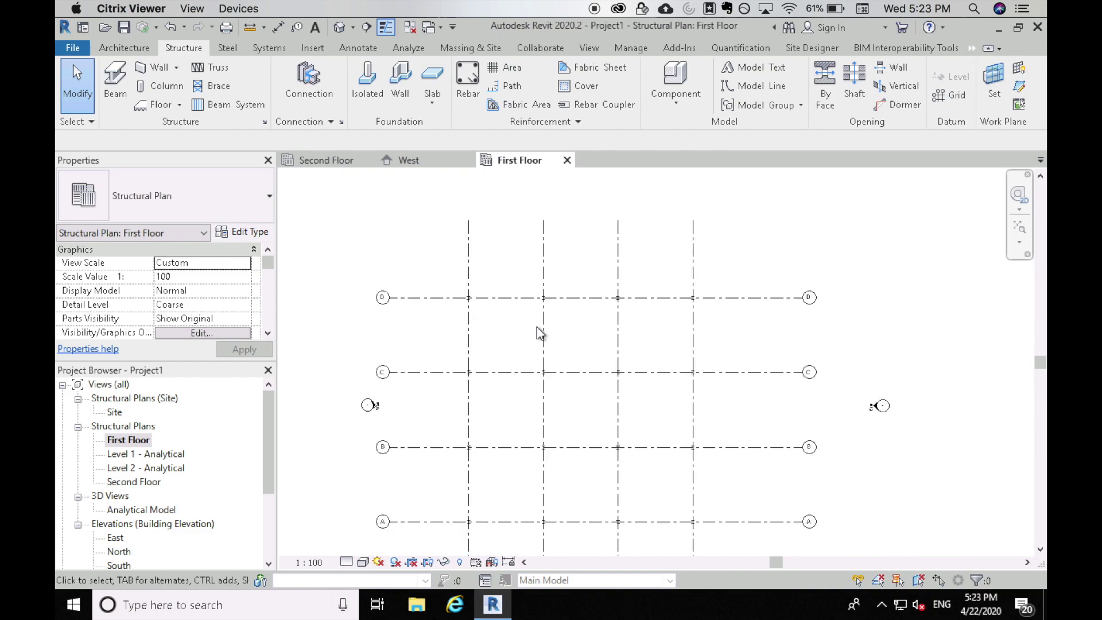
scroll(539, 330, down, 2)
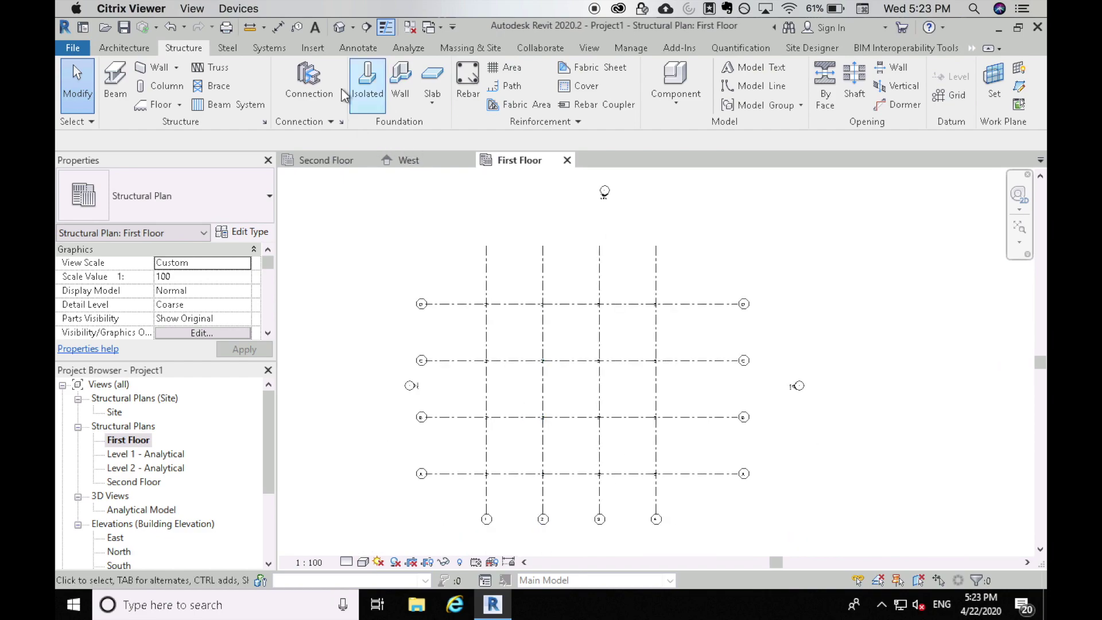
click(339, 33)
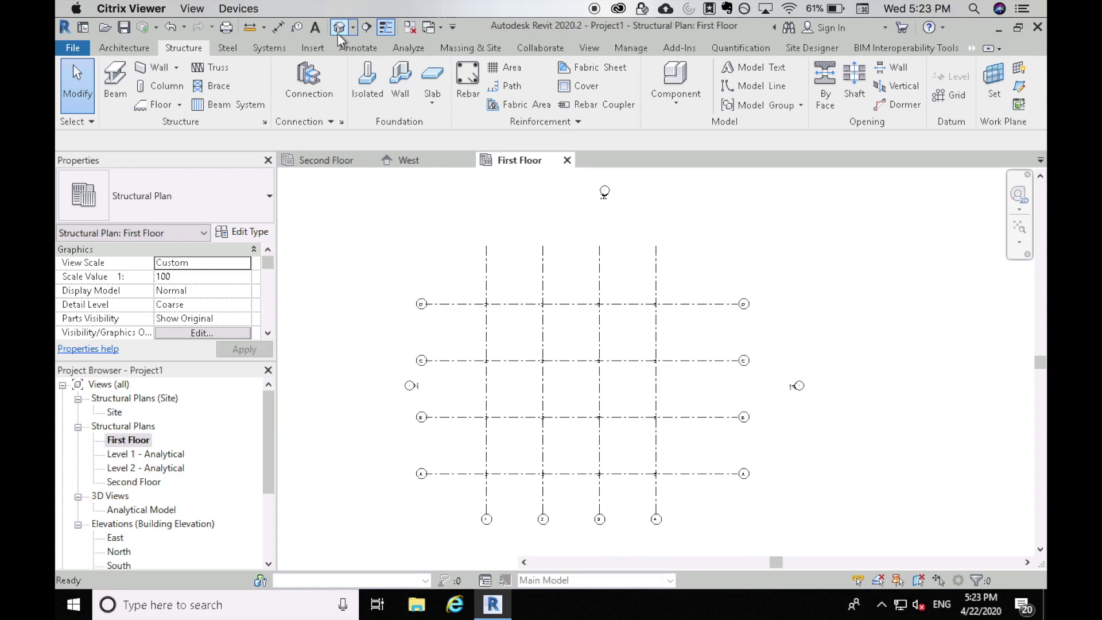
scroll(605, 484, up, 3)
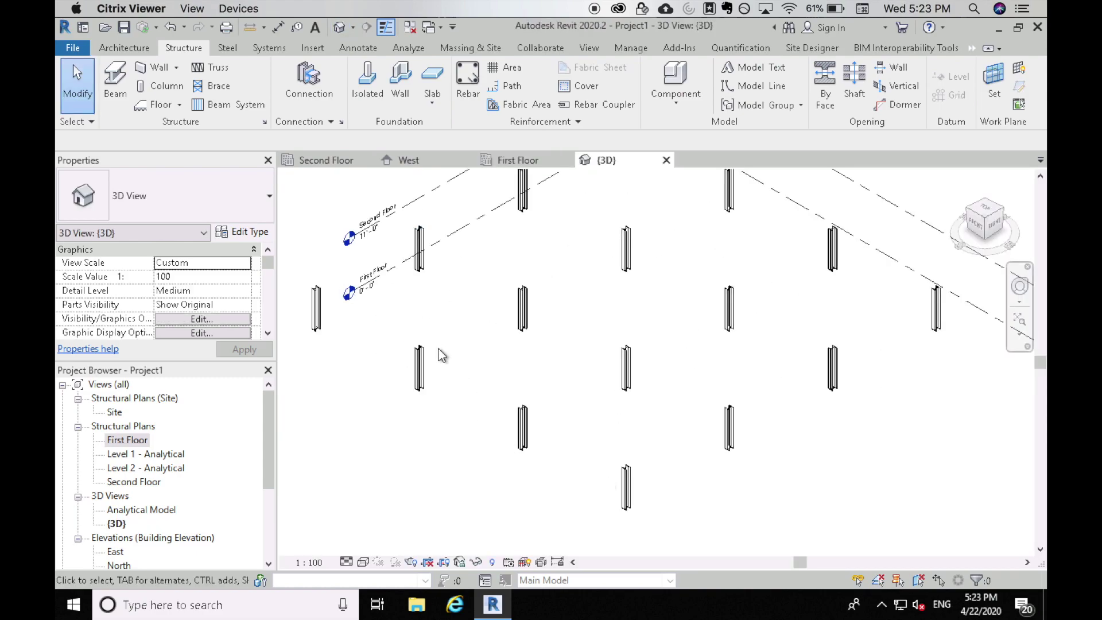
scroll(436, 361, down, 2)
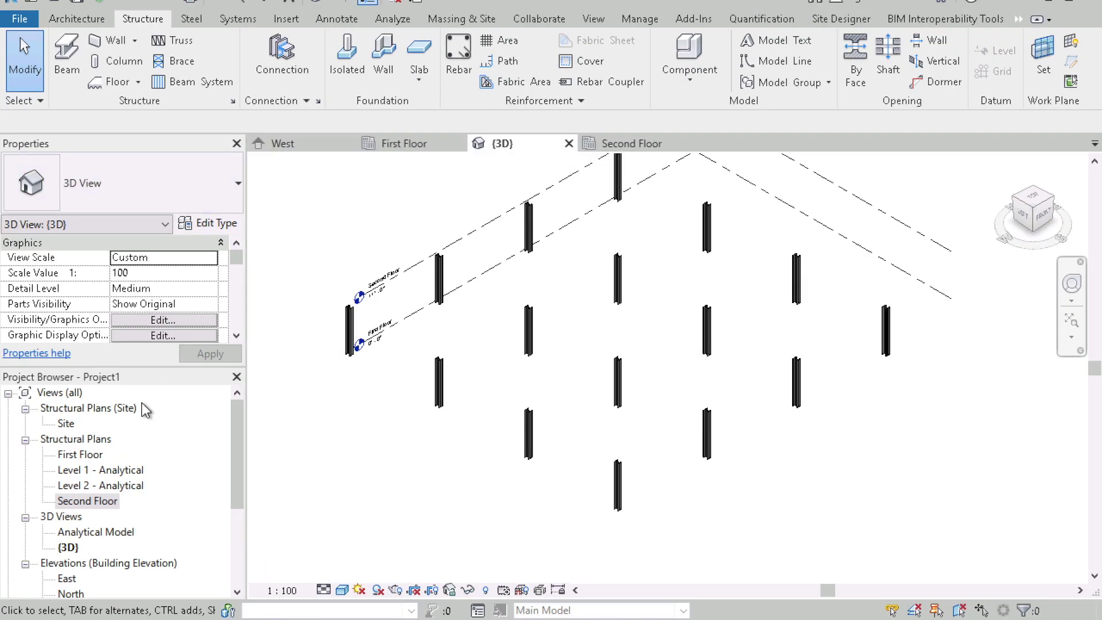
Step: On the Second Floor plan, start the Beam tool with the W100x19 type
double_click(106, 499)
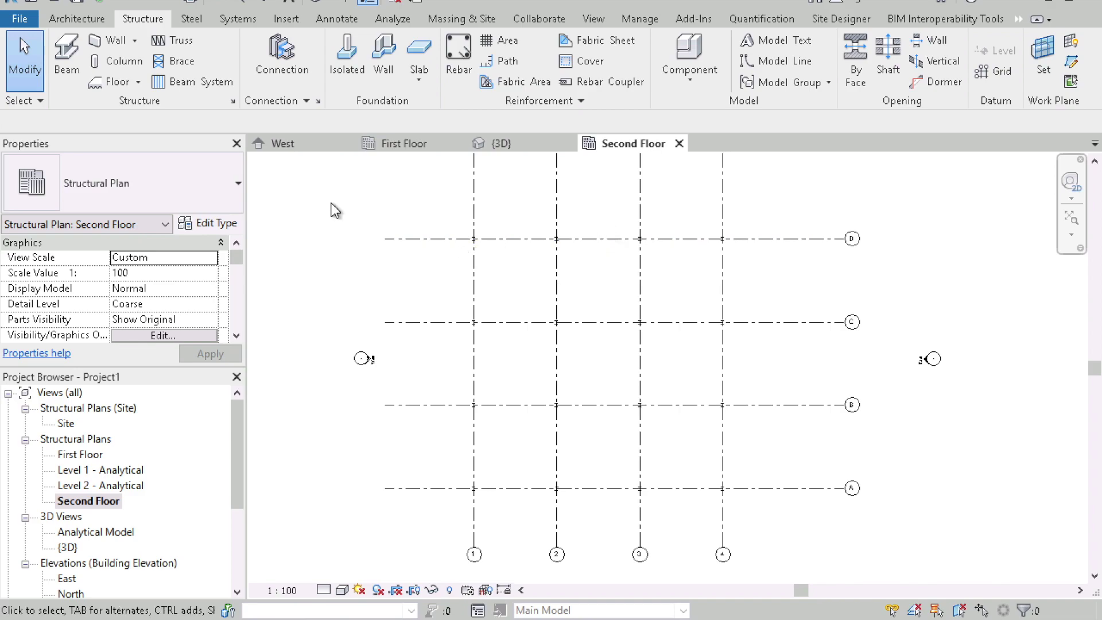
click(66, 63)
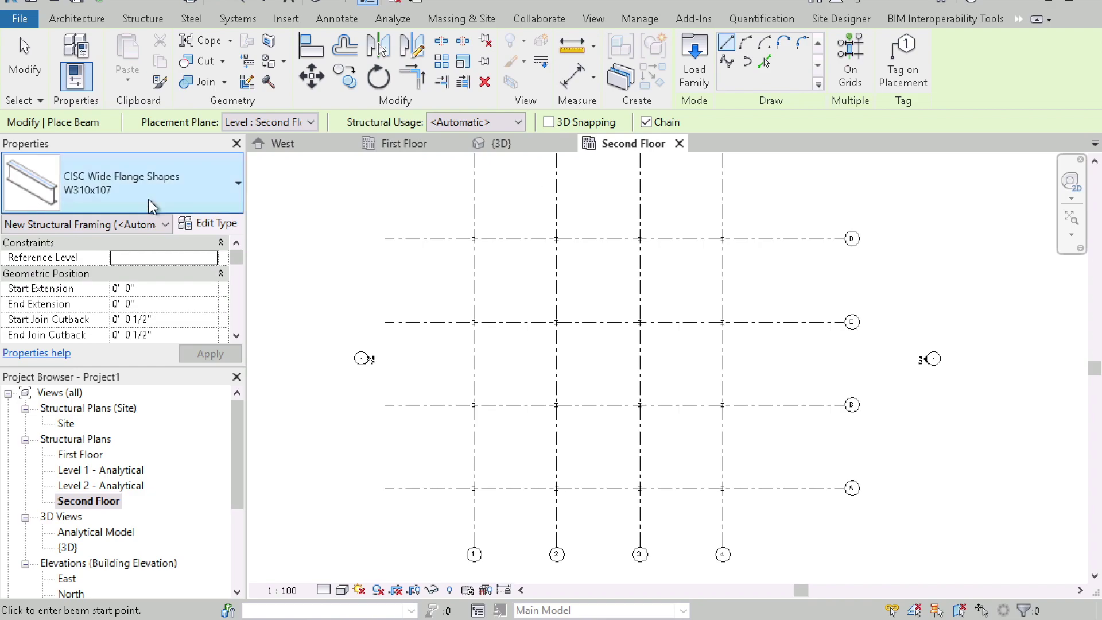
click(151, 195)
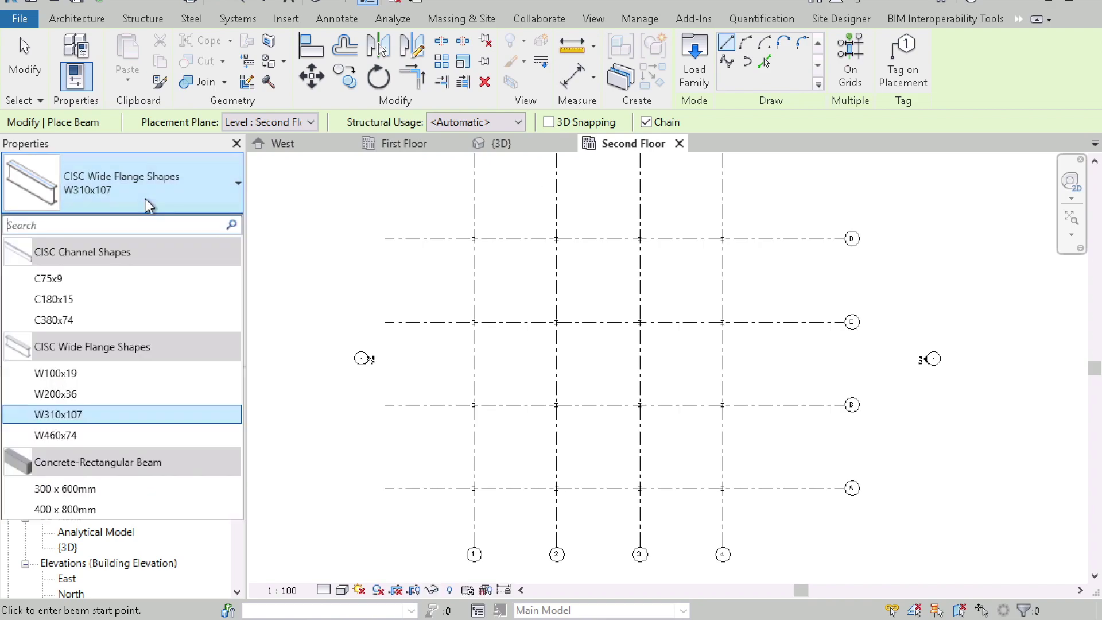
click(82, 374)
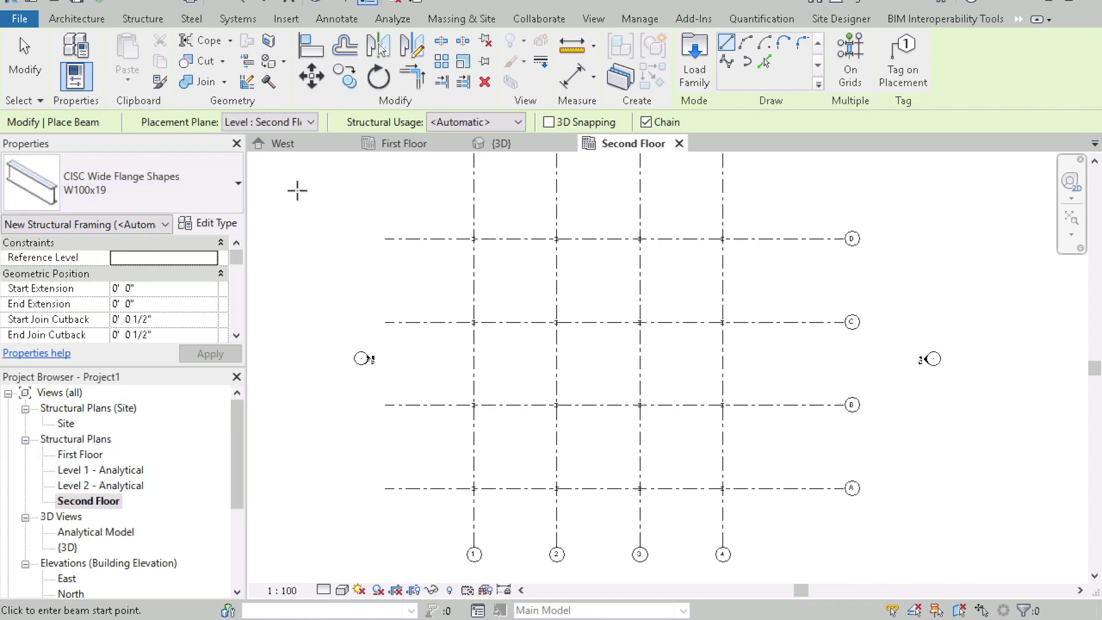
Step: Chain W100x19 beams along grid D from 1/D through 2/D and 3/D to 4/D
click(473, 238)
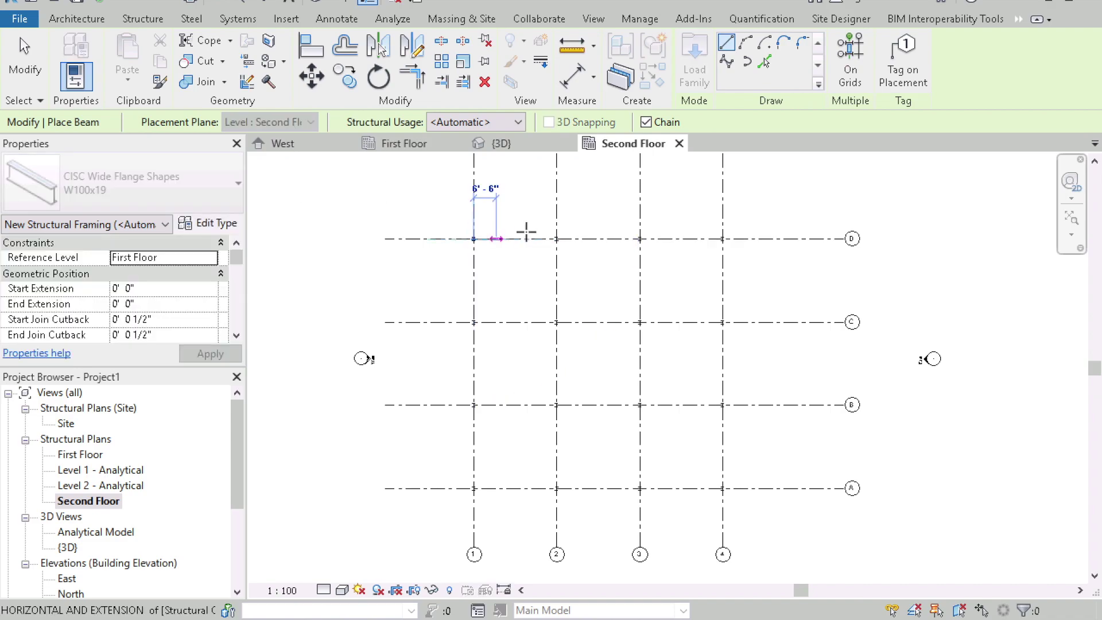
click(556, 238)
scroll(508, 222, up, 3)
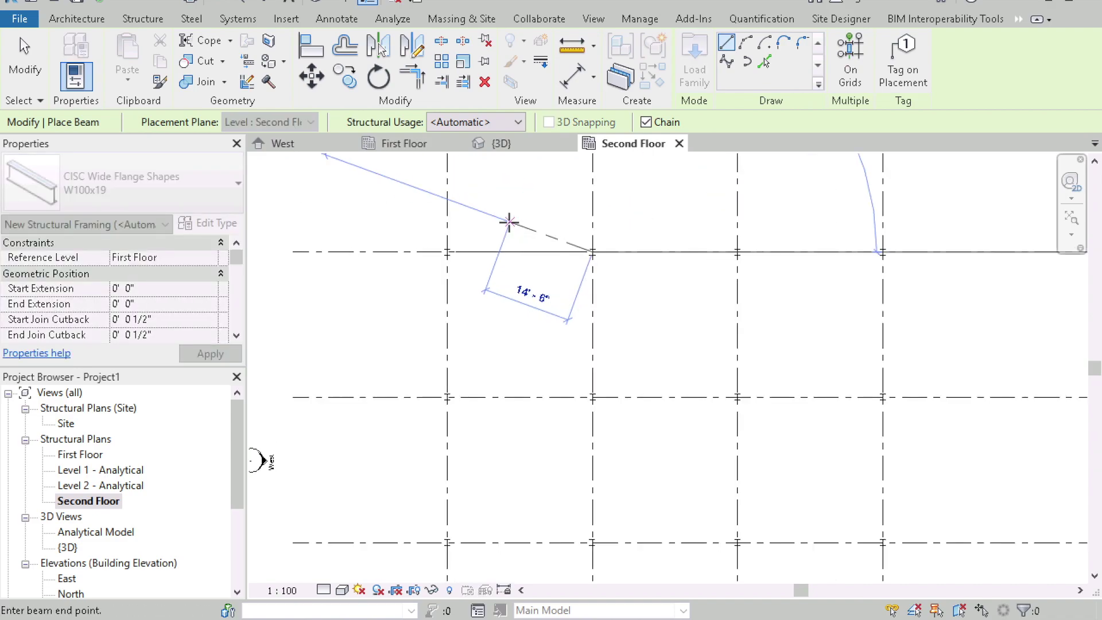
scroll(591, 378, down, 4)
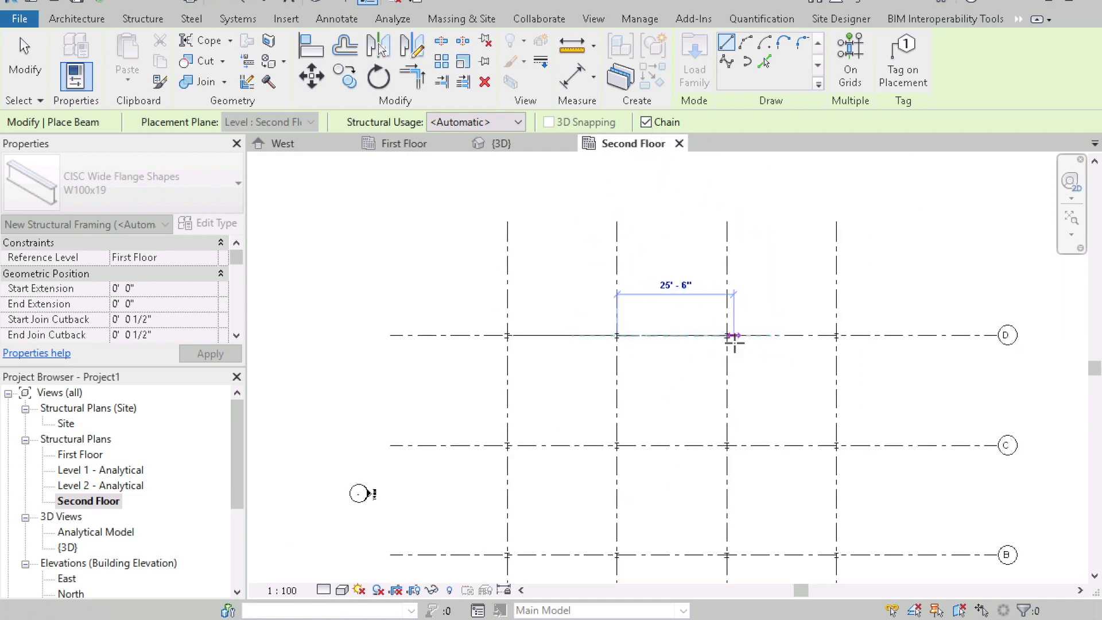
click(727, 335)
click(836, 335)
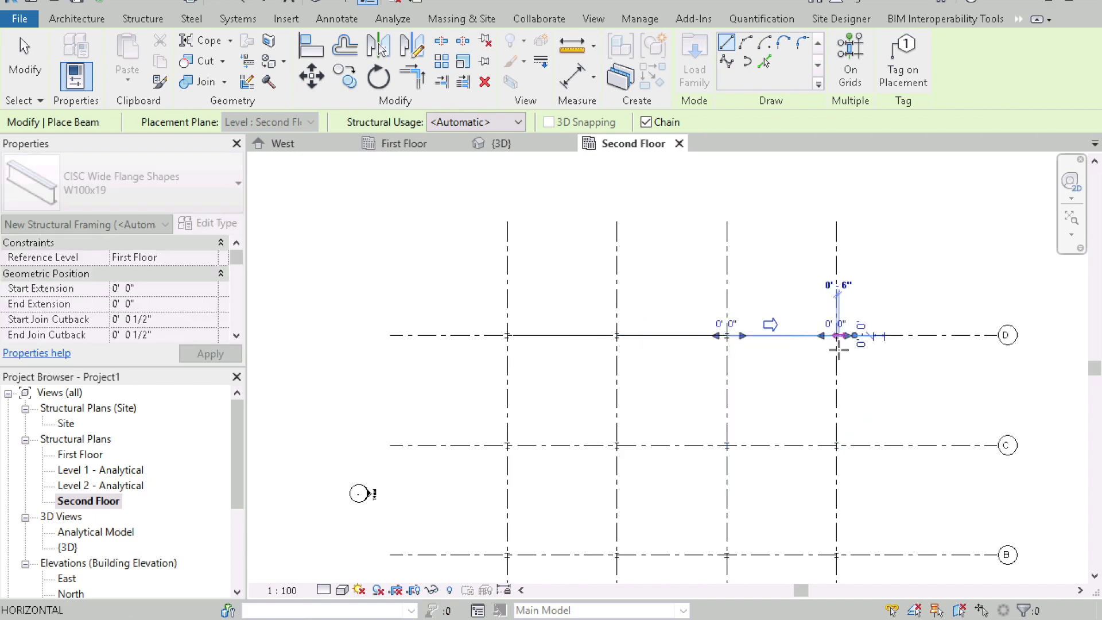
key(Escape)
key(Escape)
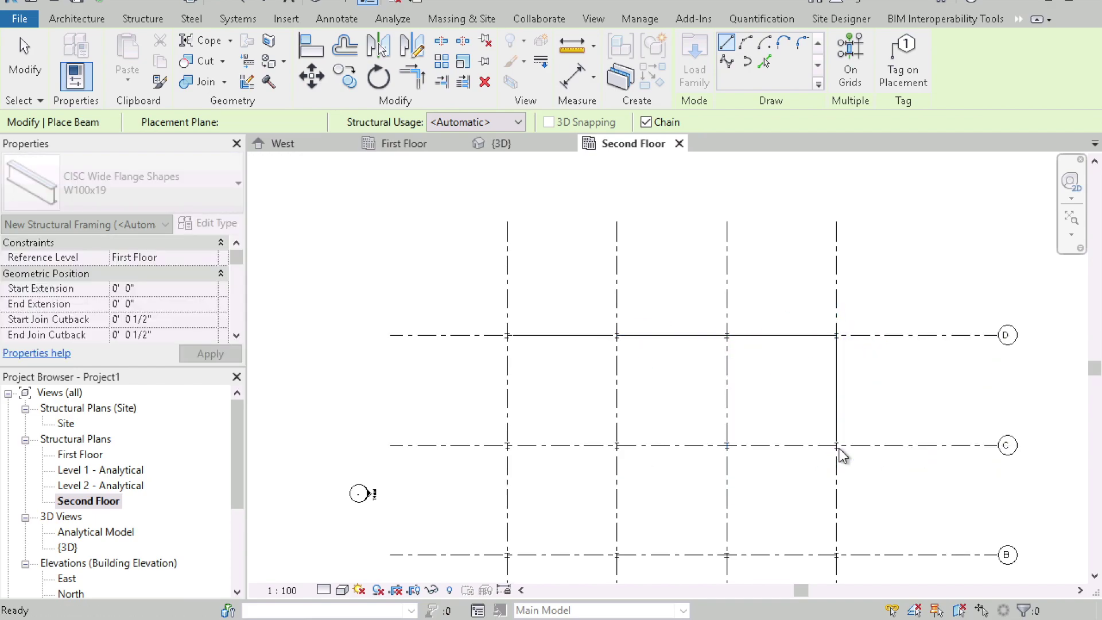
Step: Use On Grid Lines to place W100x19 beams on all window-selected grids
scroll(636, 345, down, 3)
scroll(688, 423, up, 2)
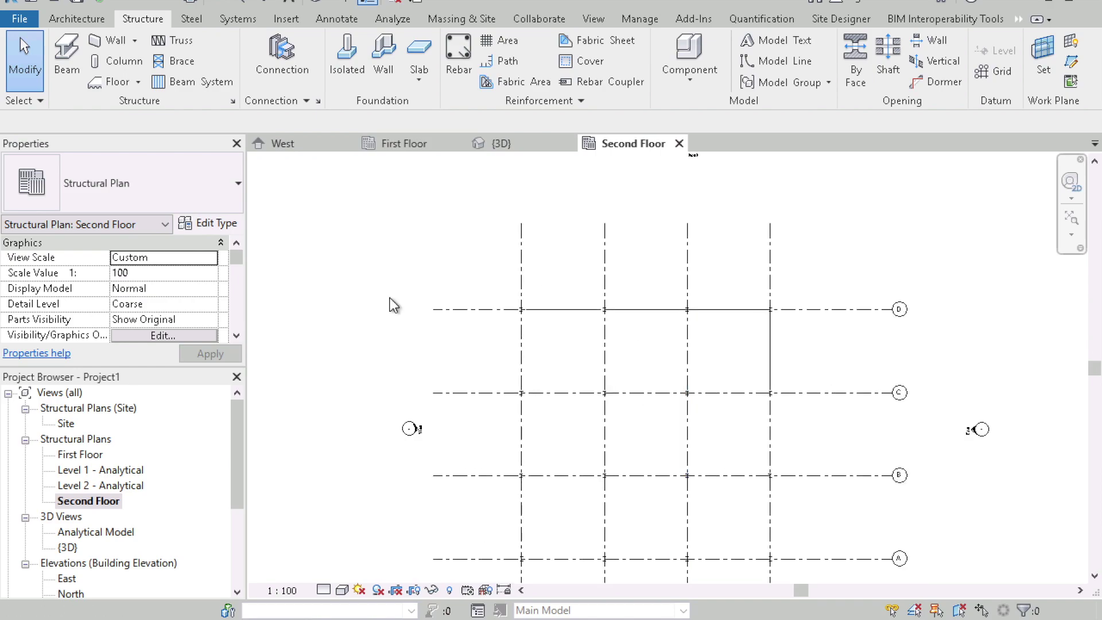
click(67, 68)
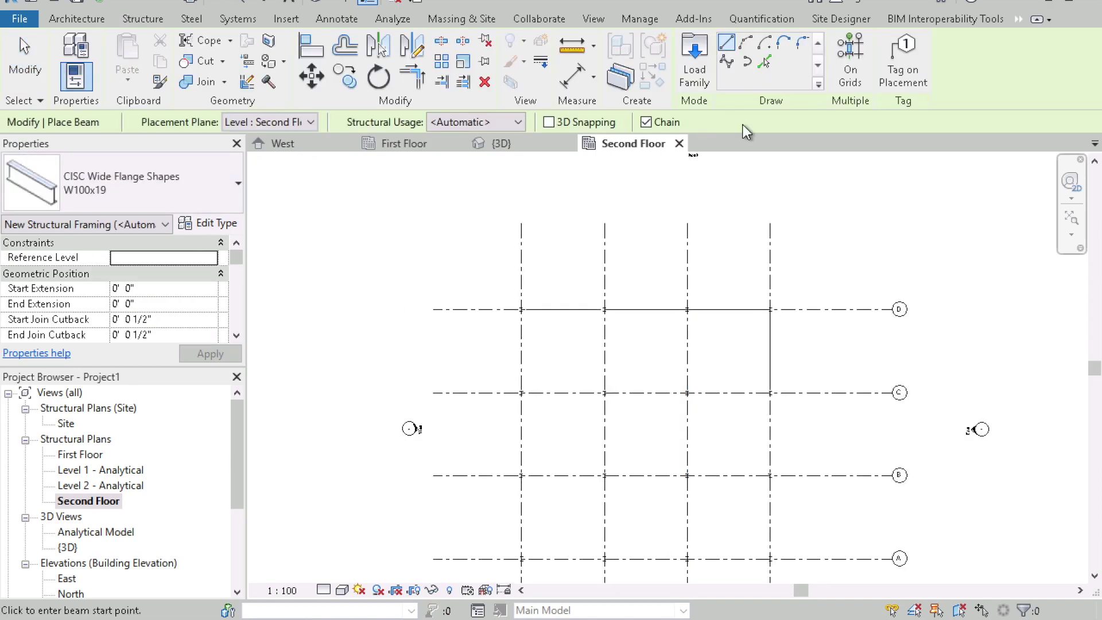
click(851, 81)
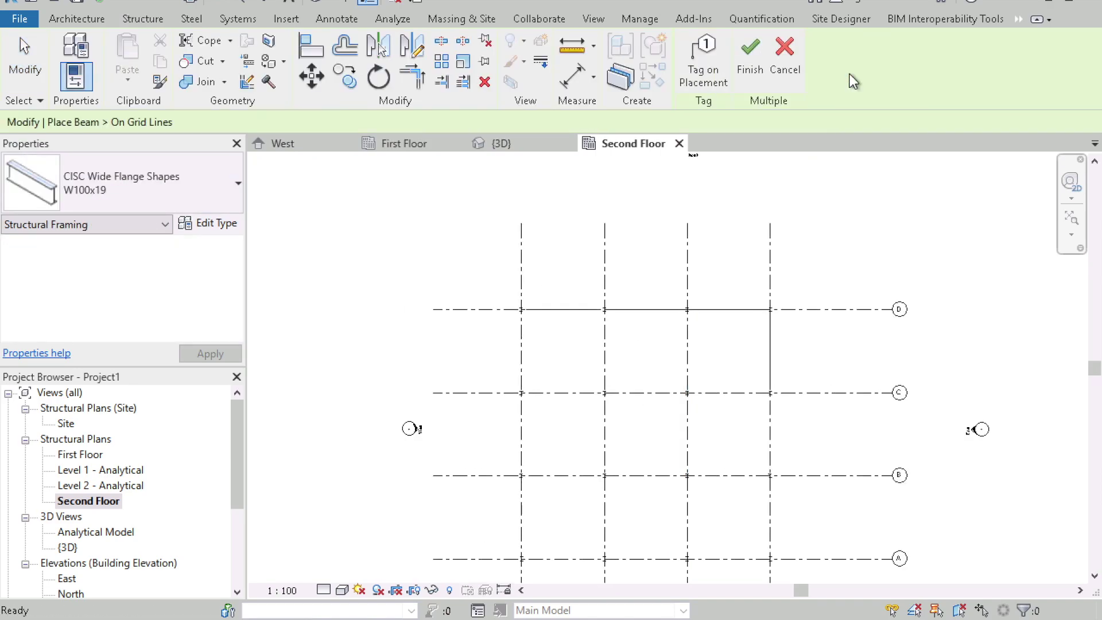
scroll(446, 202, down, 1)
scroll(442, 203, down, 1)
drag(434, 194, 465, 255)
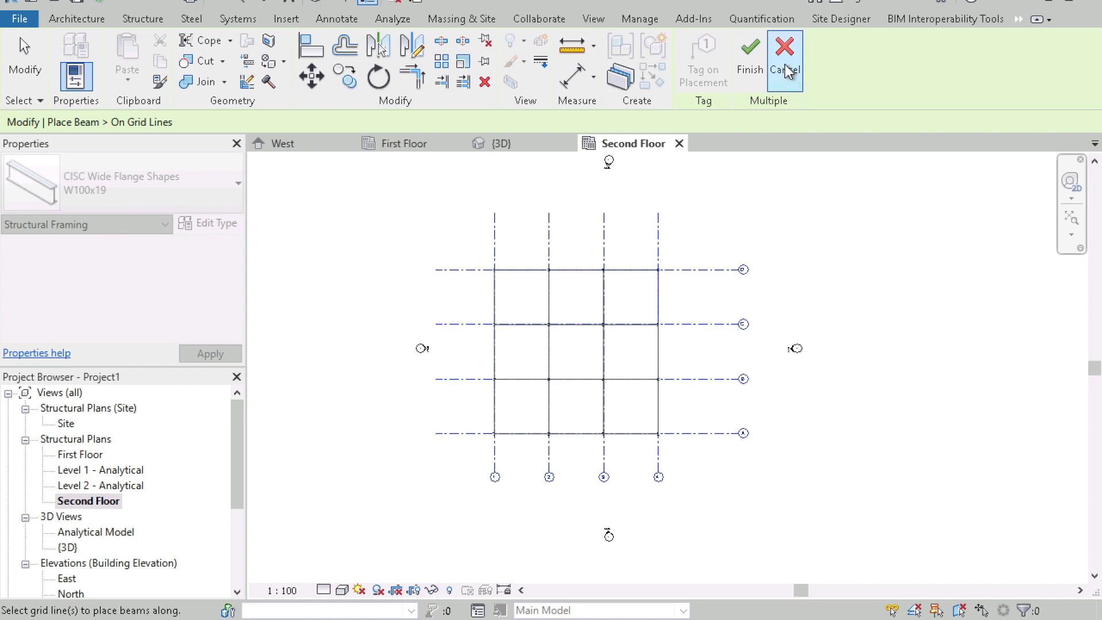
click(750, 55)
scroll(572, 315, up, 1)
scroll(572, 315, up, 1)
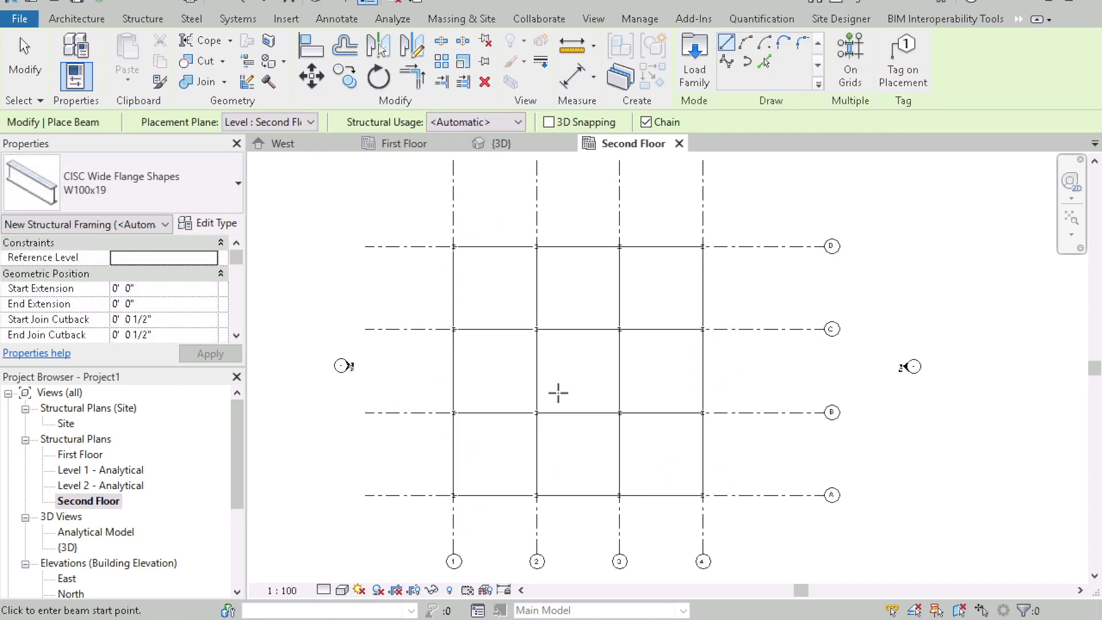
key(Escape)
key(Escape)
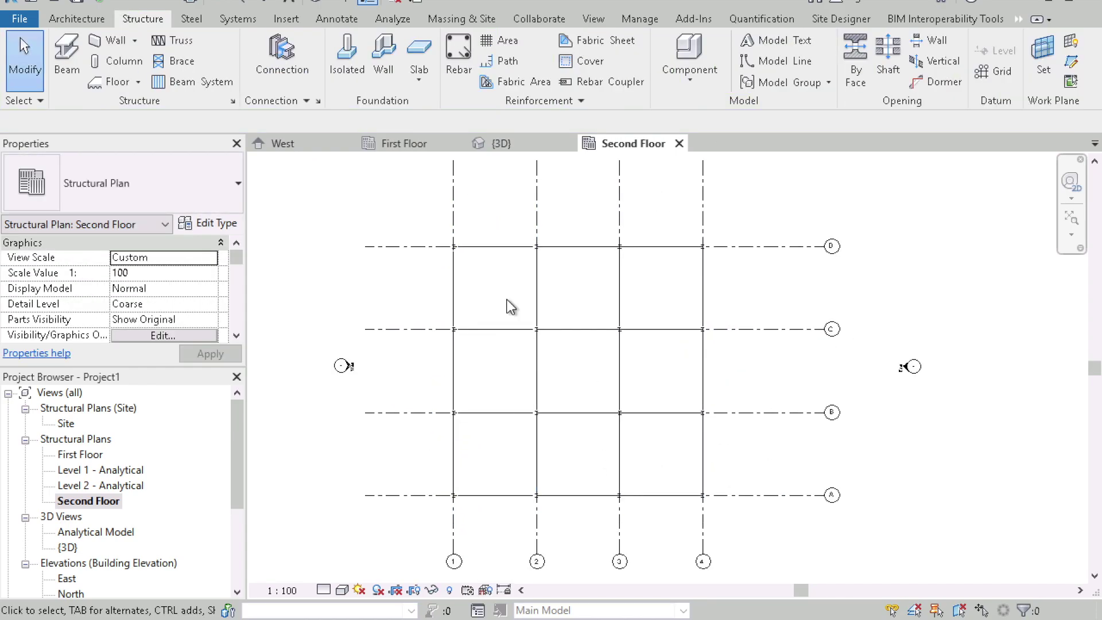
click(503, 142)
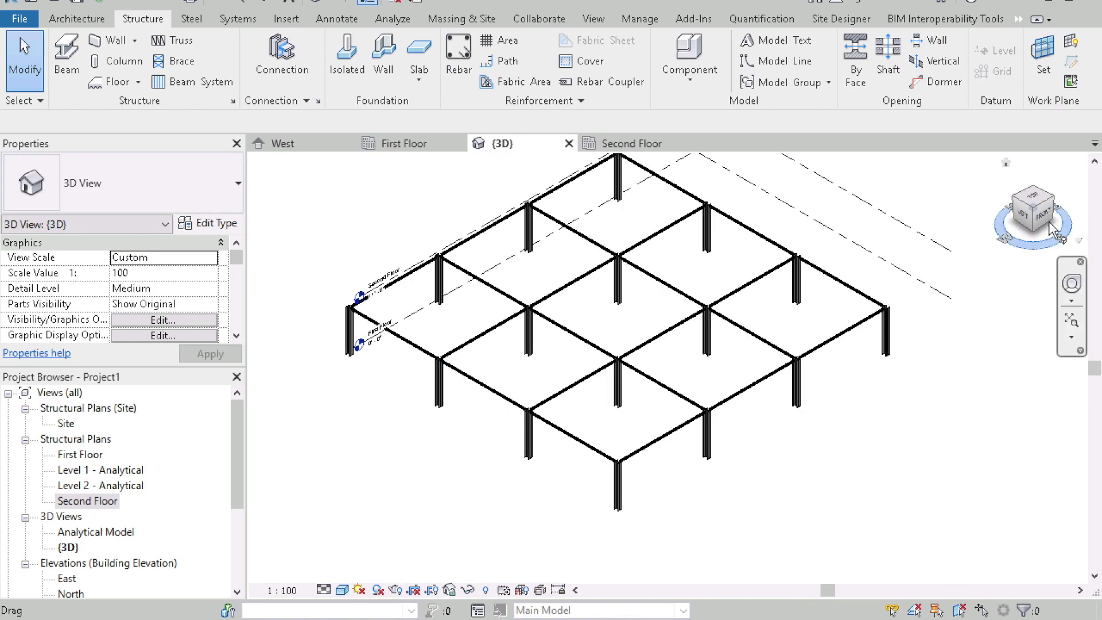
mouse_move(1030, 209)
mouse_down()
mouse_move(969, 196)
mouse_move(1013, 210)
mouse_move(936, 235)
mouse_move(689, 258)
mouse_up()
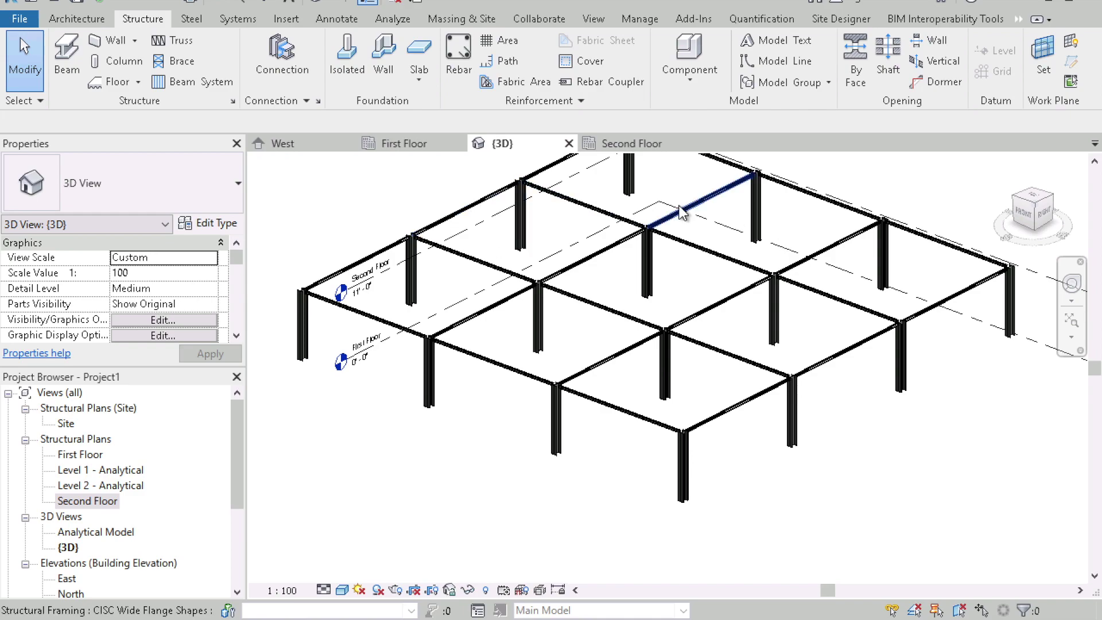
click(642, 144)
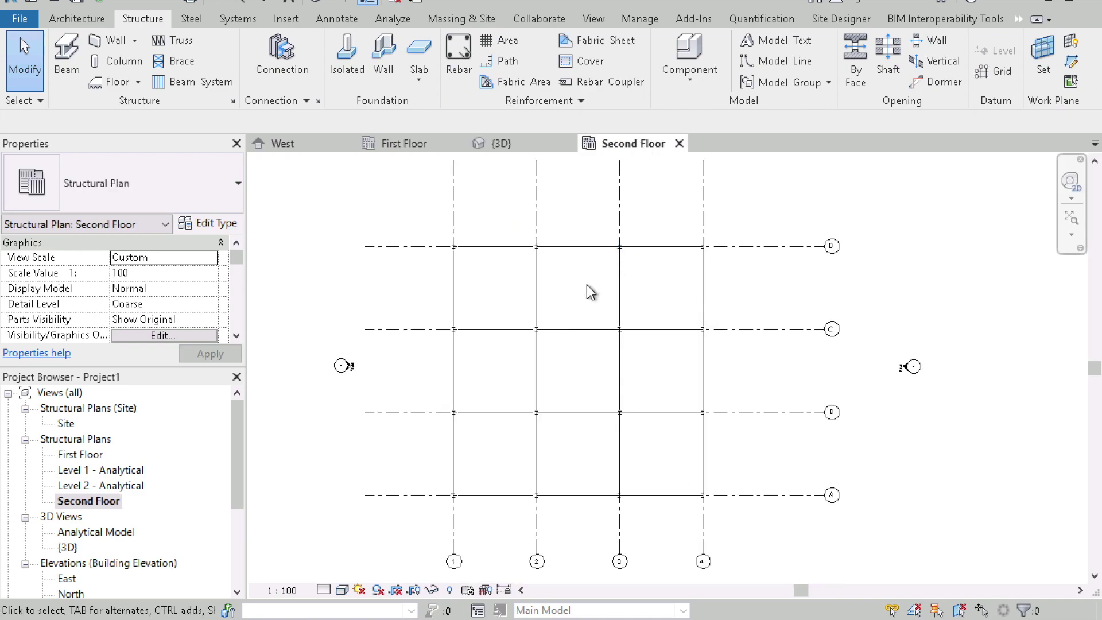
Step: Set up a beam system with C75x9 beams and a Fixed Number layout rule of 3
click(194, 85)
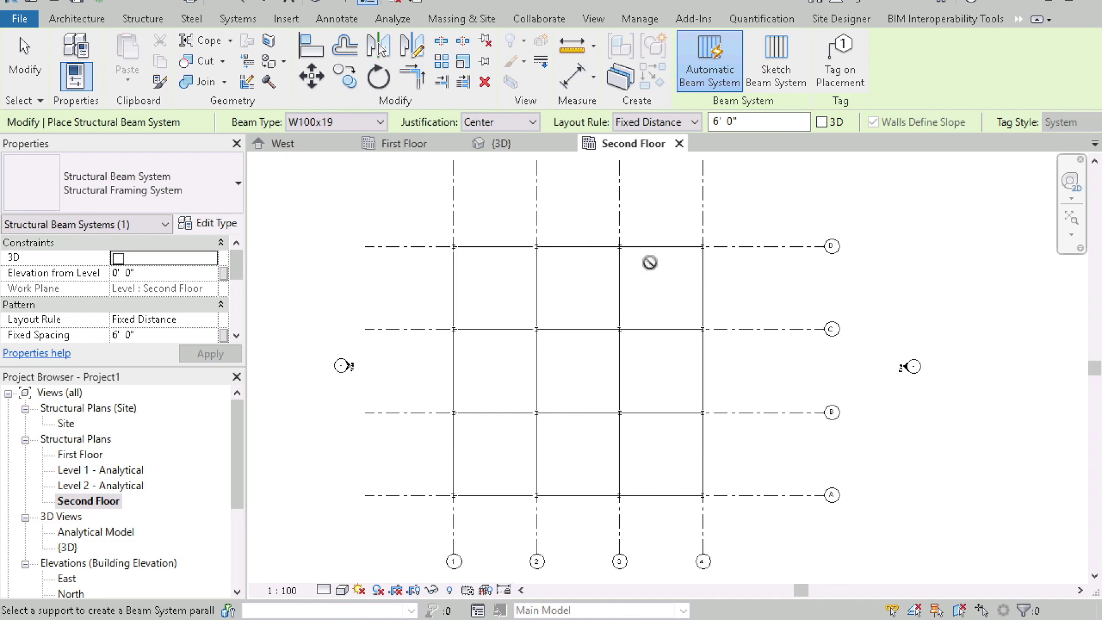
click(351, 123)
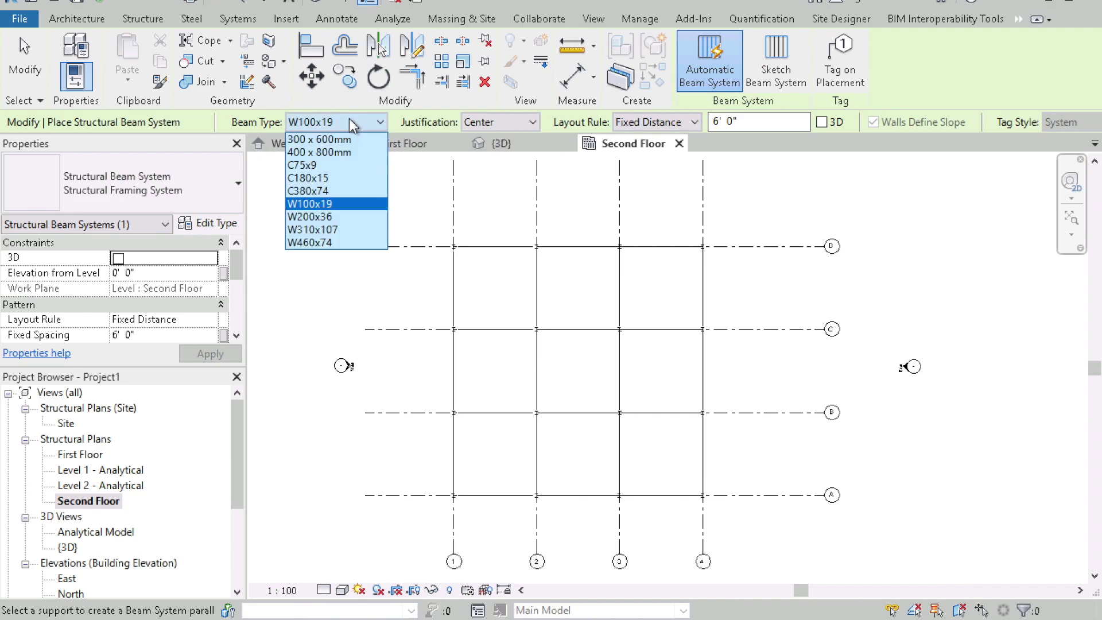
click(314, 165)
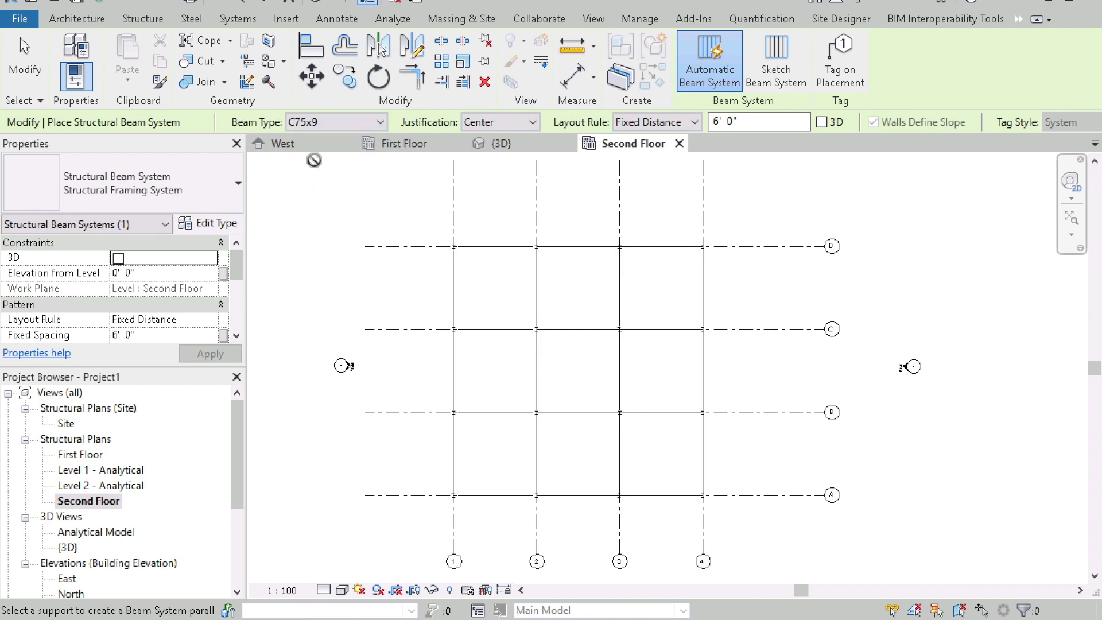
click(660, 123)
click(712, 126)
click(684, 123)
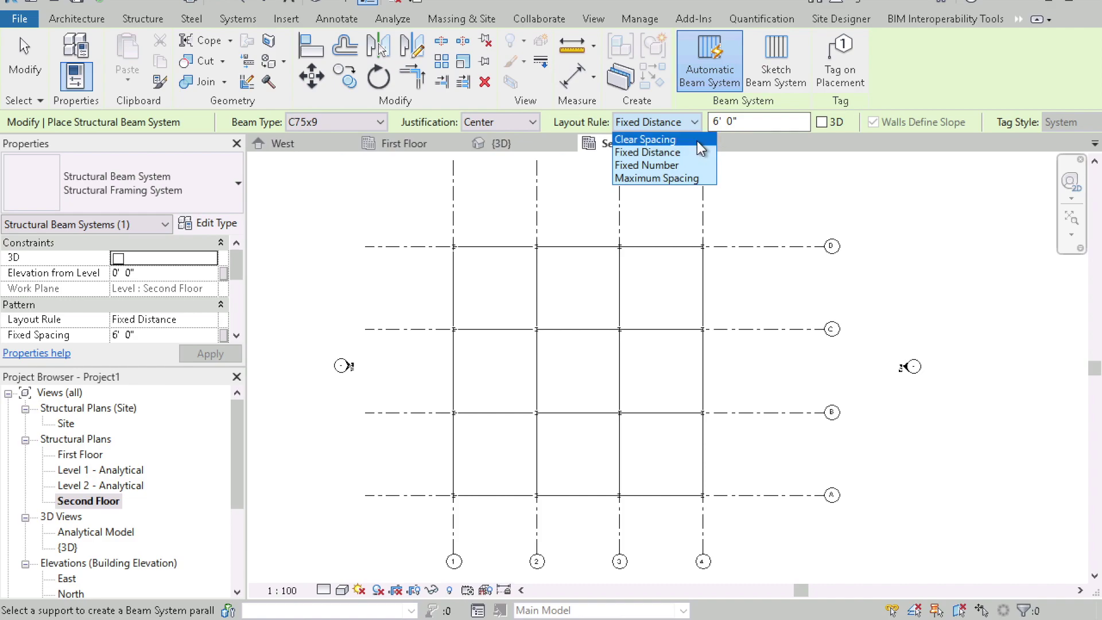
click(669, 165)
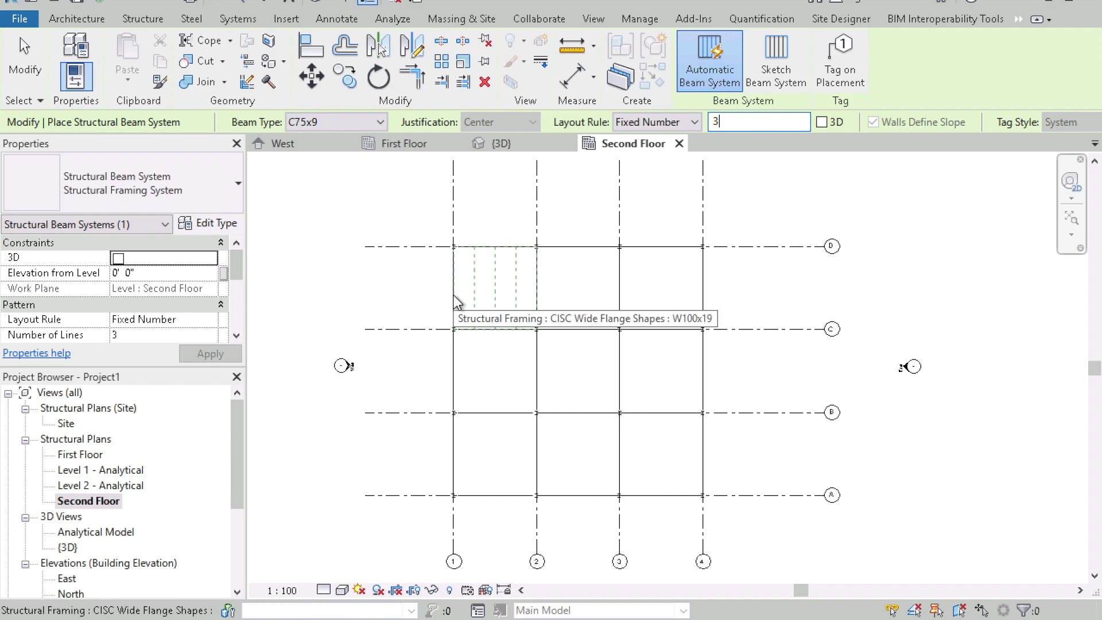
Step: Fill bays 1-2/C-D, 1-2/A-B, 2-3/C-D, 3-4/C-D and 3-4/A-B with the beam system
click(458, 303)
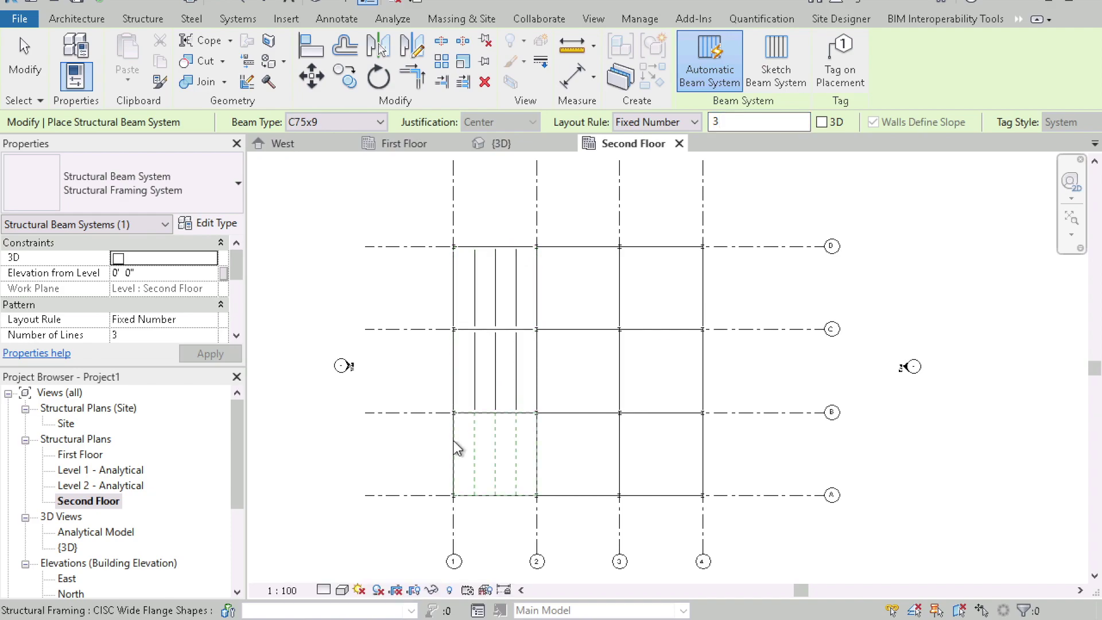
click(457, 449)
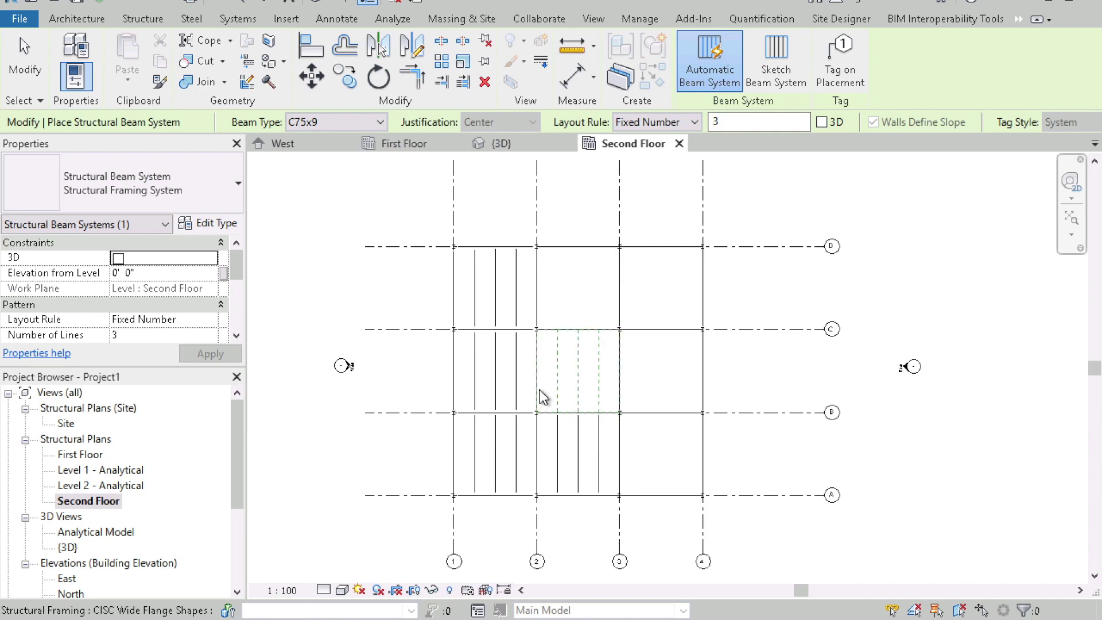
click(544, 297)
click(624, 301)
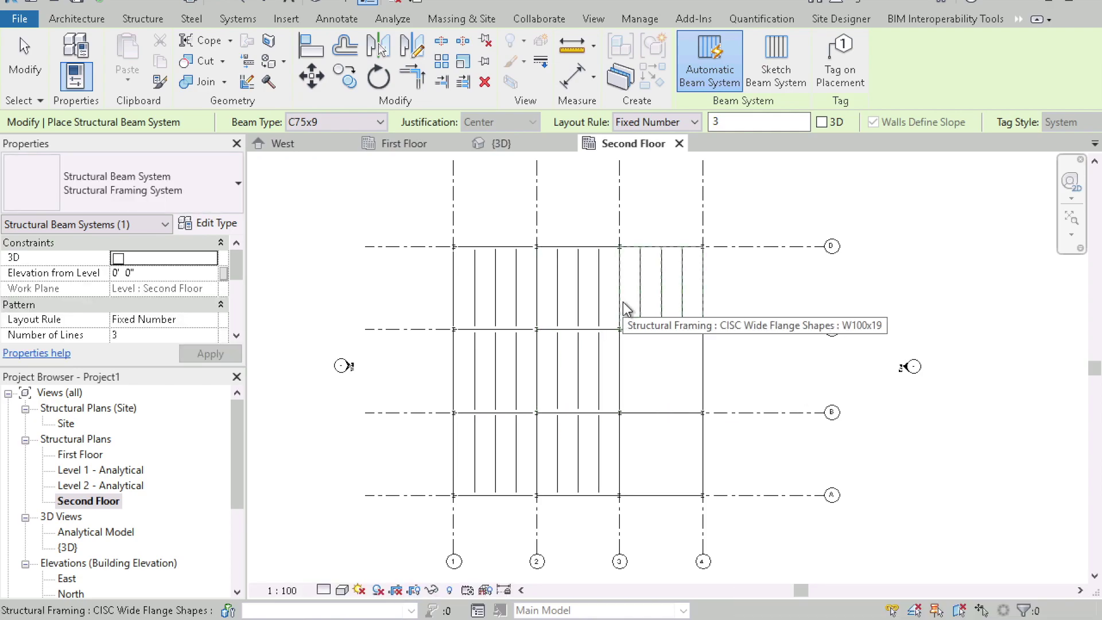
click(626, 442)
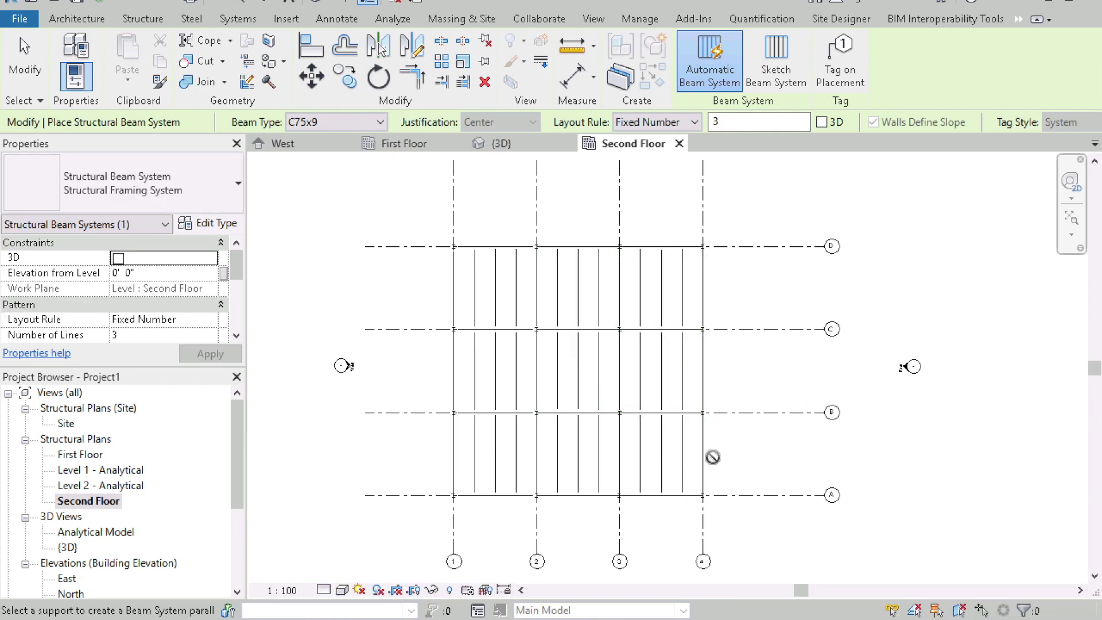
key(Escape)
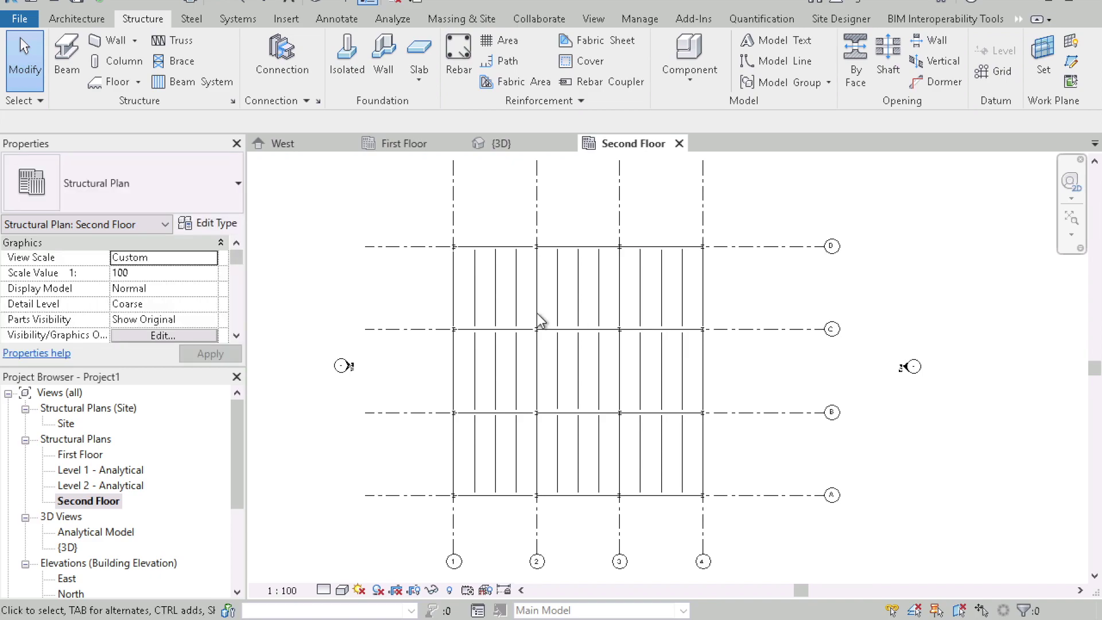
Step: Switch to the {3D} view and orbit the frame to a low side view
click(525, 144)
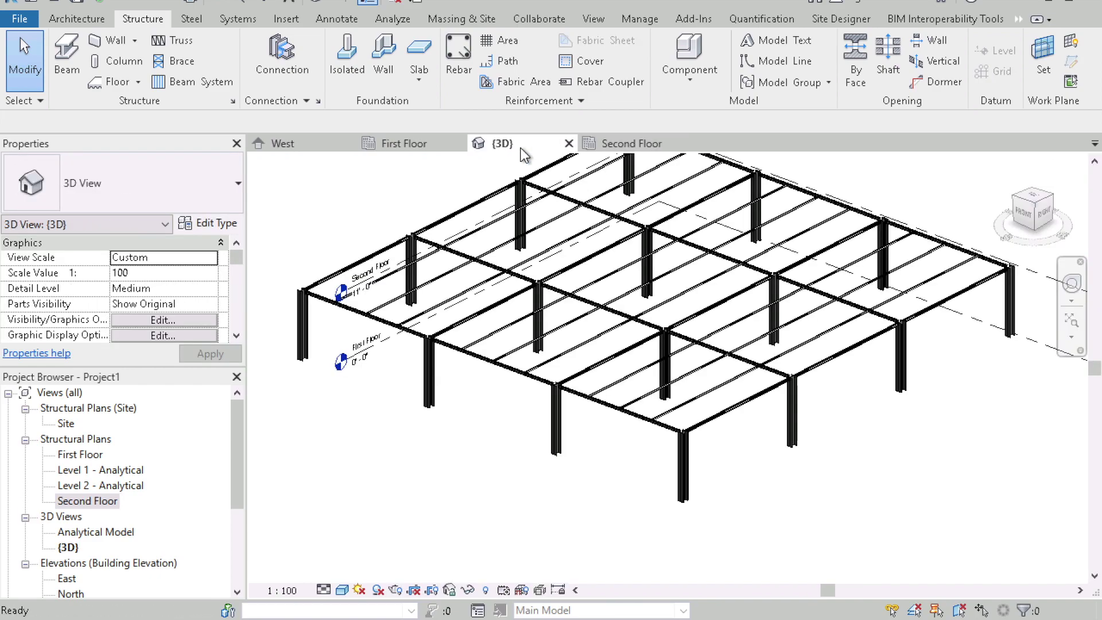
scroll(476, 490, down, 1)
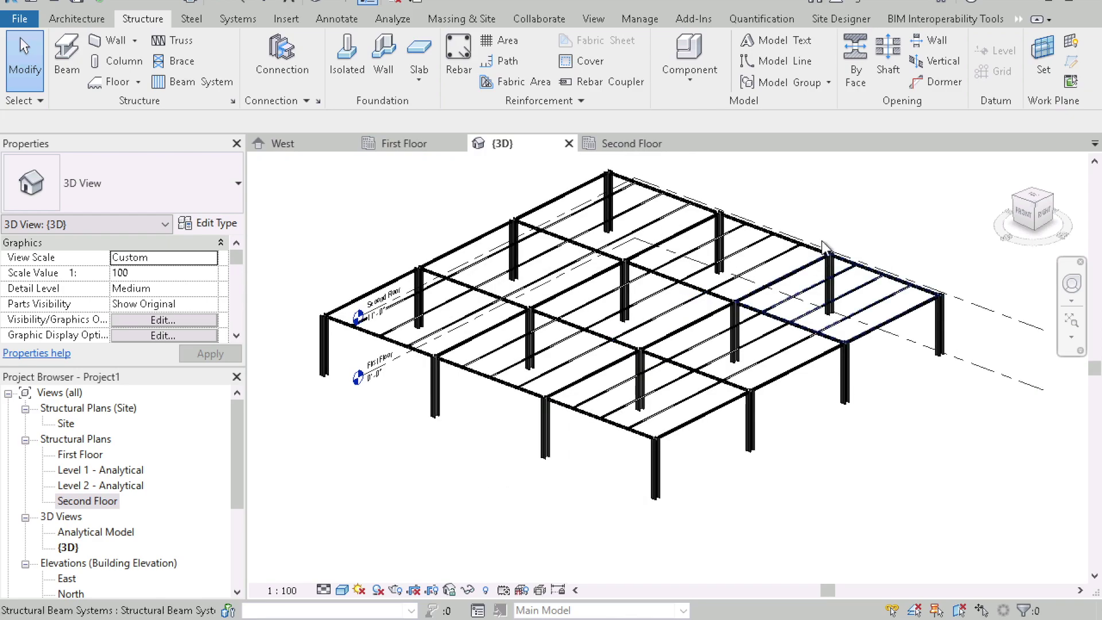
mouse_move(1038, 218)
mouse_down()
mouse_move(788, 204)
mouse_move(776, 217)
mouse_move(788, 220)
mouse_move(826, 225)
mouse_move(782, 197)
mouse_move(770, 172)
mouse_move(998, 218)
mouse_move(958, 204)
mouse_up()
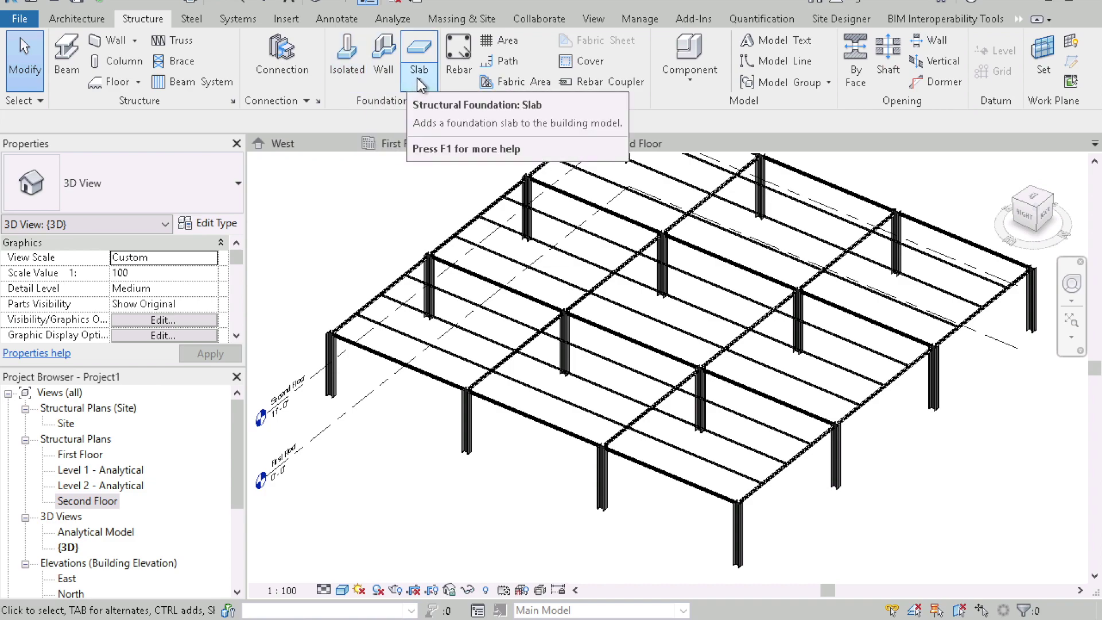
Step: On the First Floor plan, start an M_Footing-Rectangular 1800 x 1200 x 450mm isolated footing and open its type properties
click(348, 63)
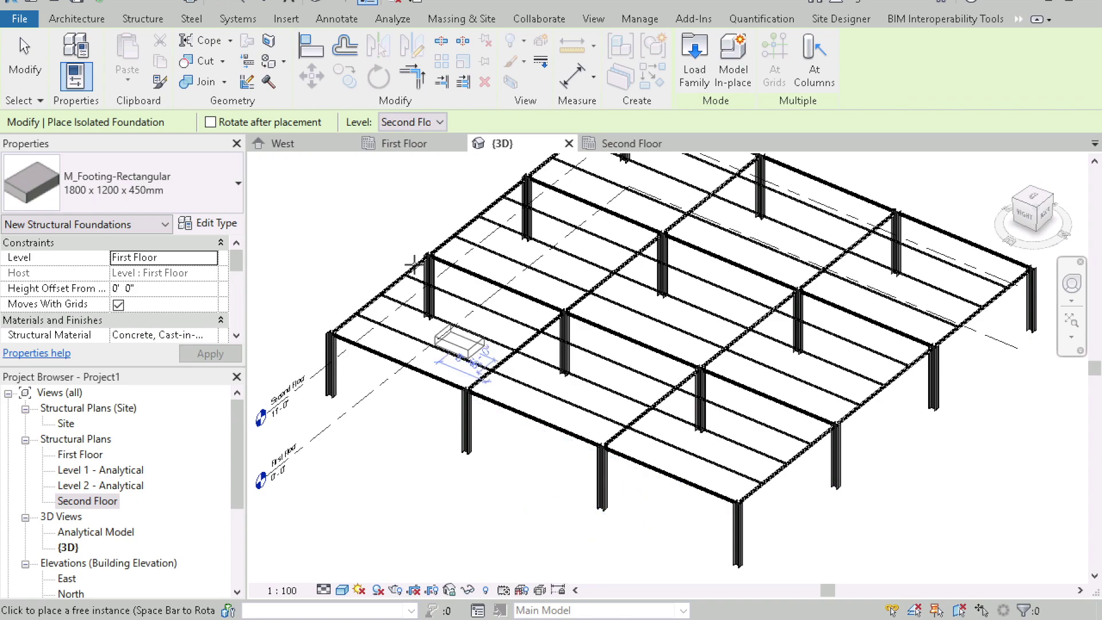
key(Escape)
key(Escape)
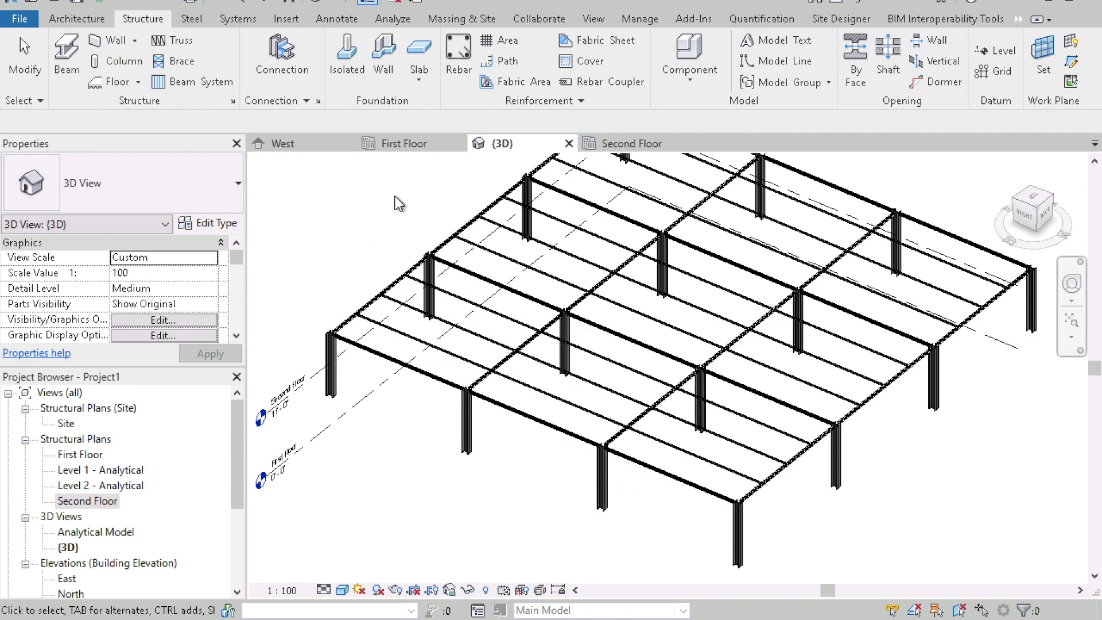
click(405, 144)
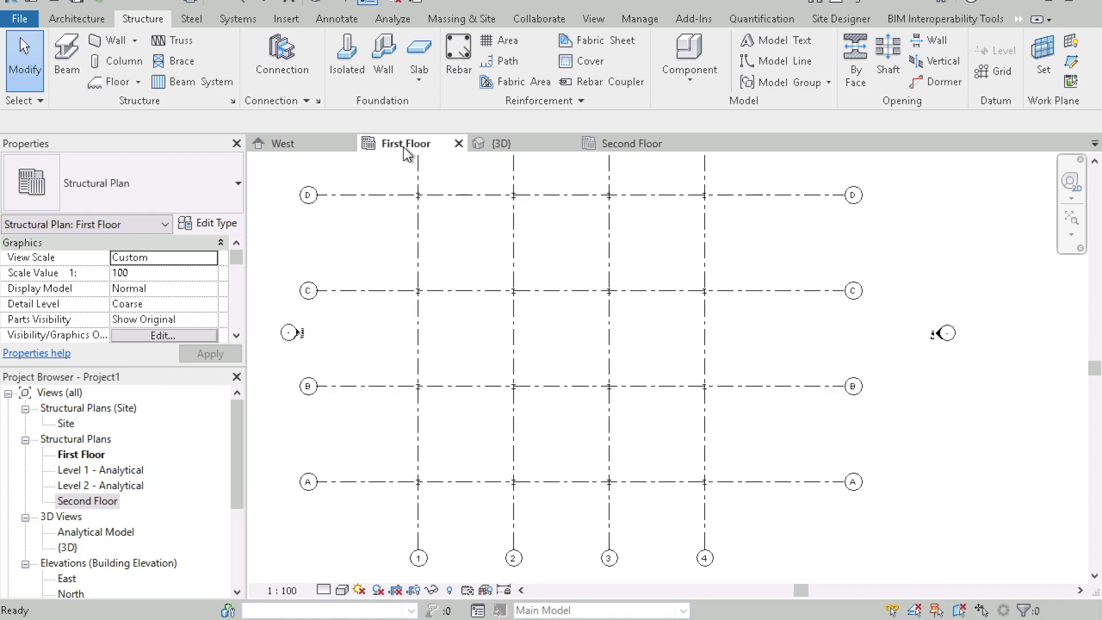
click(355, 64)
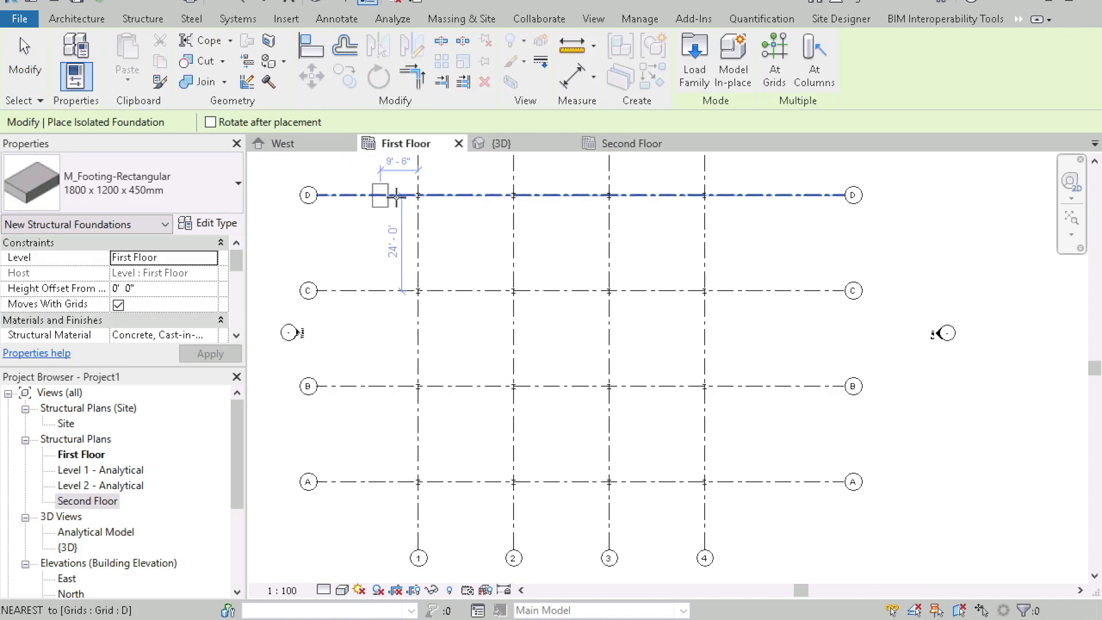
click(146, 189)
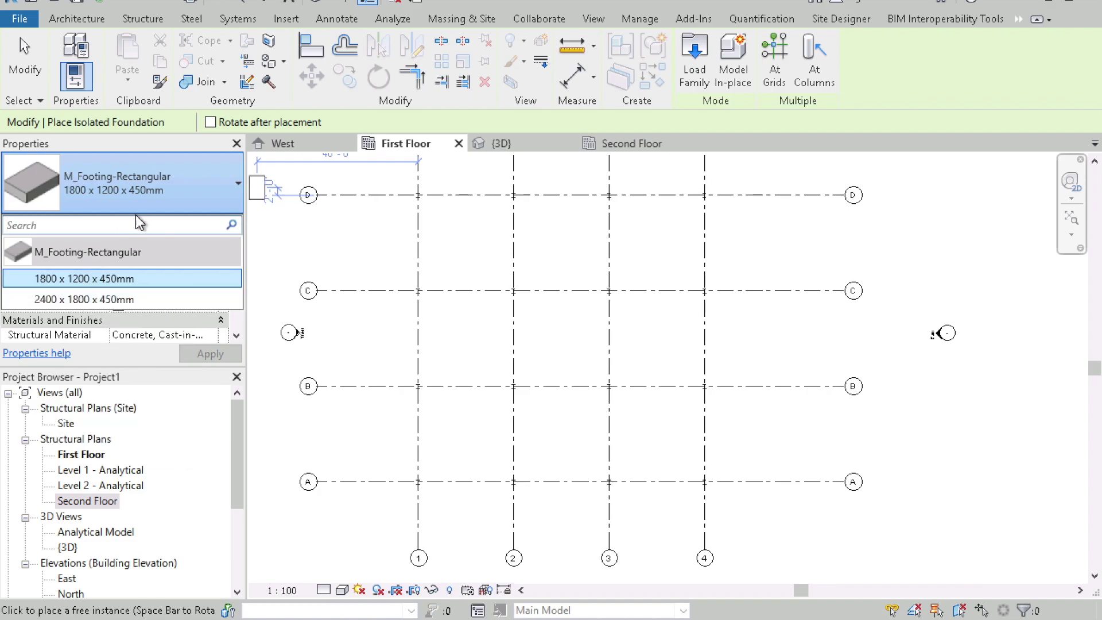
click(154, 206)
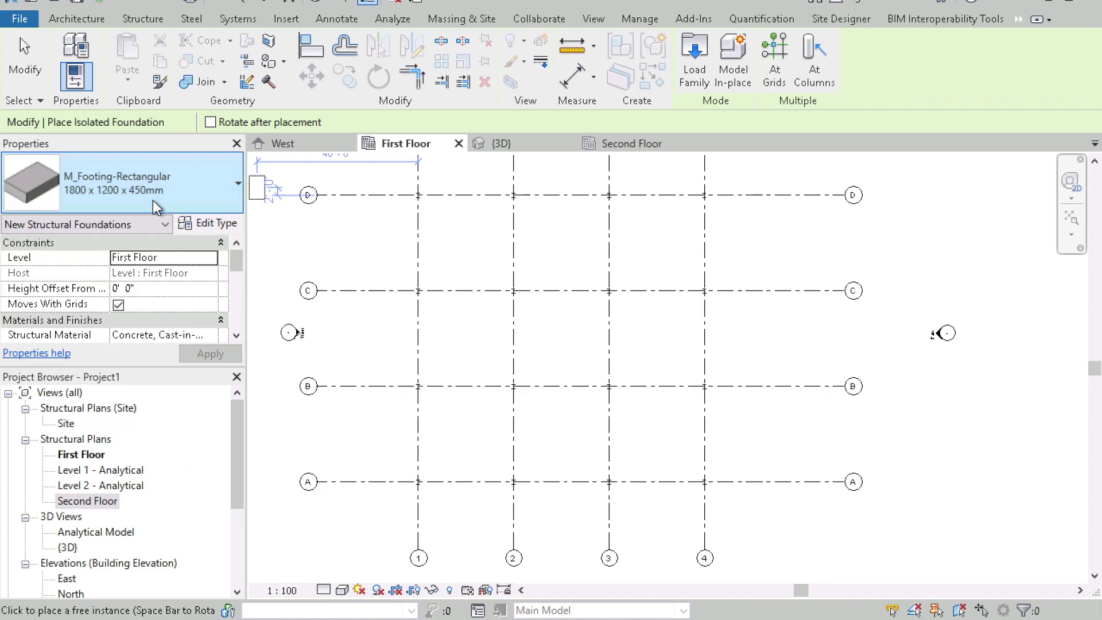
click(207, 223)
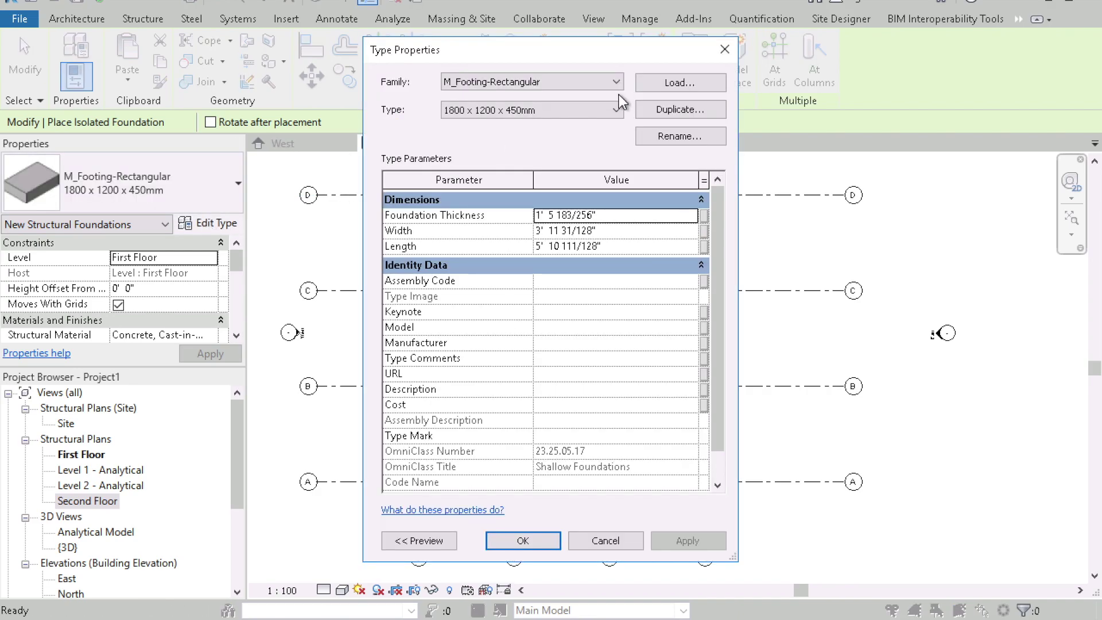
Step: Duplicate the footing type and name it 1800 x 1800 x 450mm
click(672, 113)
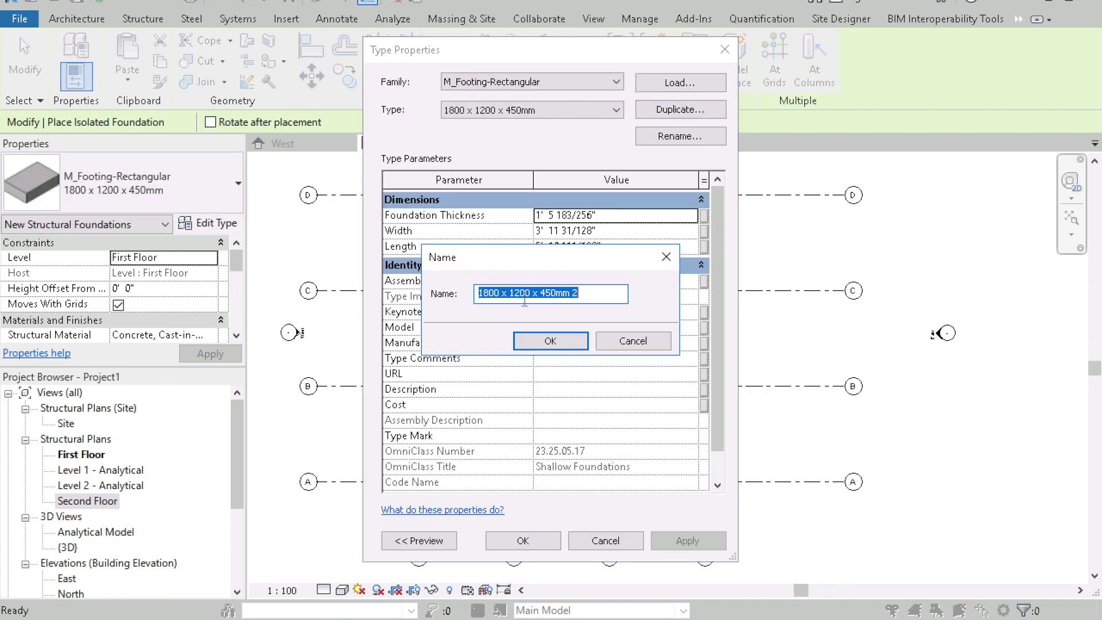
click(519, 294)
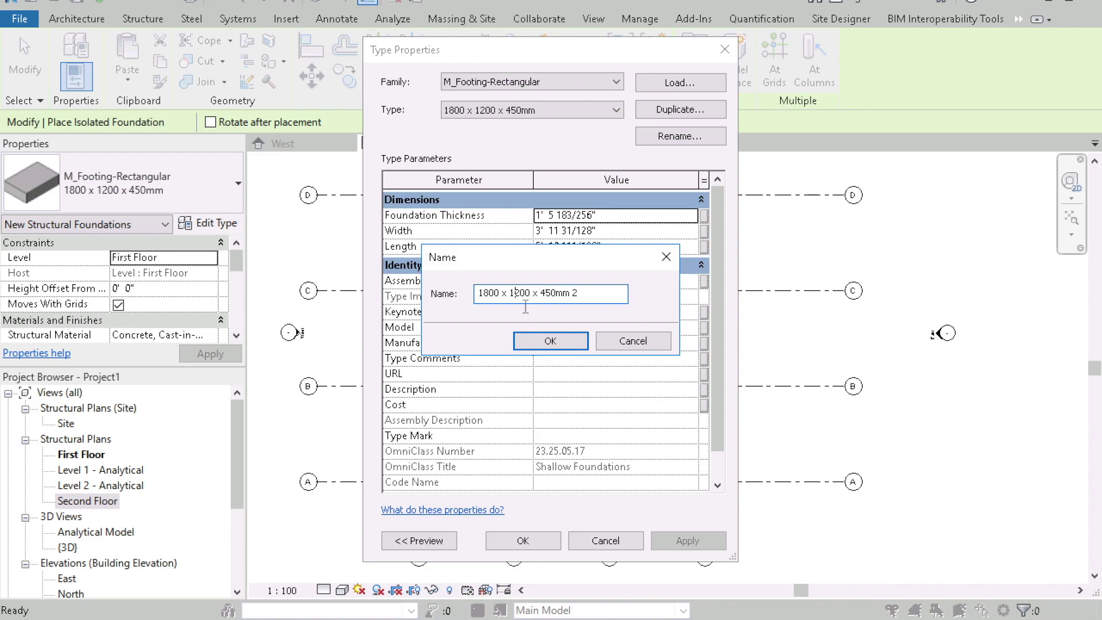
text(8)
click(543, 342)
Step: Copy the 5' 10 111/128" Length into Width and apply the new type
click(616, 246)
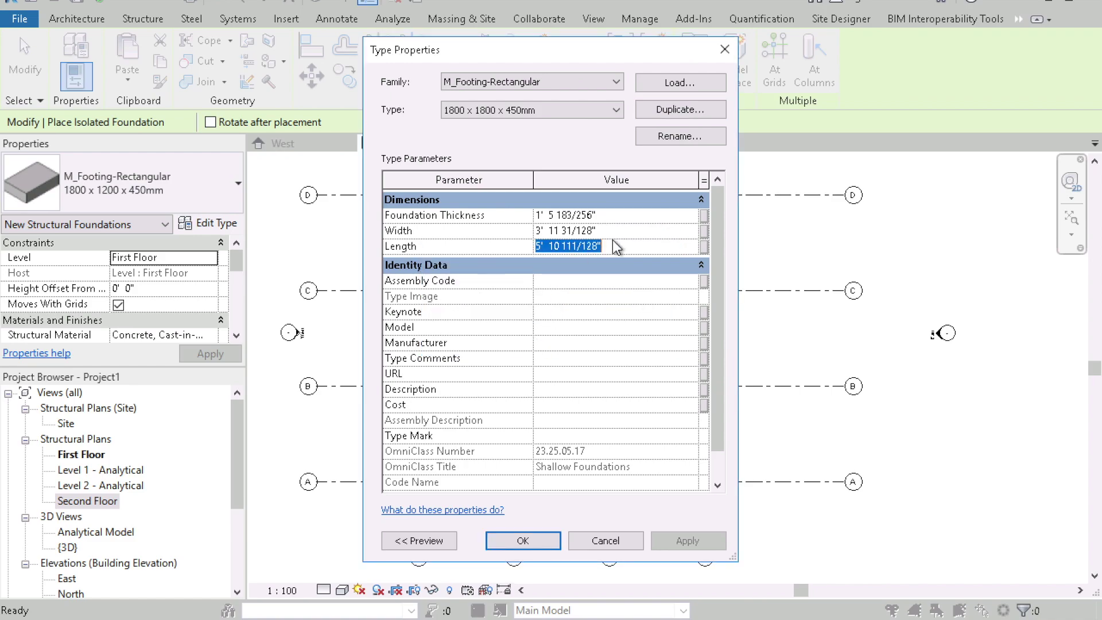
key(ctrl+c)
click(609, 230)
key(ctrl+v)
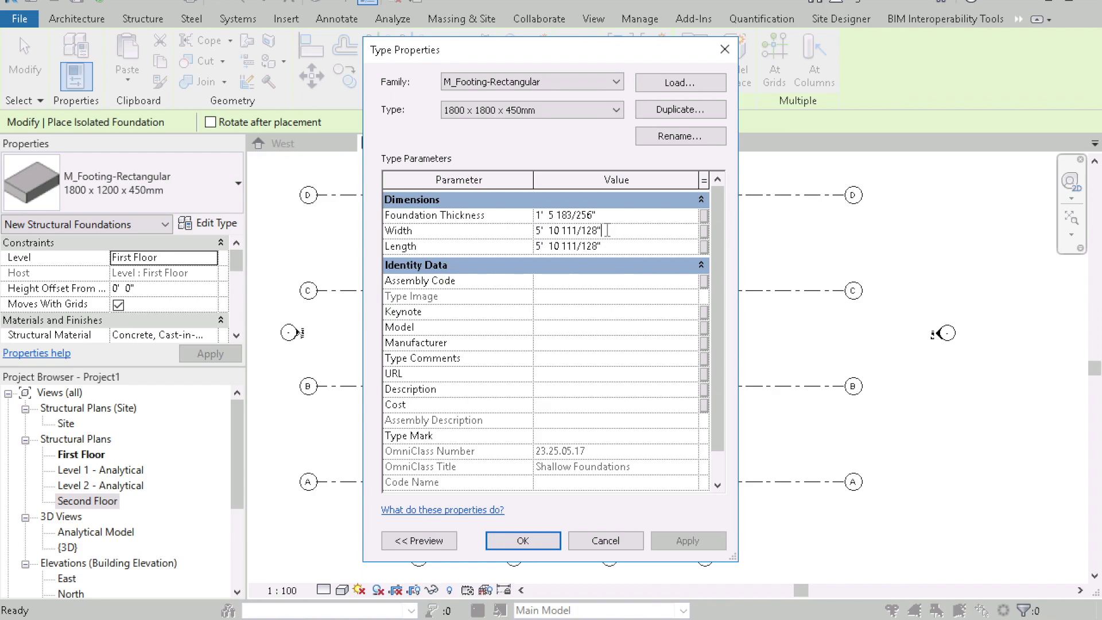
click(519, 536)
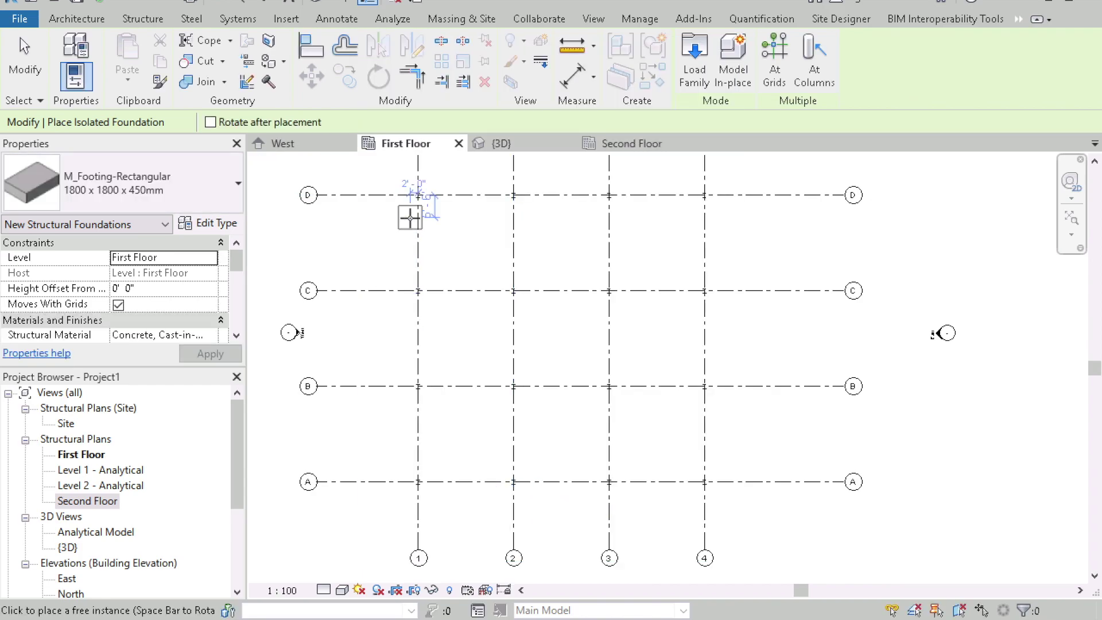
Step: Place footings at D/1, D/2, D/3, then via At Grids on grids A–D and 2–4
click(418, 196)
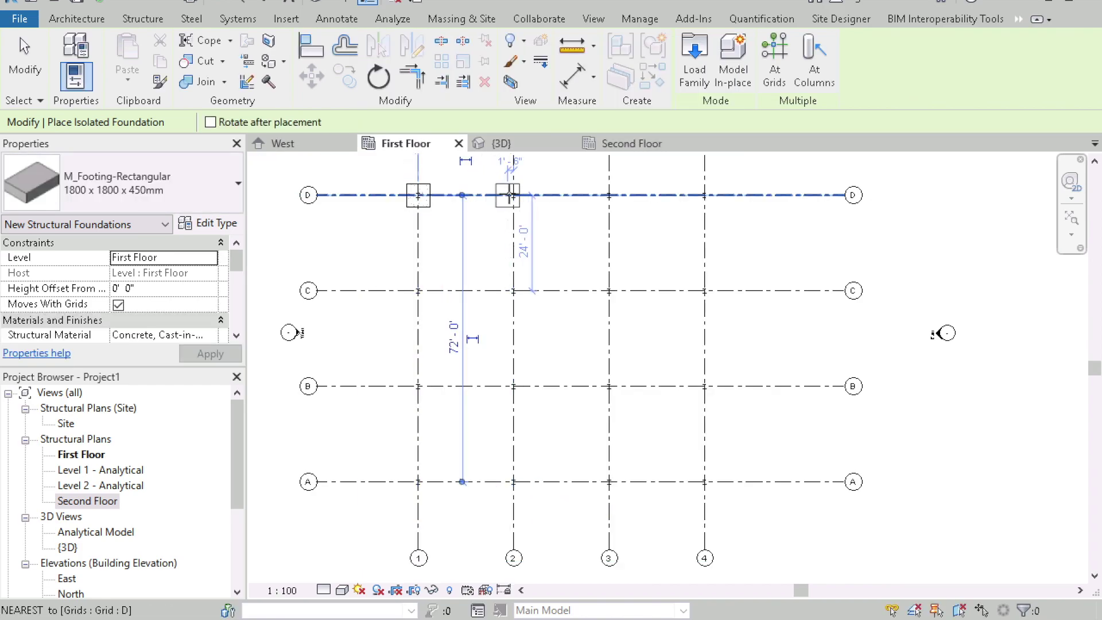
click(513, 195)
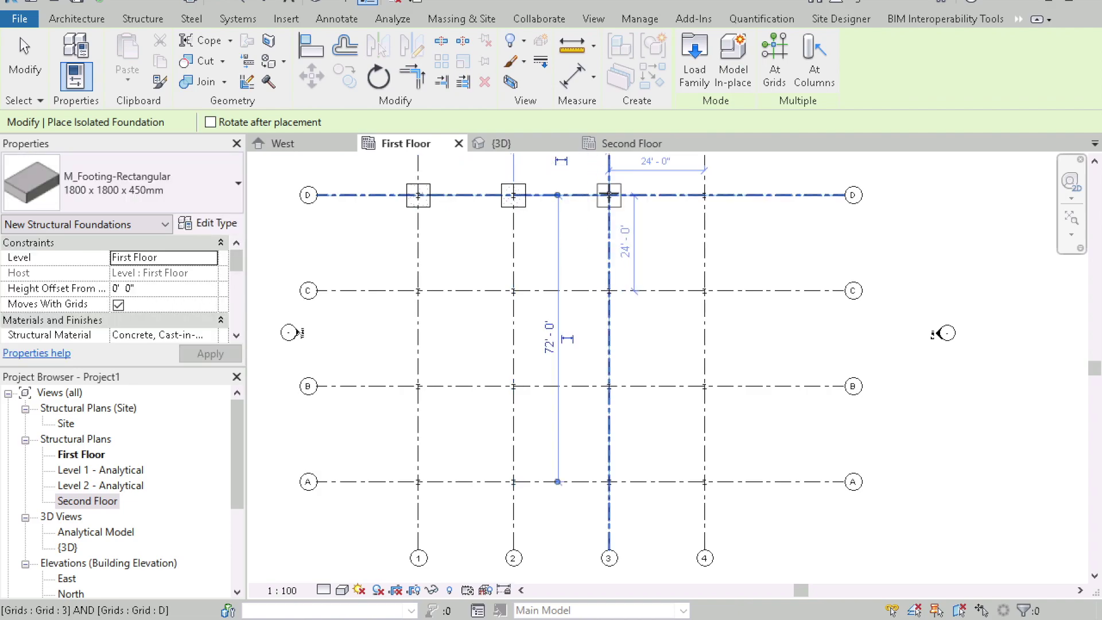
click(608, 195)
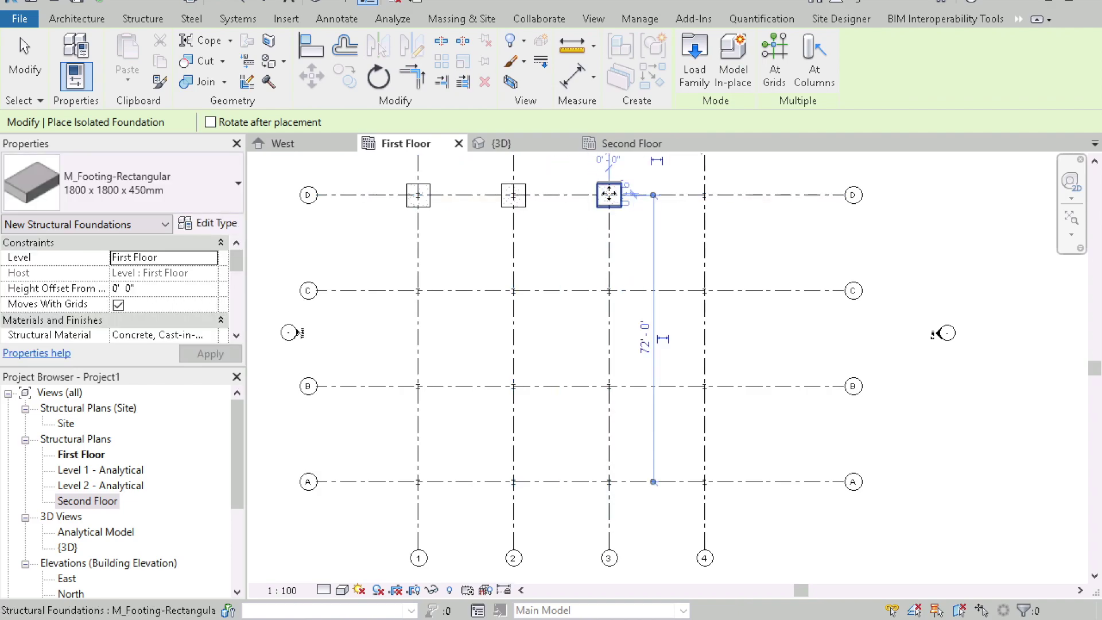
click(773, 82)
drag(745, 159, 470, 342)
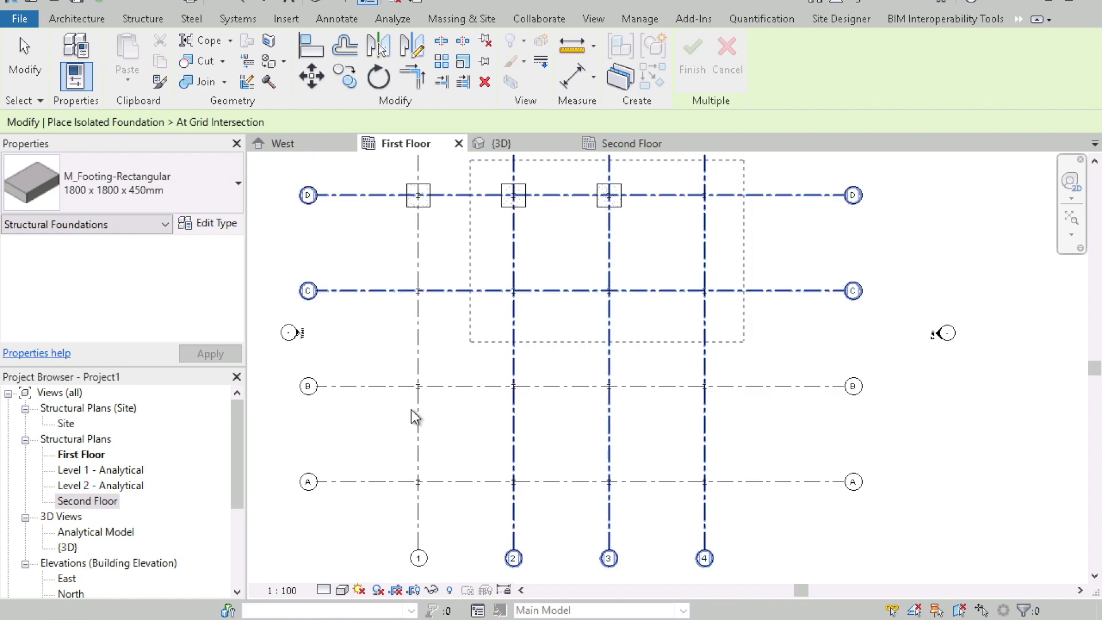
drag(415, 417, 367, 501)
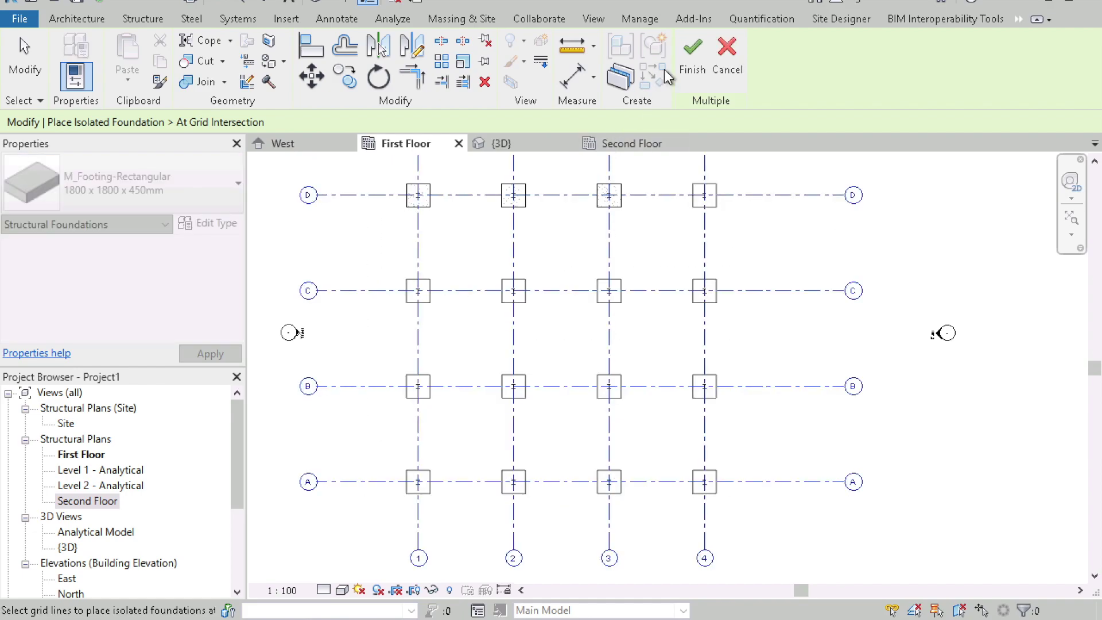
click(692, 54)
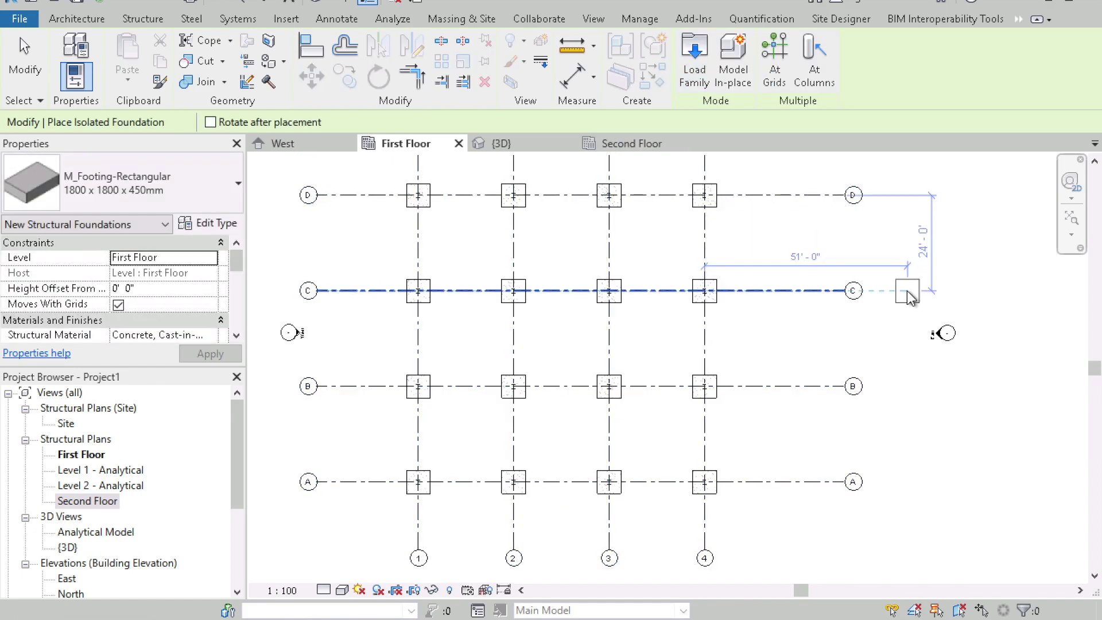
Step: View the frame on its footings in 3D from the back, then from an isometric corner
key(Escape)
key(Escape)
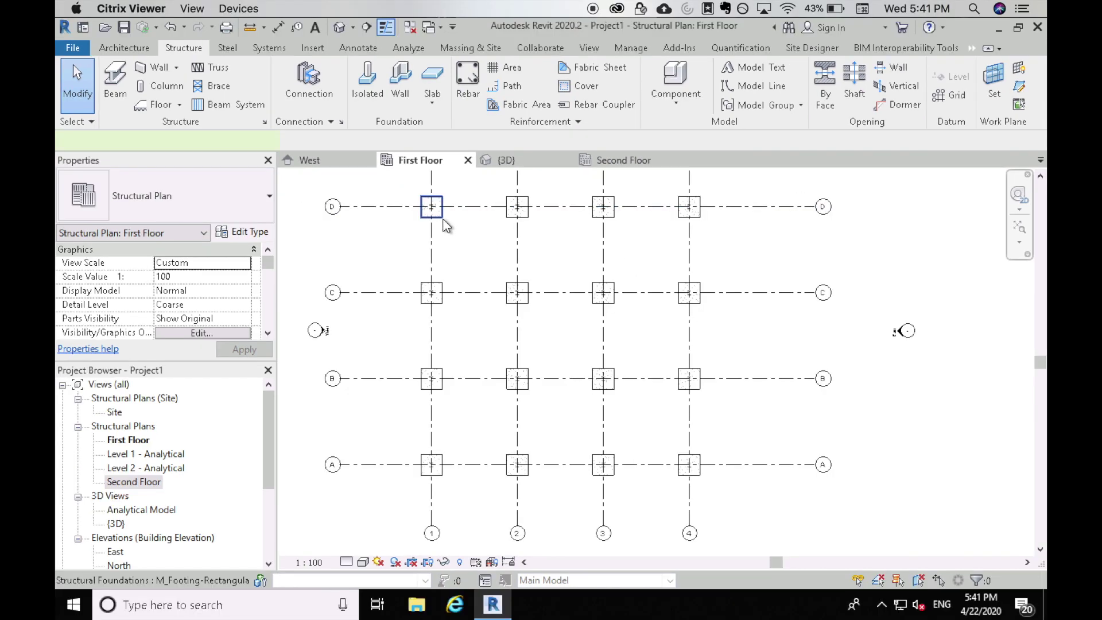
click(431, 219)
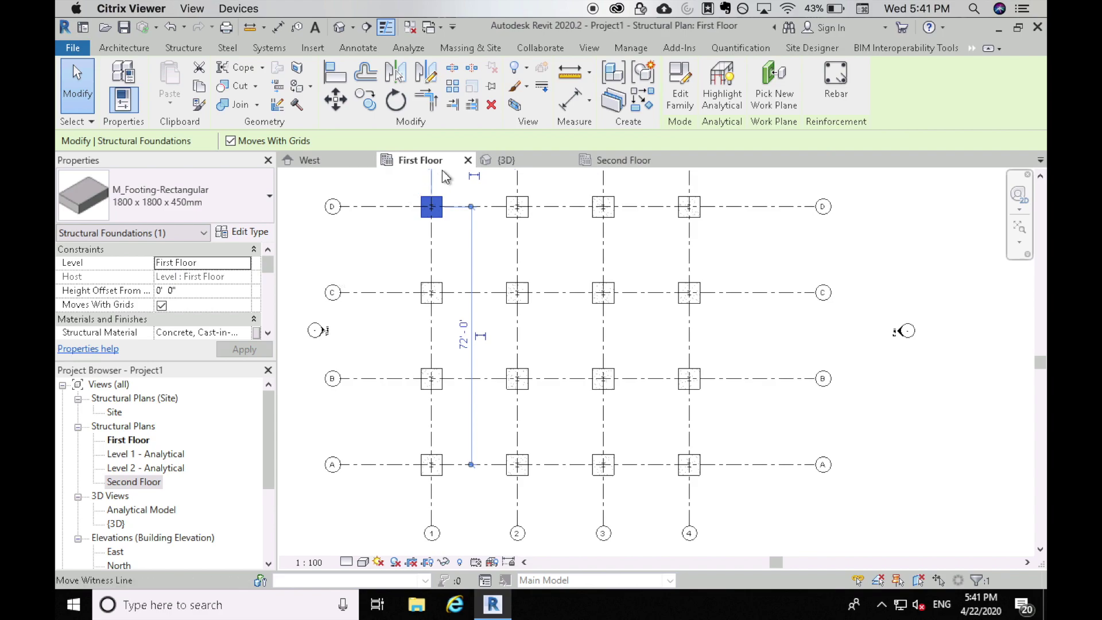
click(502, 161)
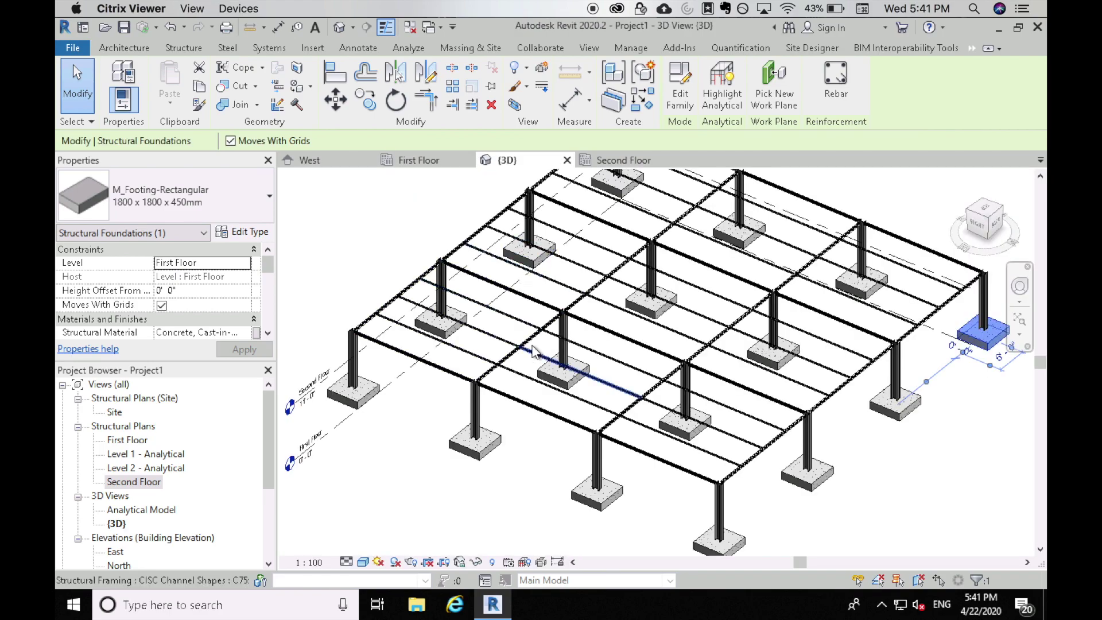
click(996, 232)
click(885, 402)
scroll(884, 401, down, 6)
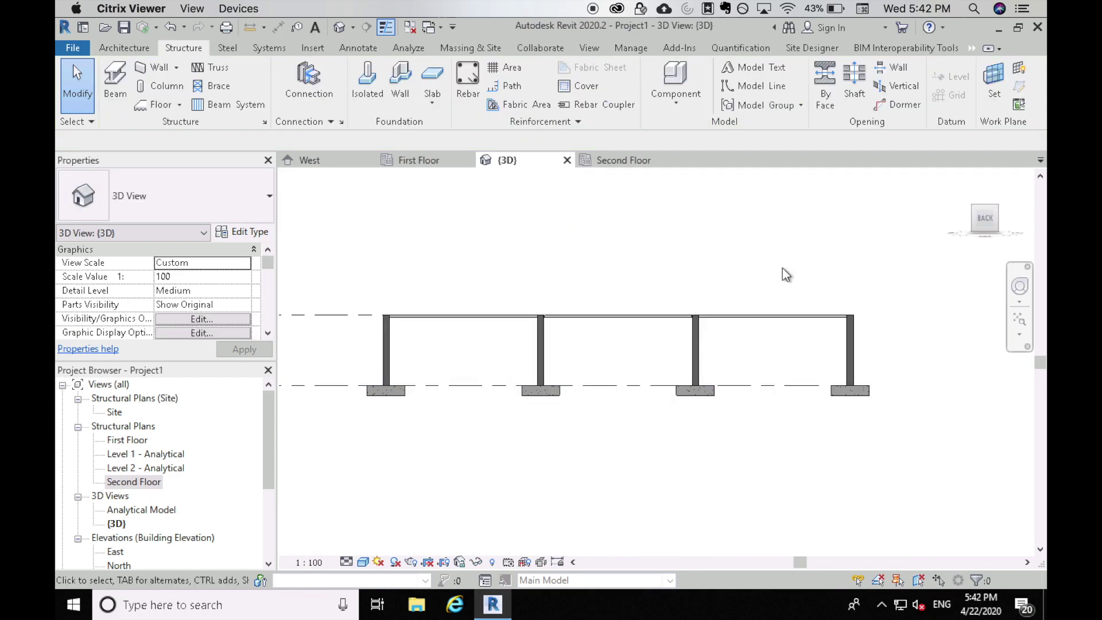
click(974, 226)
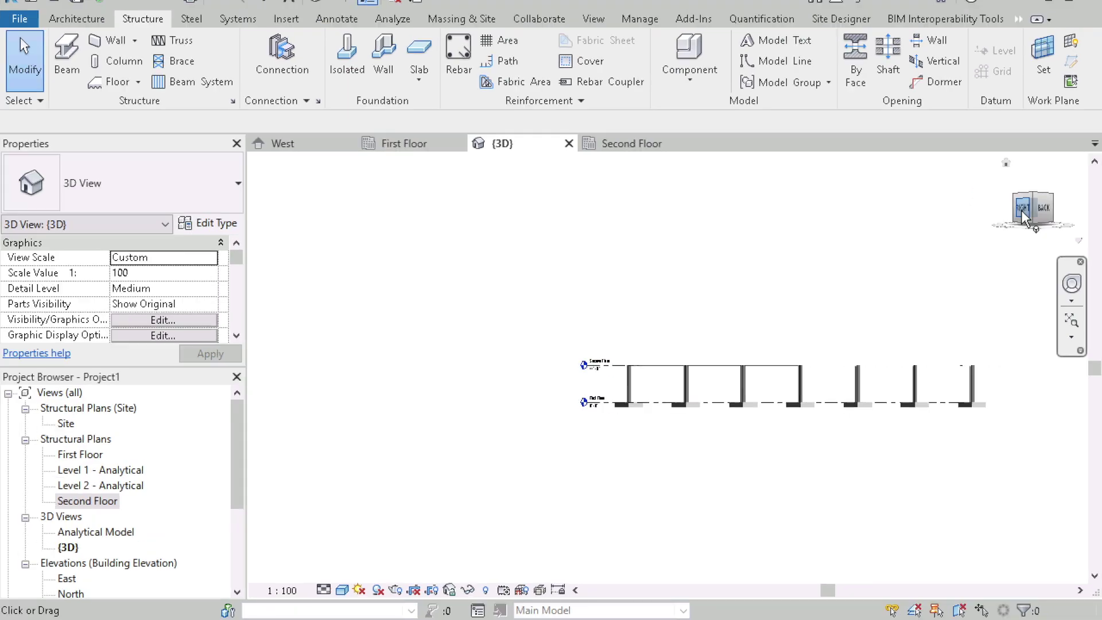
click(1033, 195)
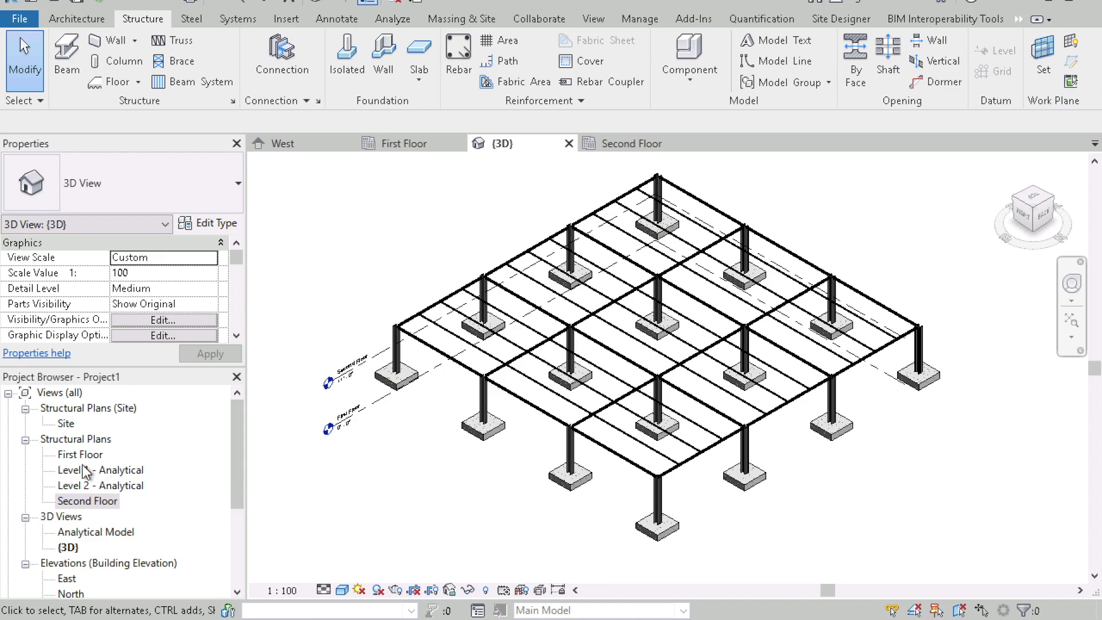
double_click(81, 454)
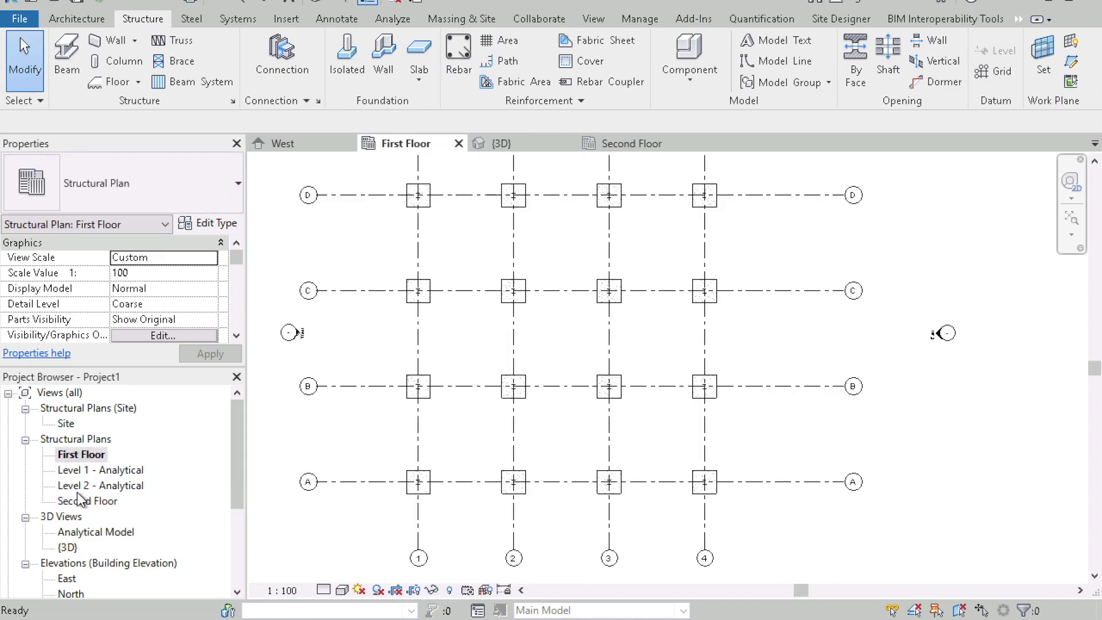
Step: On the Second Floor plan, start Tag by Category with the Leader option off
double_click(80, 500)
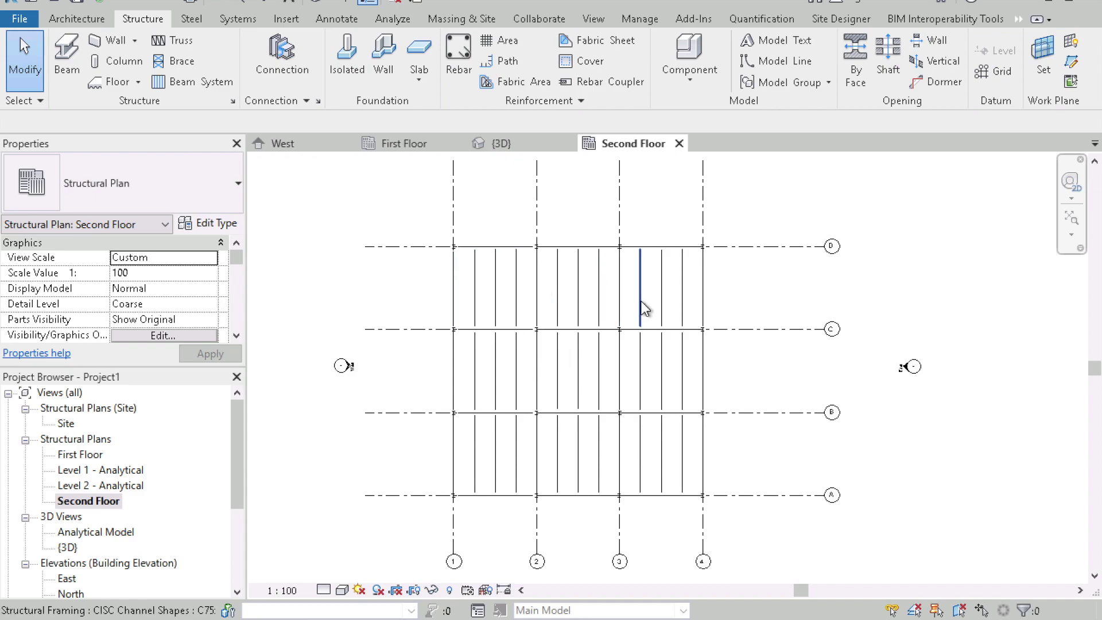
click(337, 21)
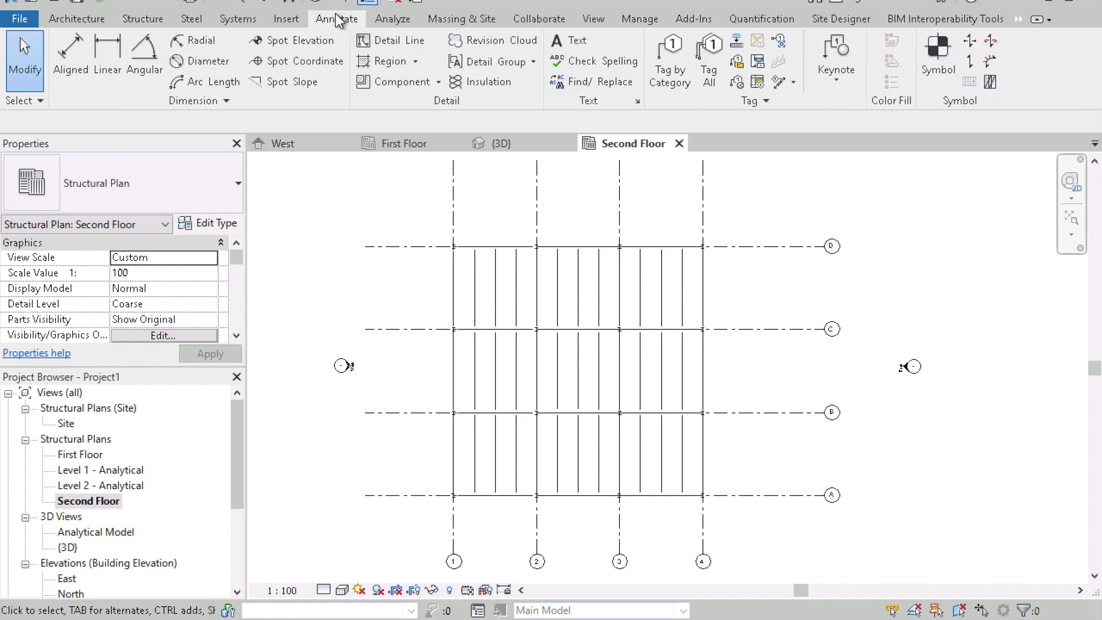
click(265, 3)
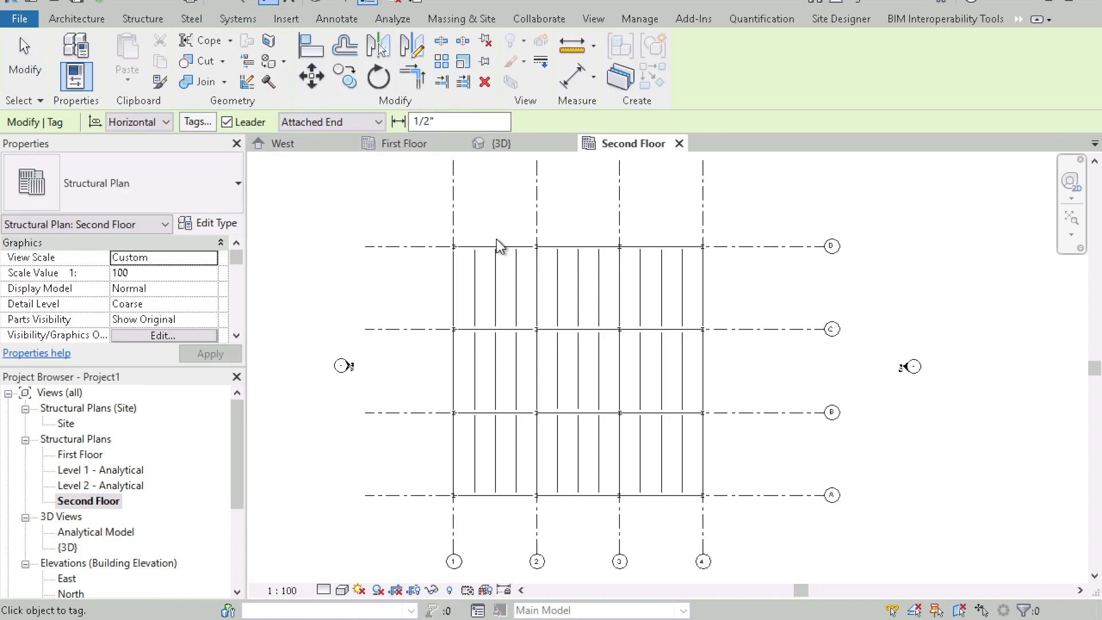
scroll(504, 232, up, 2)
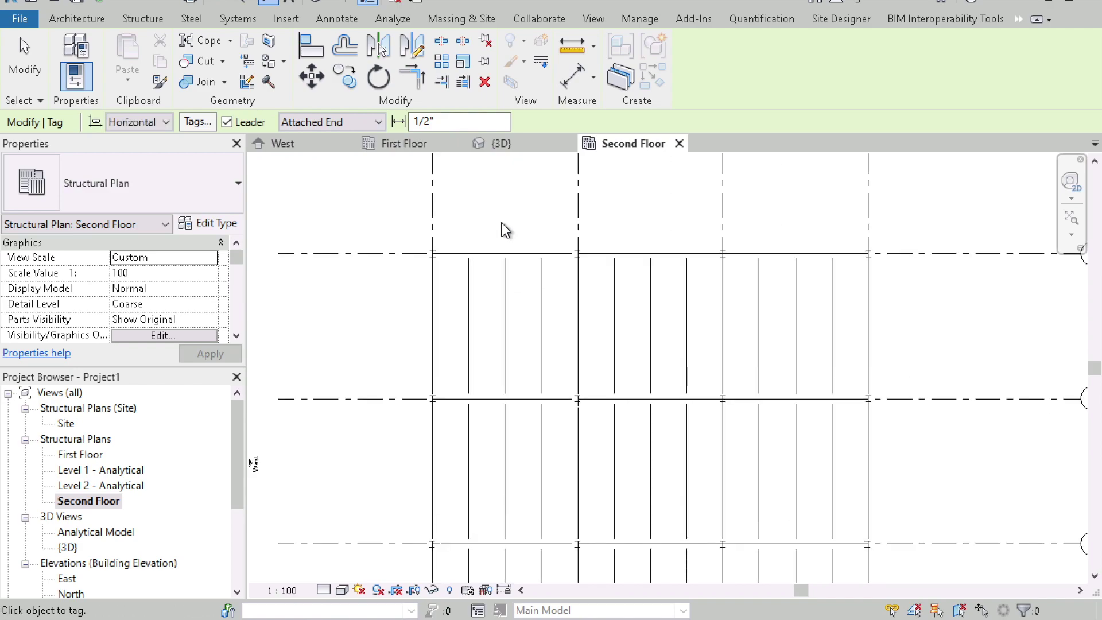
scroll(491, 261, up, 1)
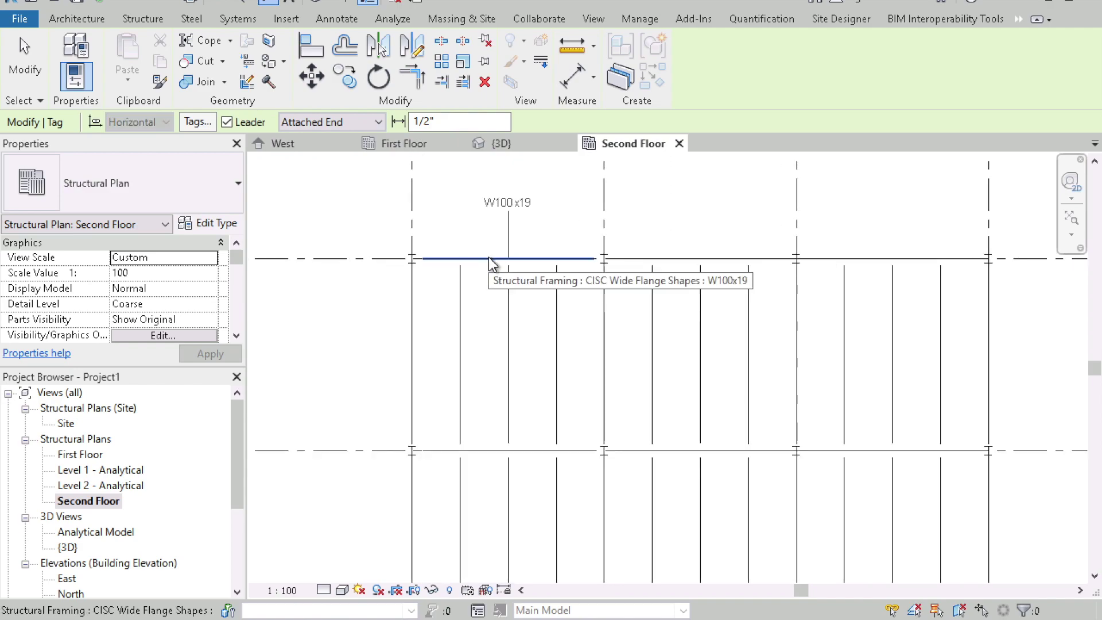
click(226, 121)
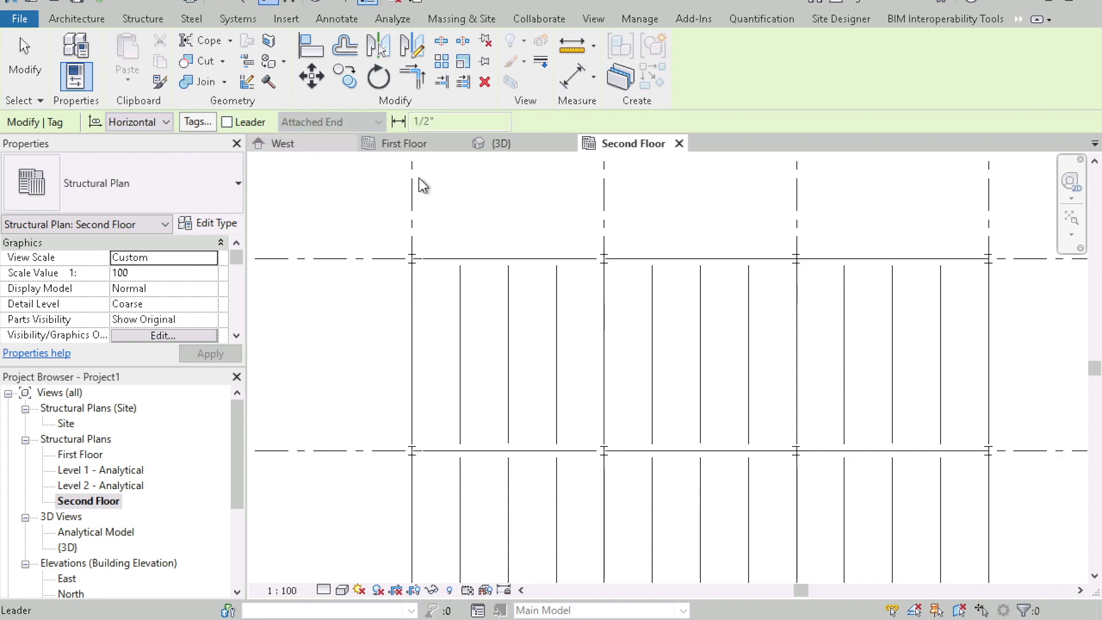
Step: Tag the left and right top-grid beams with W100x19 size tags
click(490, 264)
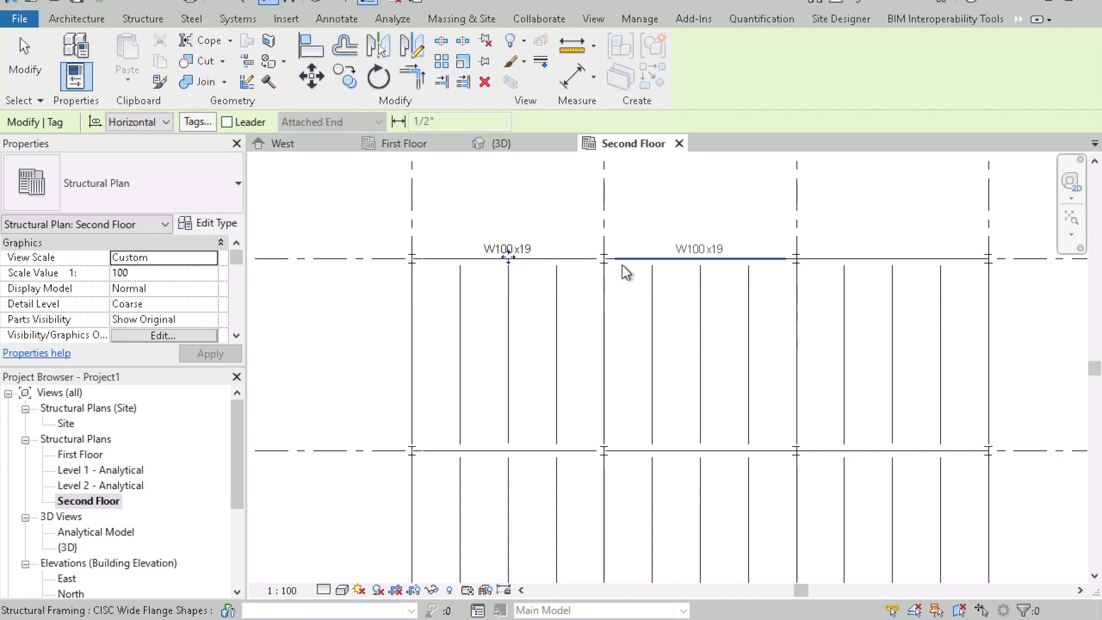
click(626, 272)
scroll(437, 320, down, 1)
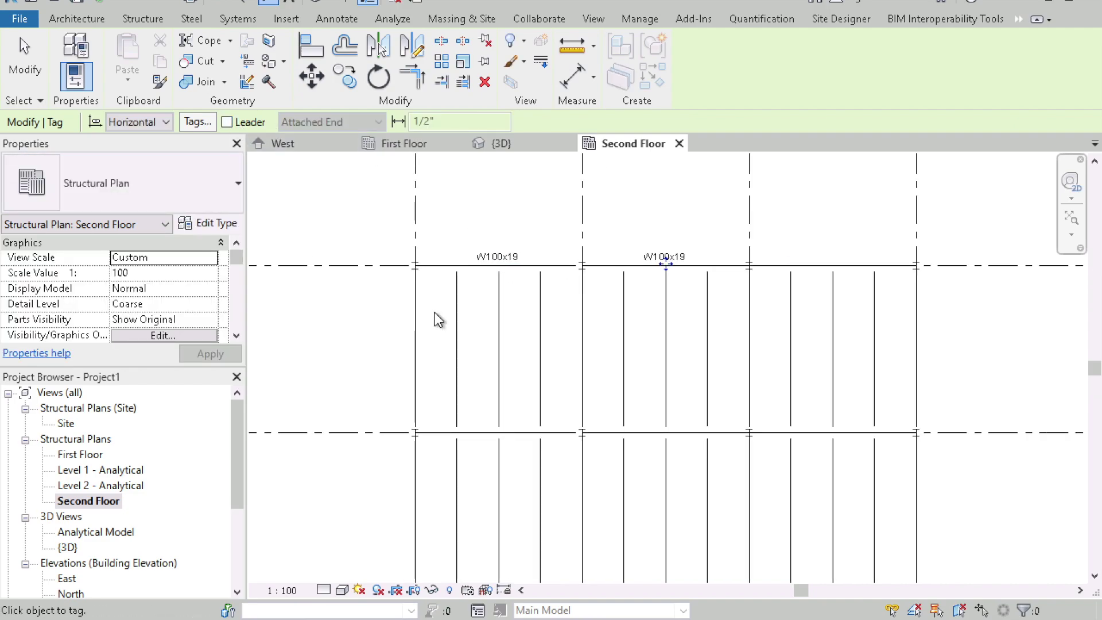
key(Escape)
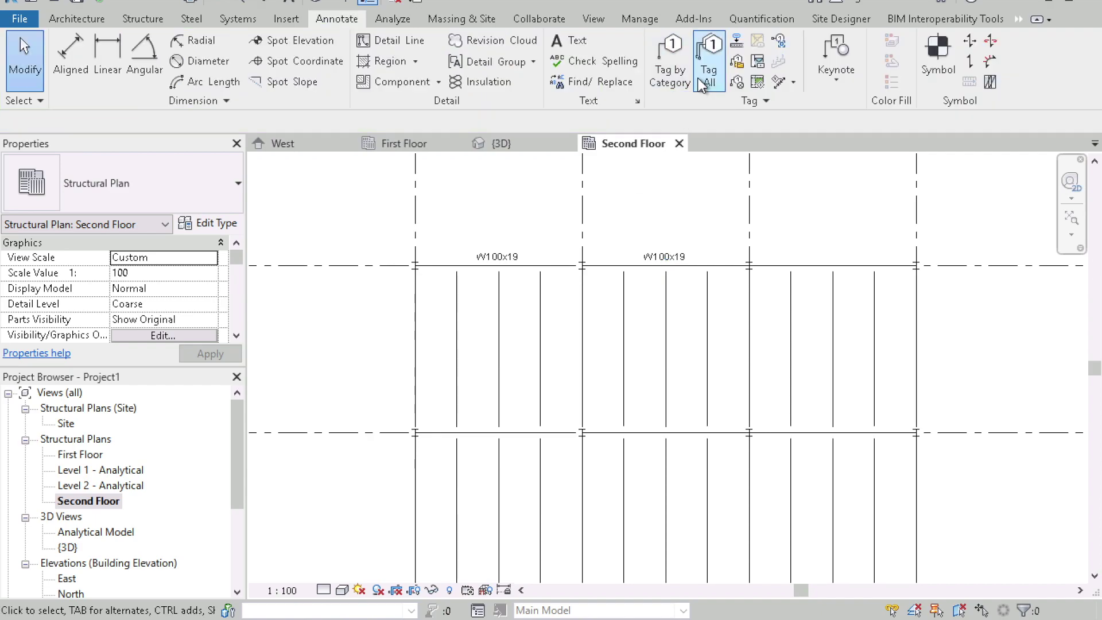
click(702, 85)
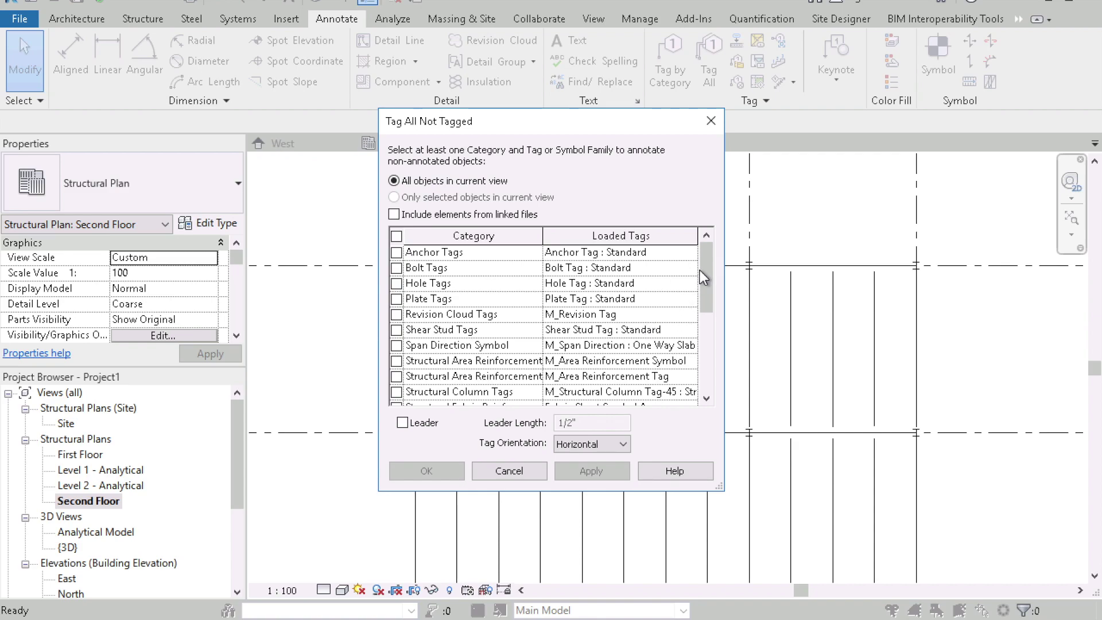
Step: Apply Structural Framing Tags to all untagged beams, labelling each W100x19 or C75x9
drag(711, 270, 706, 355)
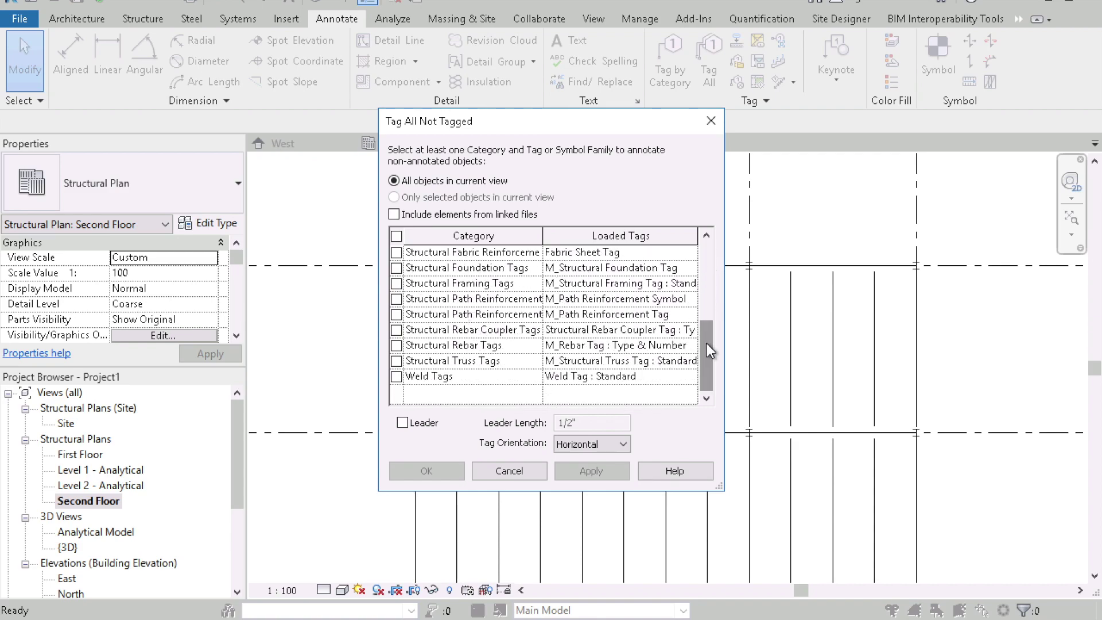
click(396, 284)
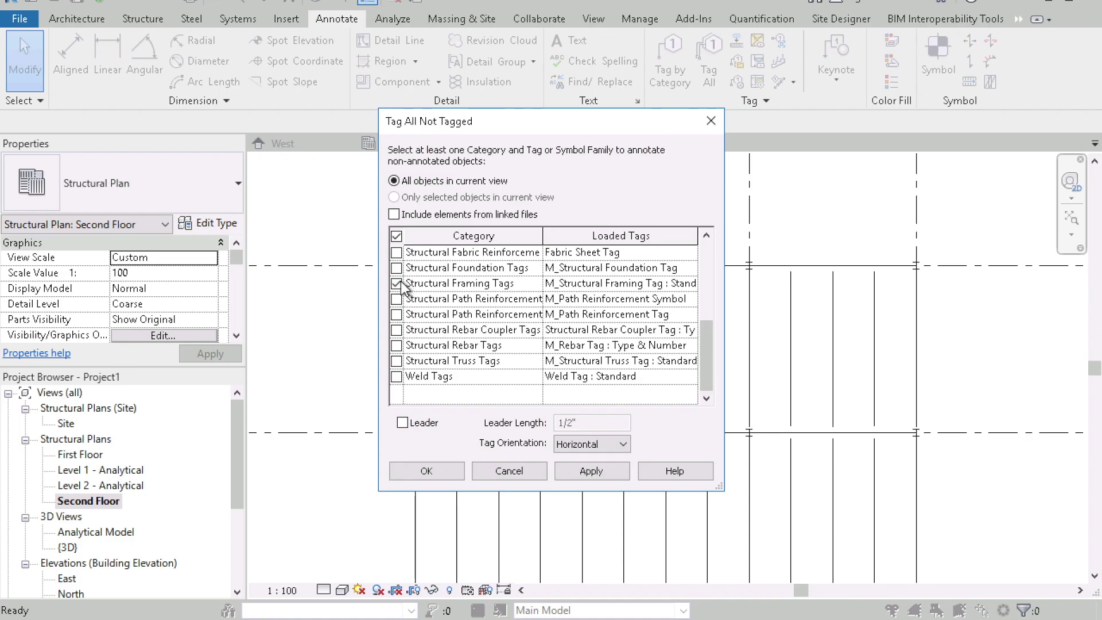
click(599, 469)
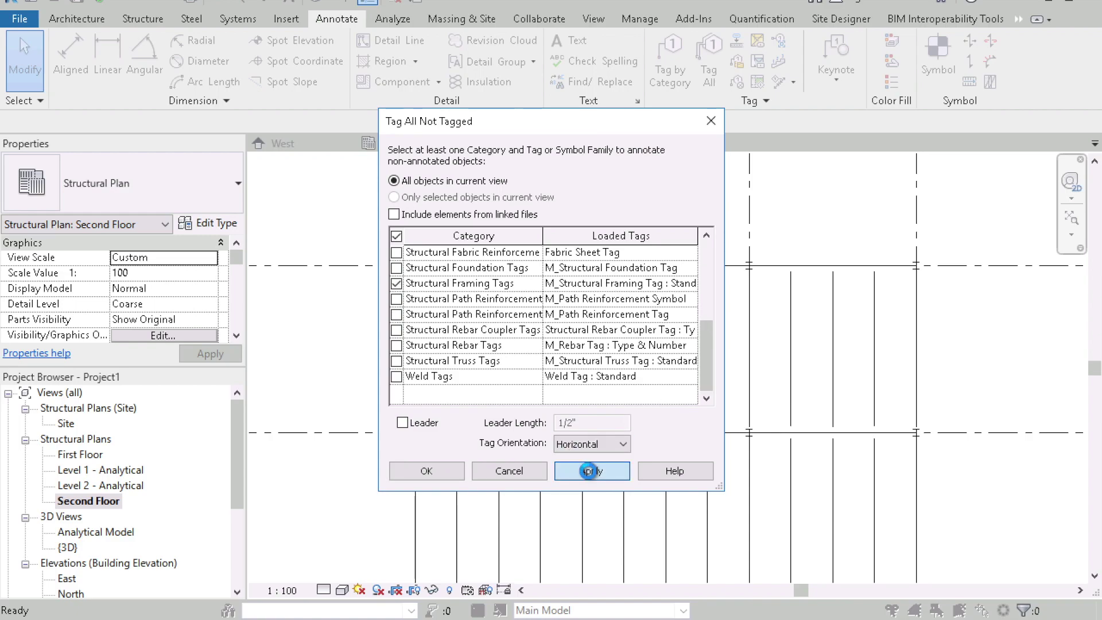
click(449, 474)
scroll(401, 318, down, 5)
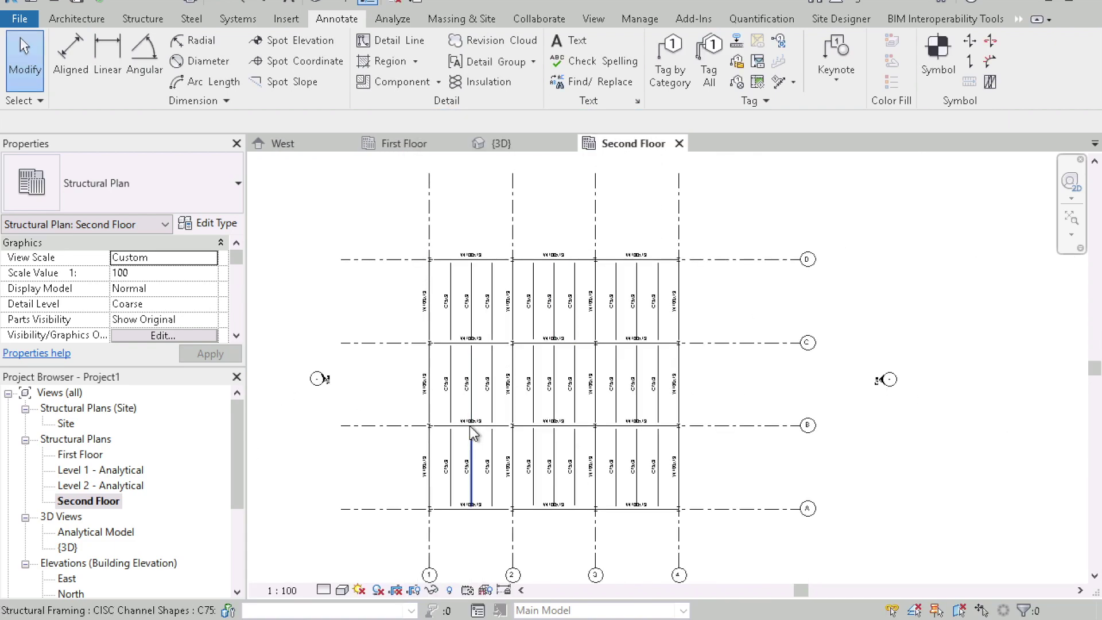
scroll(462, 407, up, 2)
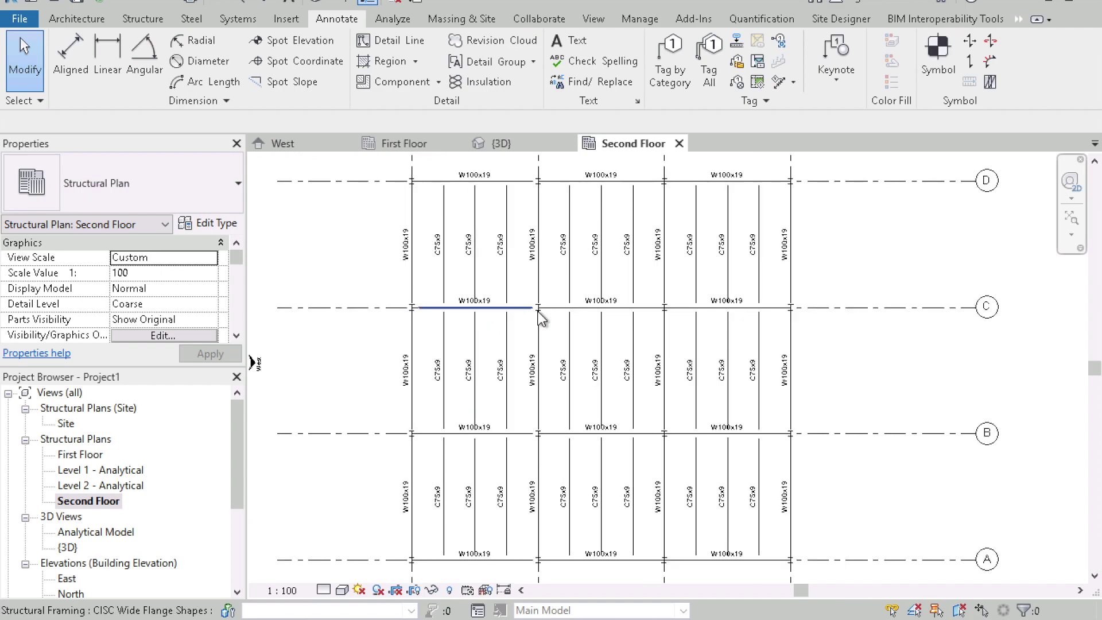
scroll(466, 422, down, 1)
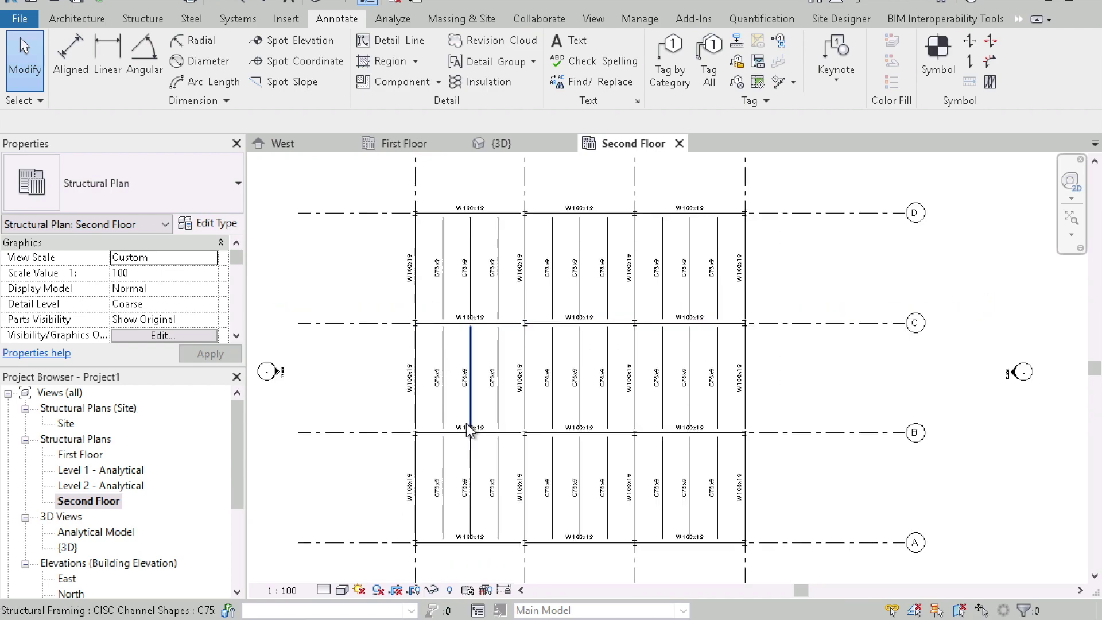
click(421, 142)
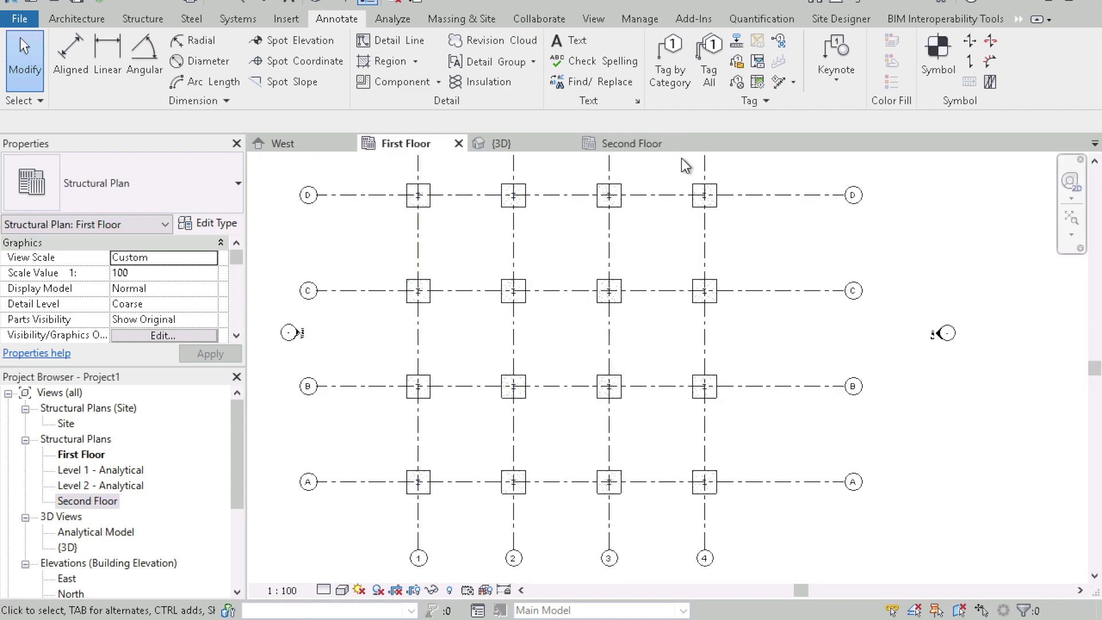
Step: Tag all structural columns on the First Floor plan with W310x107 size tags and leaders
click(681, 88)
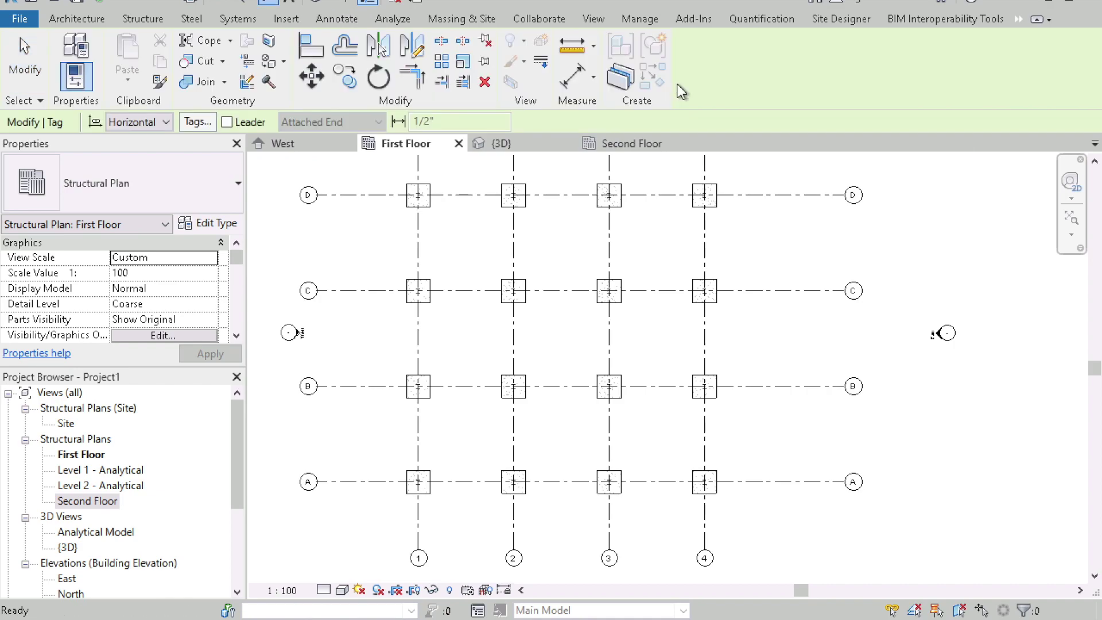
key(Escape)
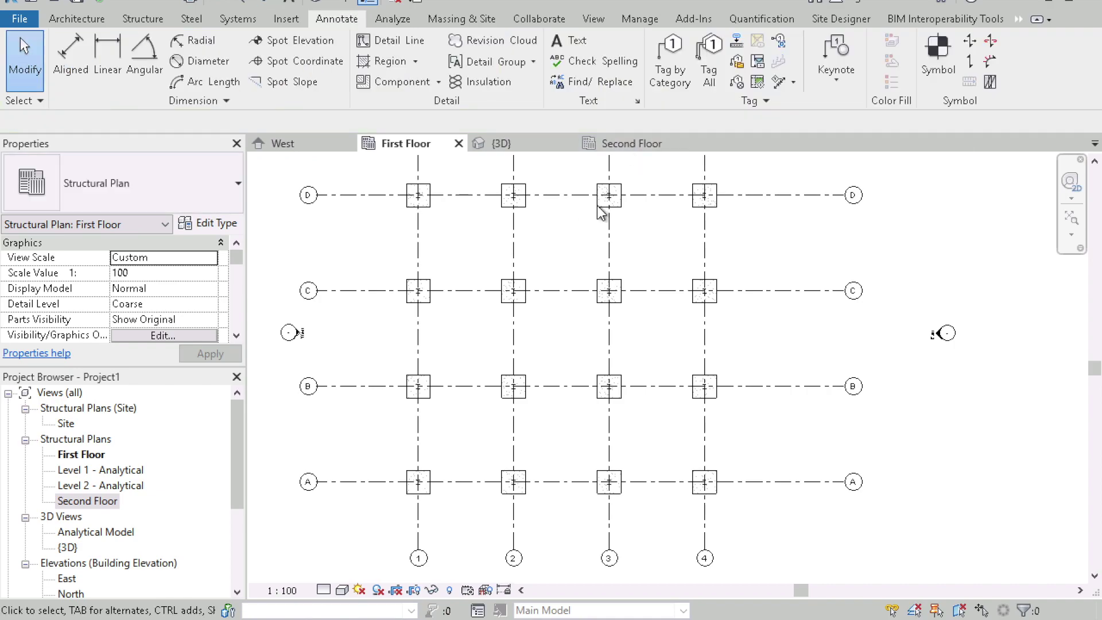
click(709, 90)
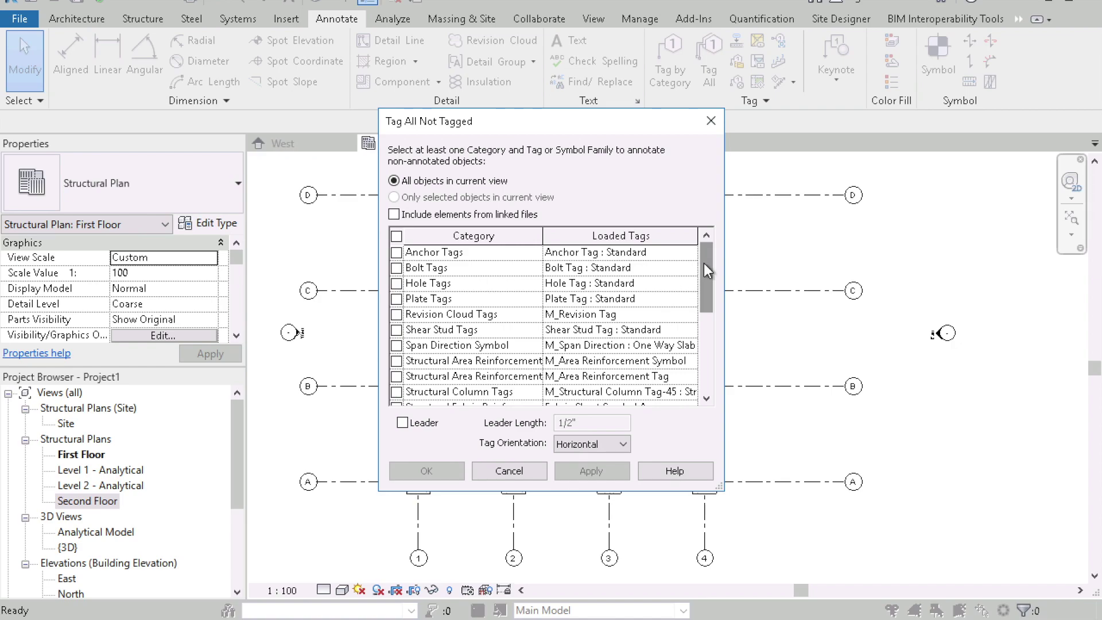
drag(704, 263, 701, 311)
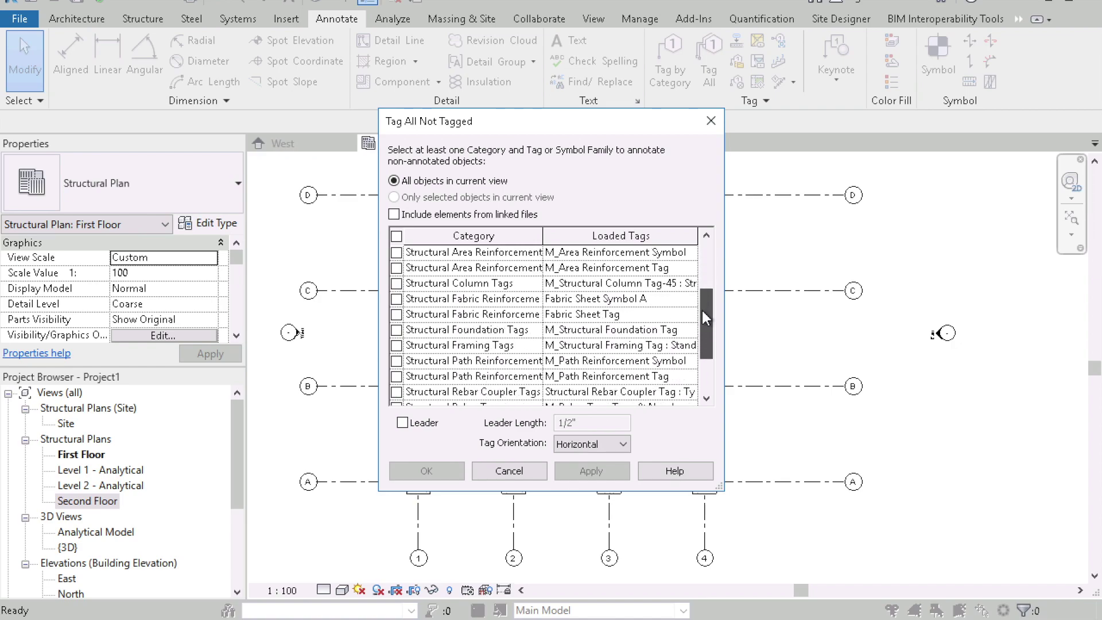
click(396, 283)
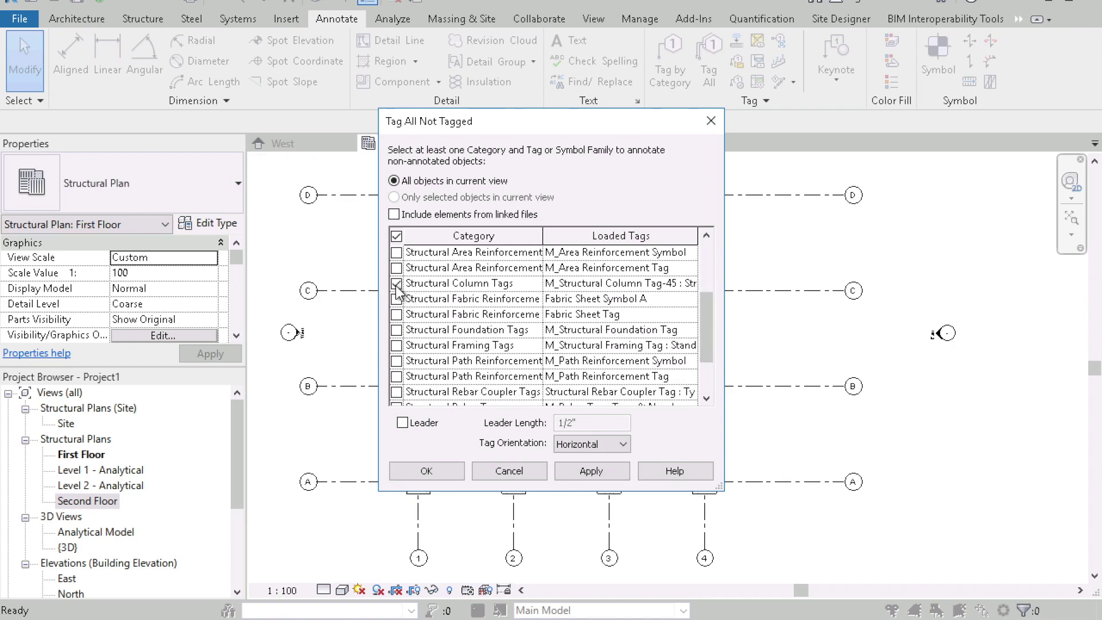
click(402, 423)
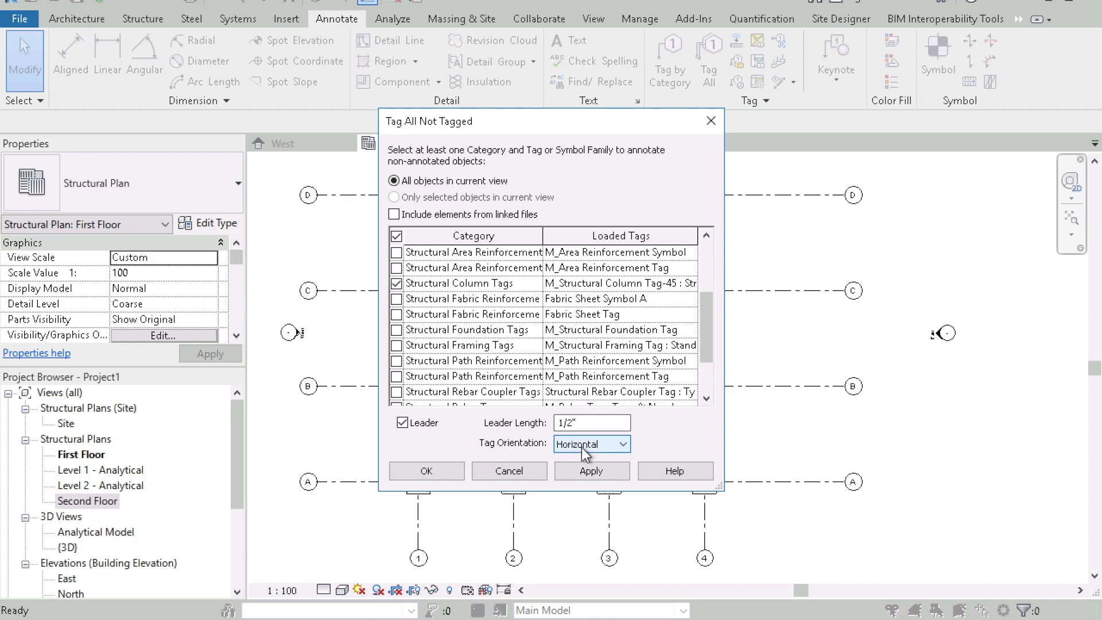
click(434, 476)
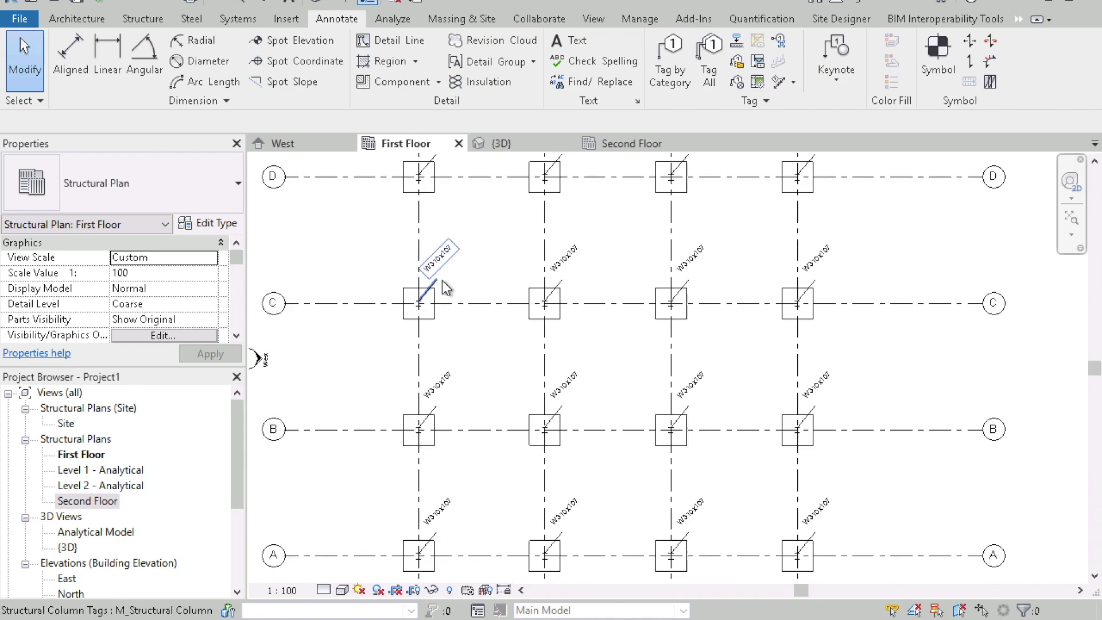
Step: Shift the First Floor plan slightly, then bring up the East elevation
middle_drag(443, 299, 449, 306)
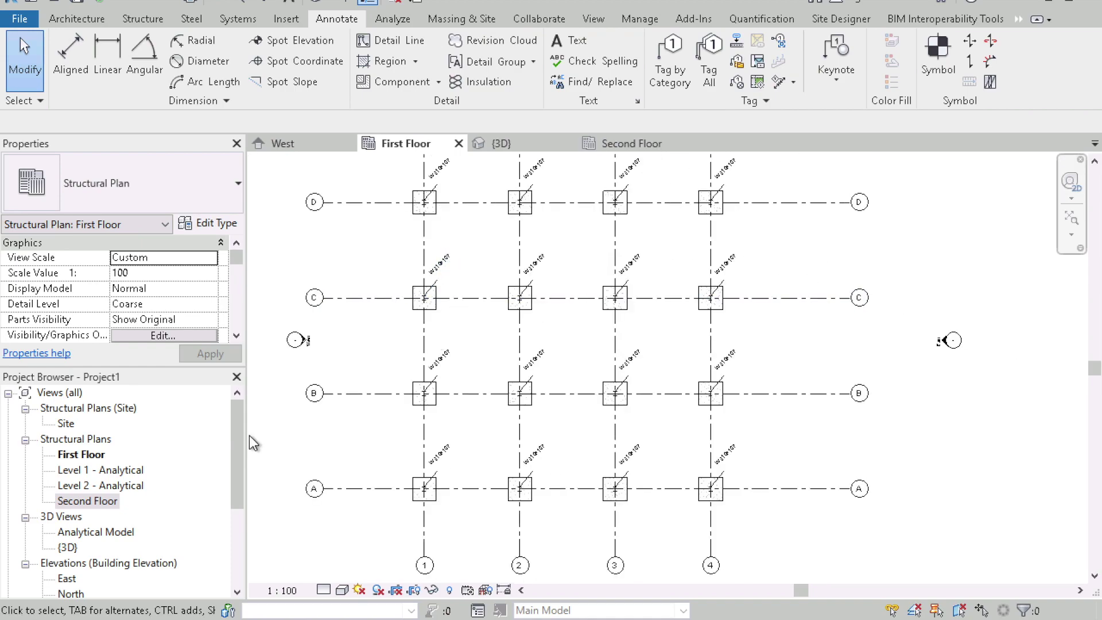
drag(238, 419, 240, 443)
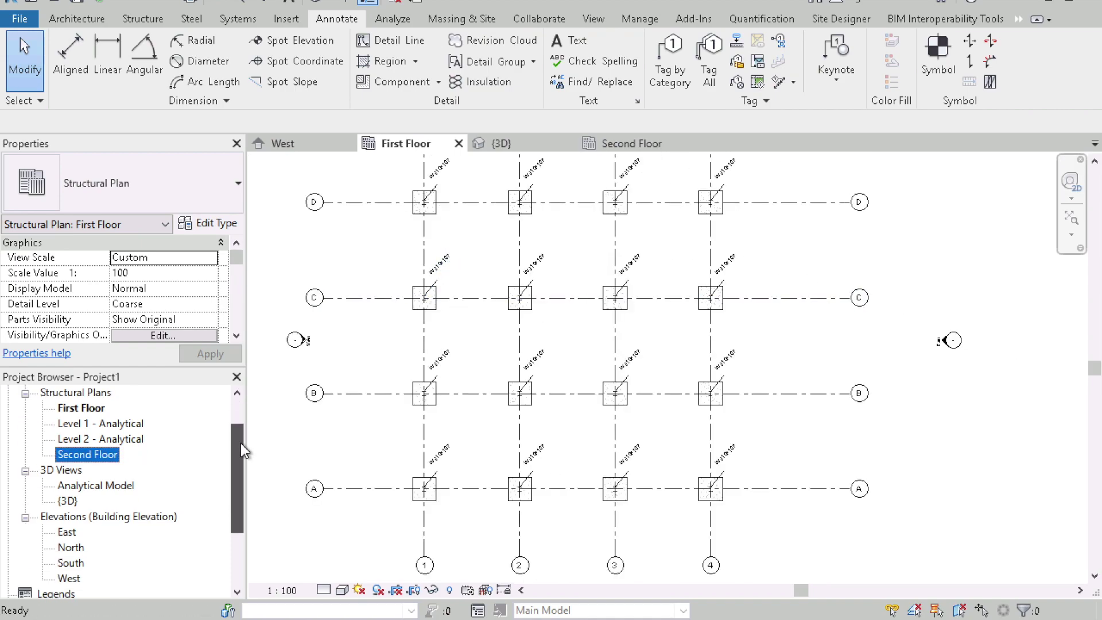
double_click(66, 531)
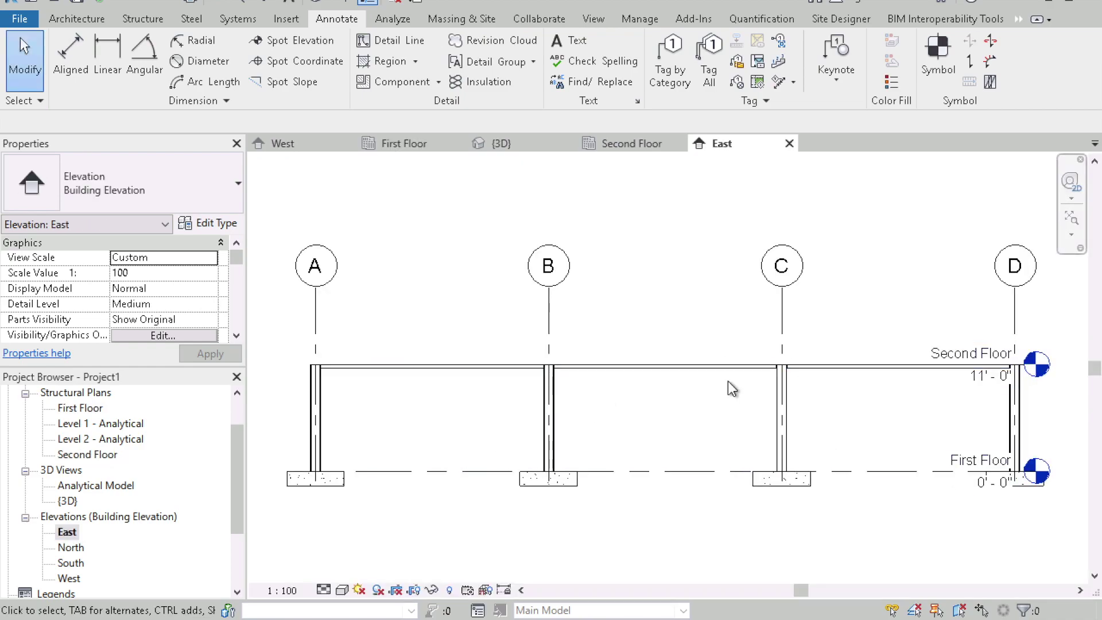
Step: Add an aligned 11'-0" dimension between First and Second Floor levels beside grid A
click(88, 72)
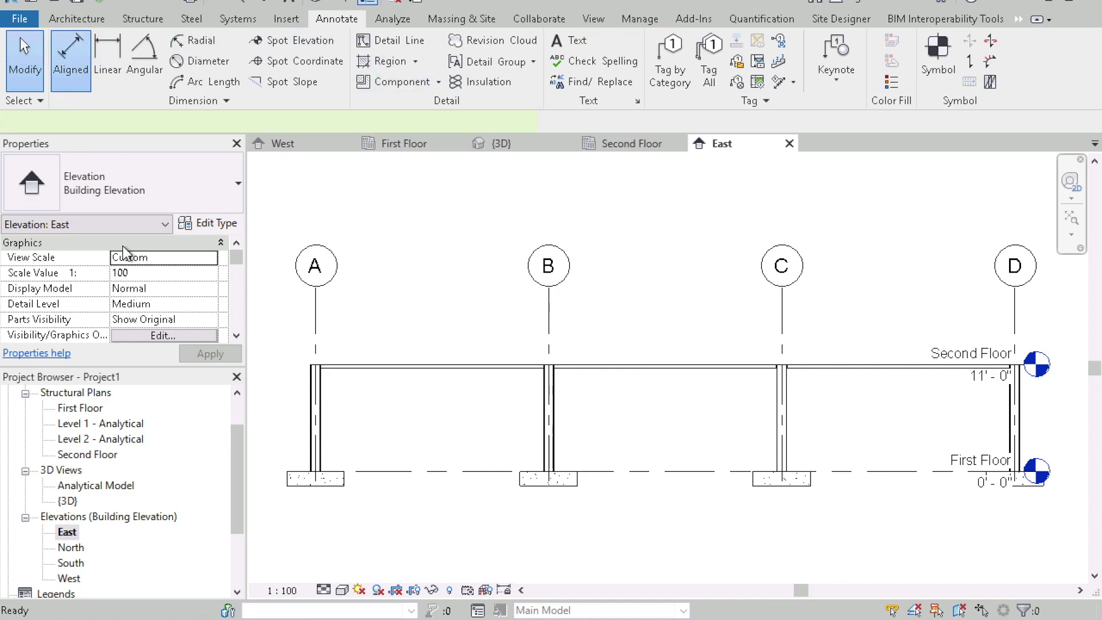
click(339, 367)
click(280, 402)
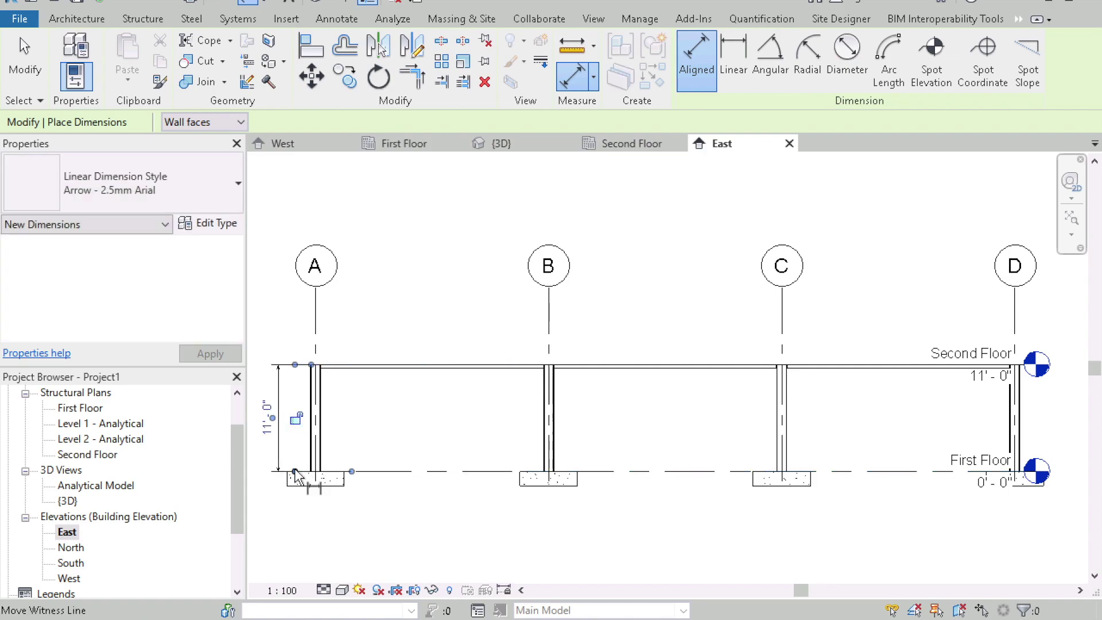
key(Escape)
key(Escape)
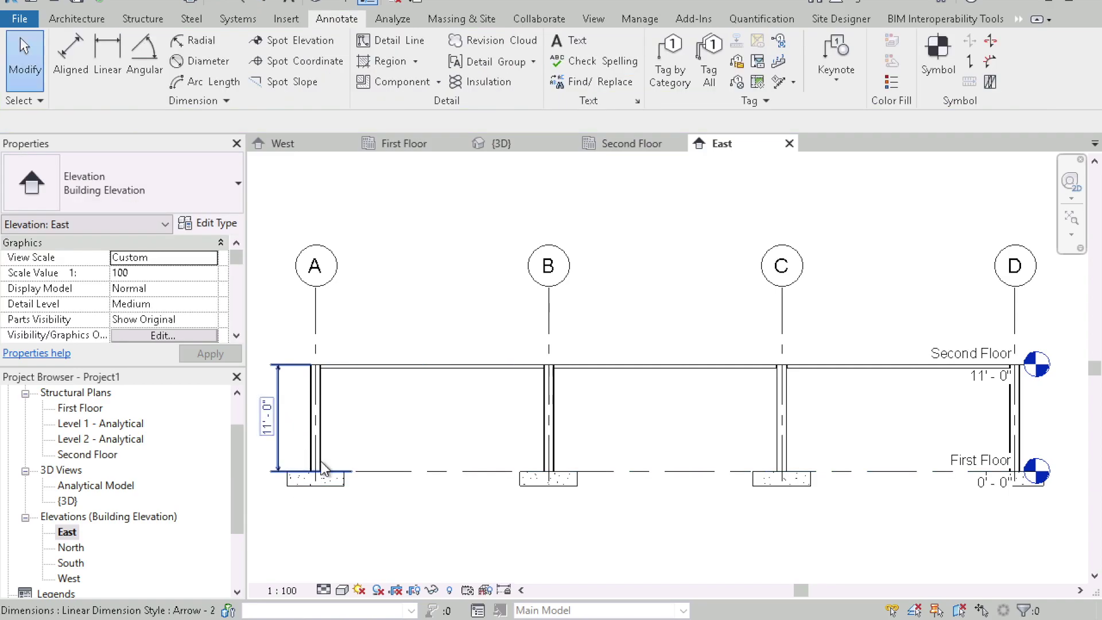
Step: Drag the First Floor level line ends right so the level heads sit past grid D
scroll(454, 326, down, 1)
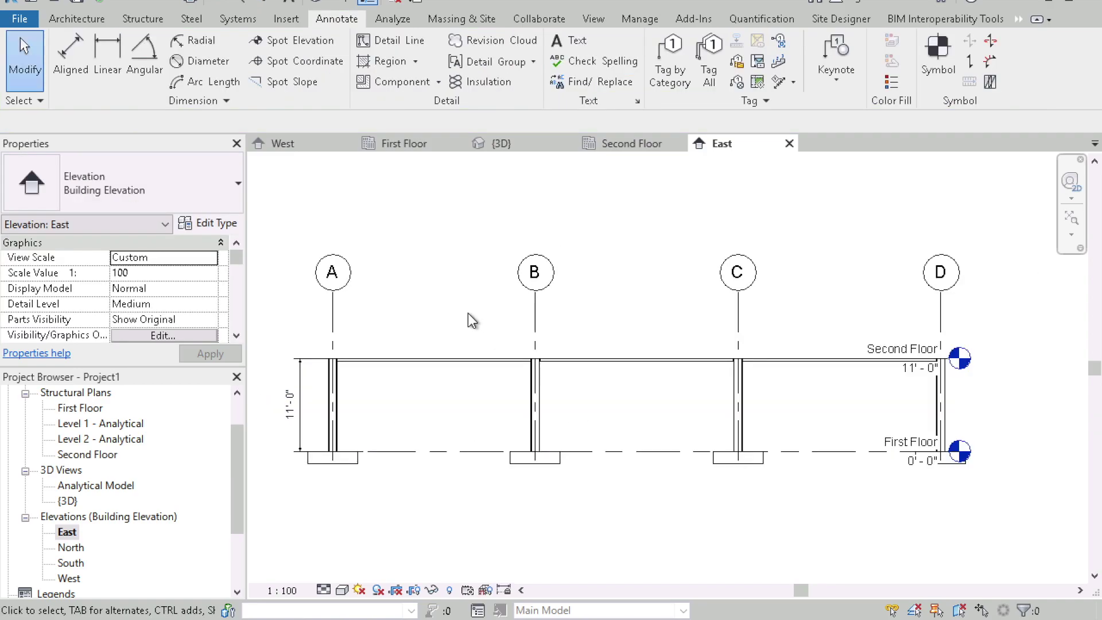
scroll(649, 394, down, 1)
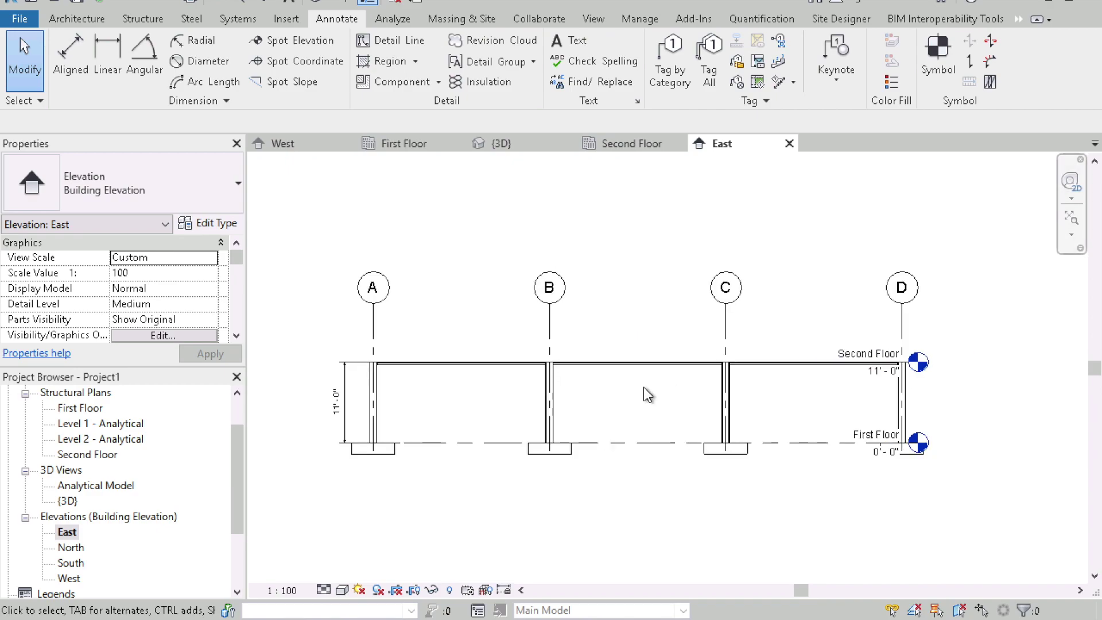
click(845, 448)
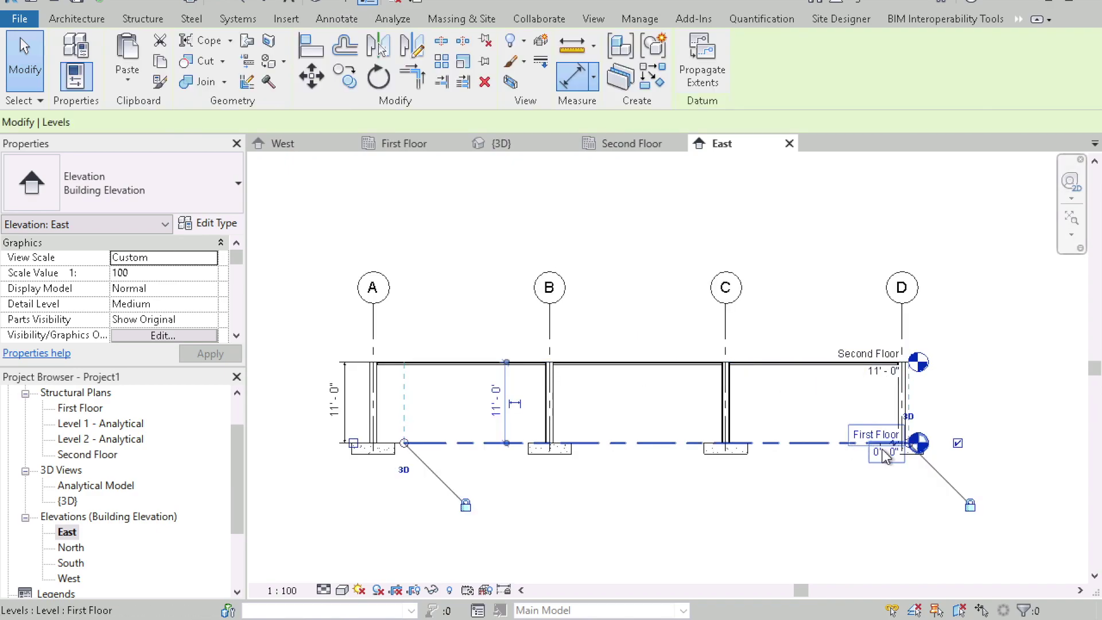
drag(946, 448, 1008, 448)
key(Escape)
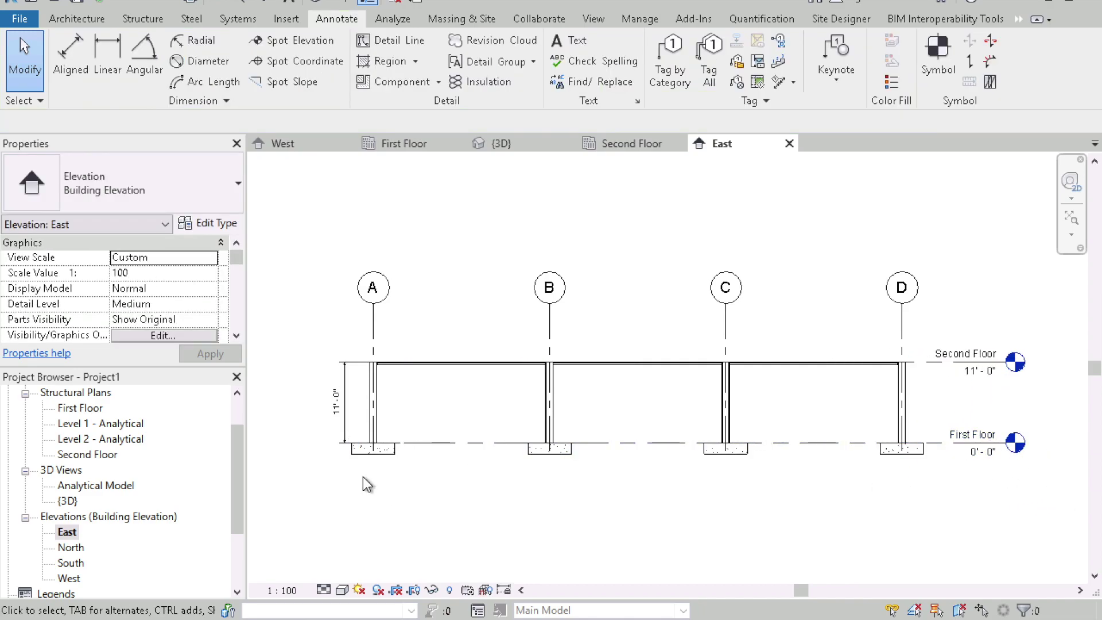
Step: Show the {3D} view and zoom in on the steel frame and square footings
click(507, 146)
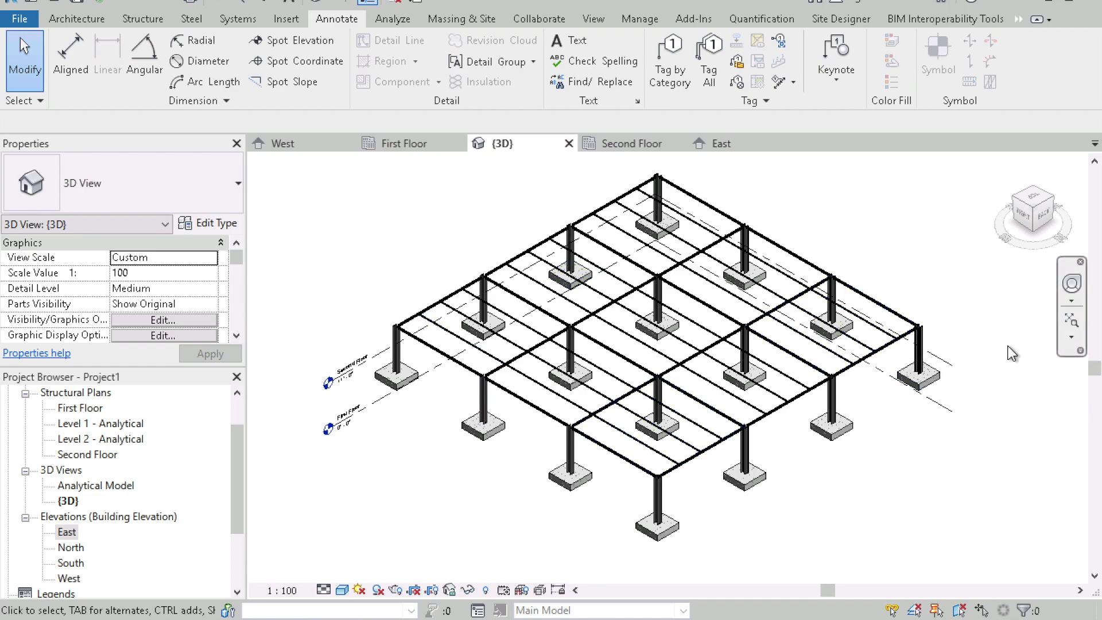
scroll(1011, 353, up, 1)
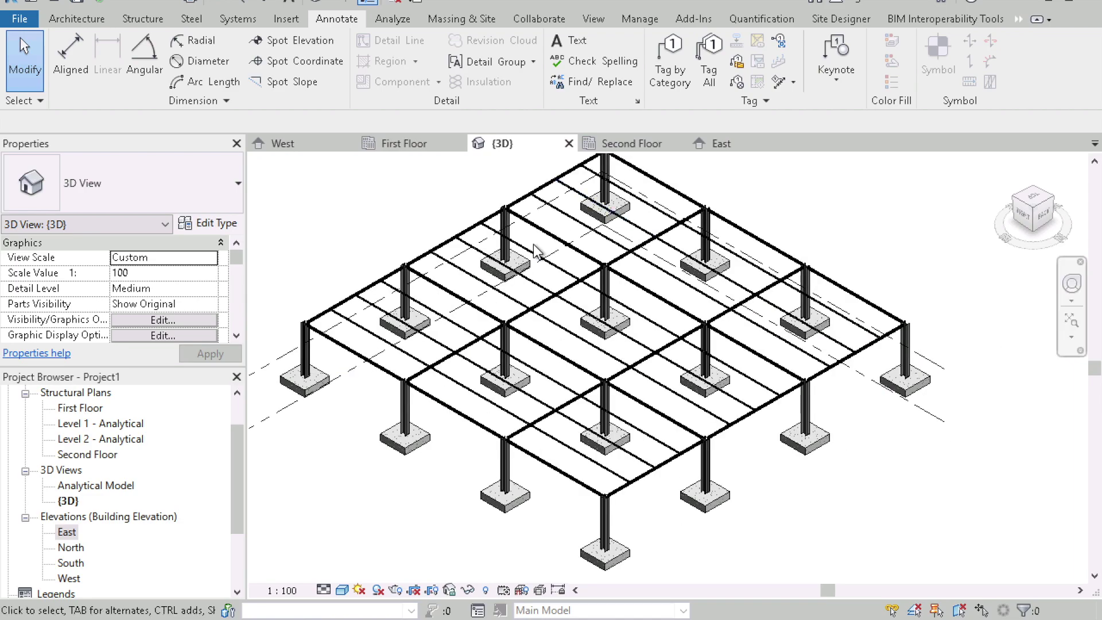